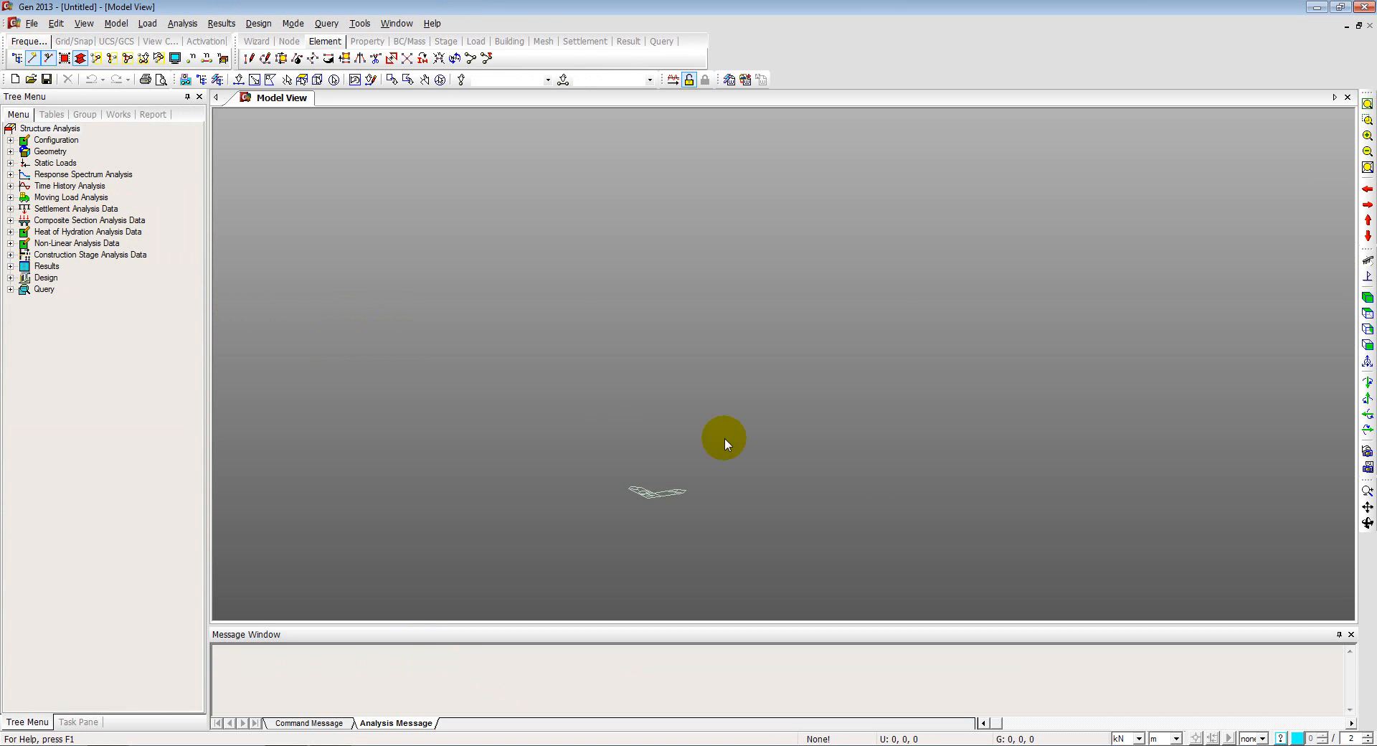
Check the force and length units in the status bar and review the unit system settings without changing them
click(1138, 739)
click(1136, 739)
click(1162, 738)
click(1163, 739)
click(359, 24)
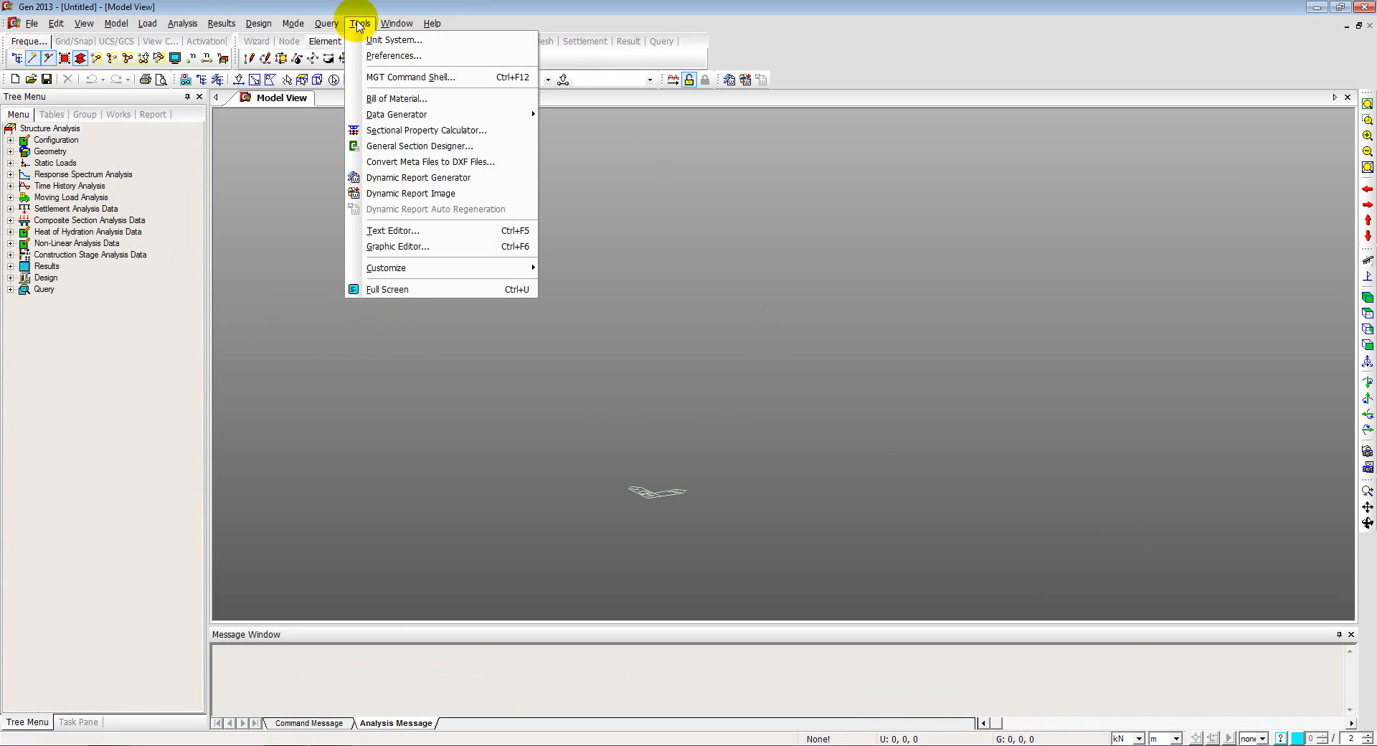
click(366, 39)
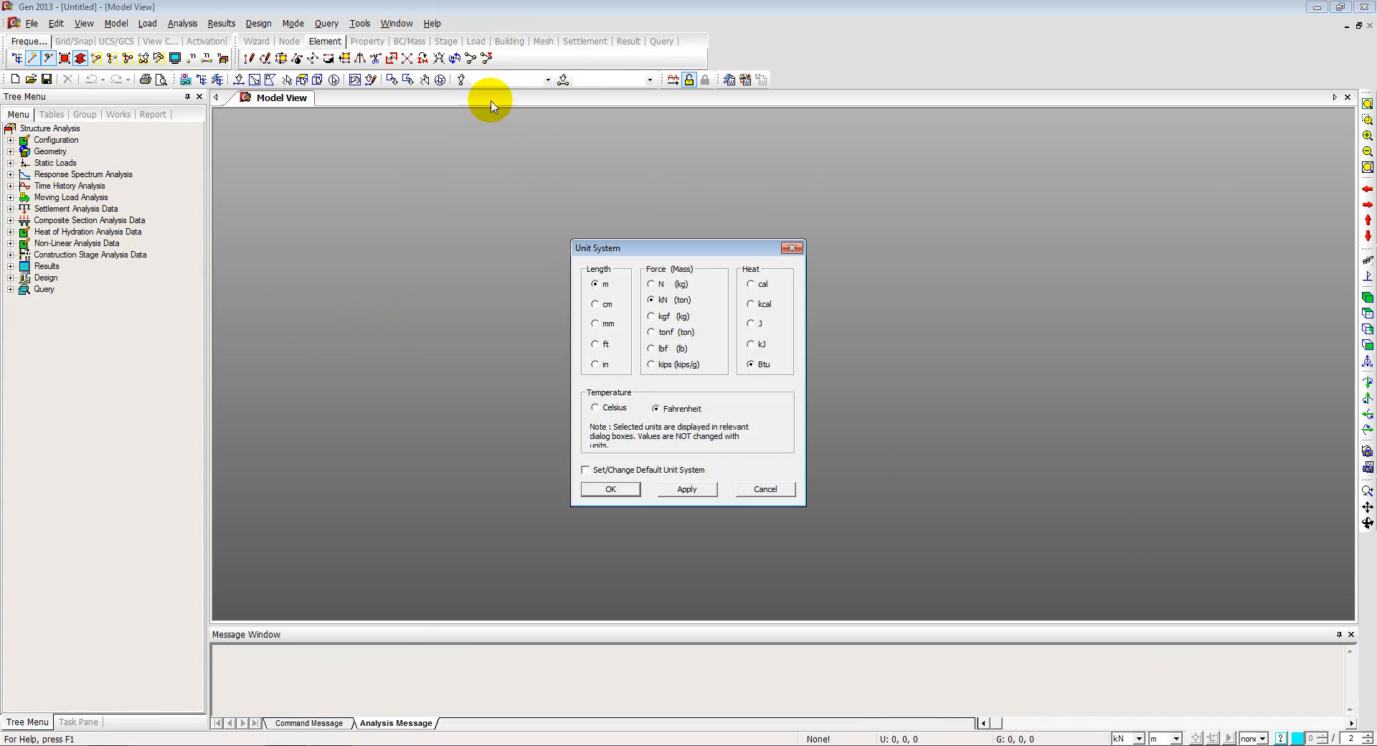
click(793, 248)
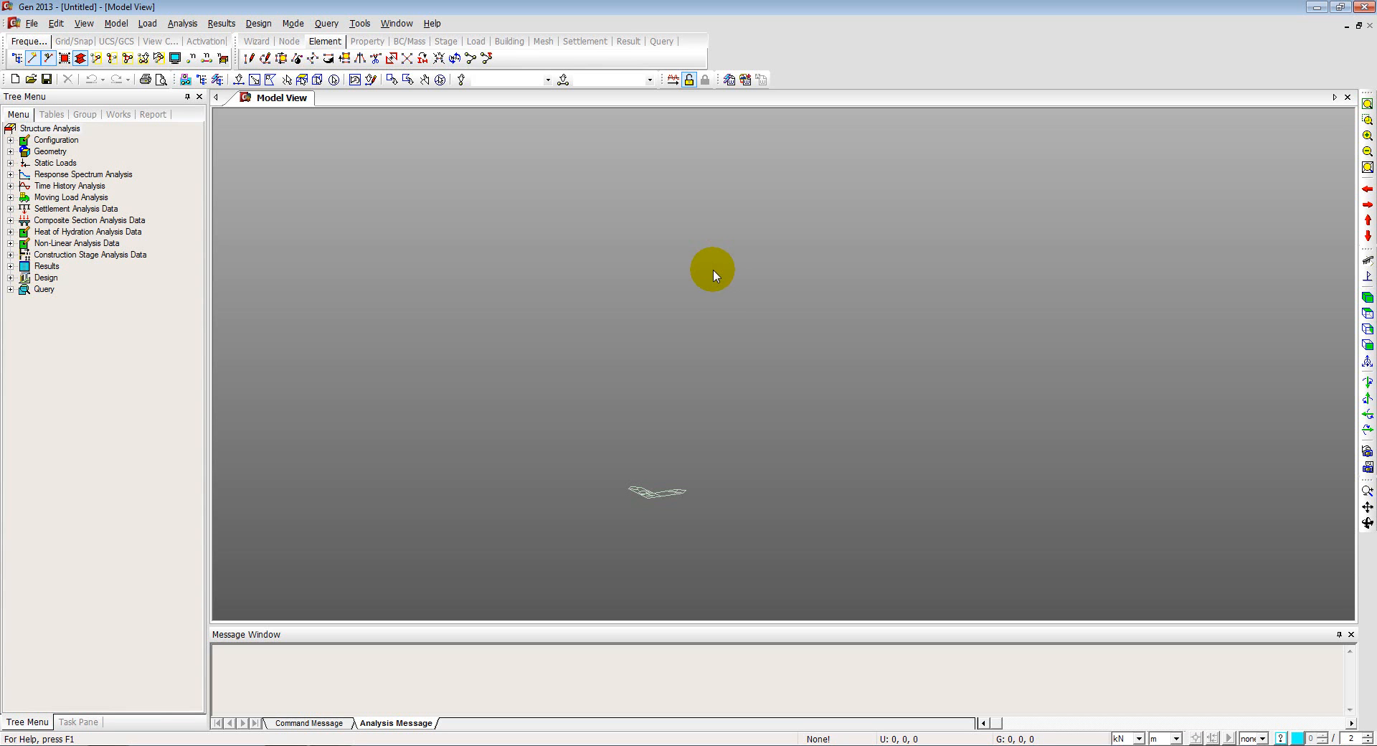
Set the structure type to X-Z Plane for a two-dimensional frame
click(116, 23)
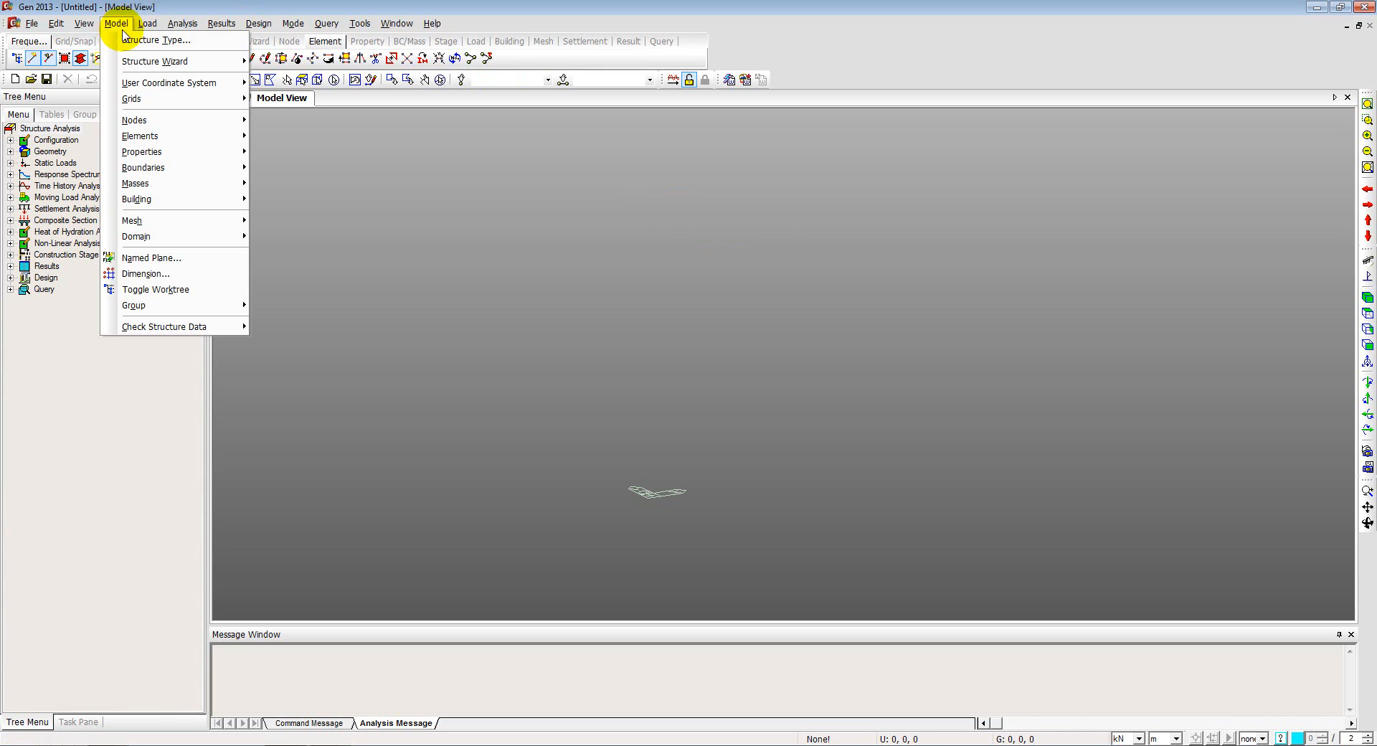
click(143, 41)
click(585, 275)
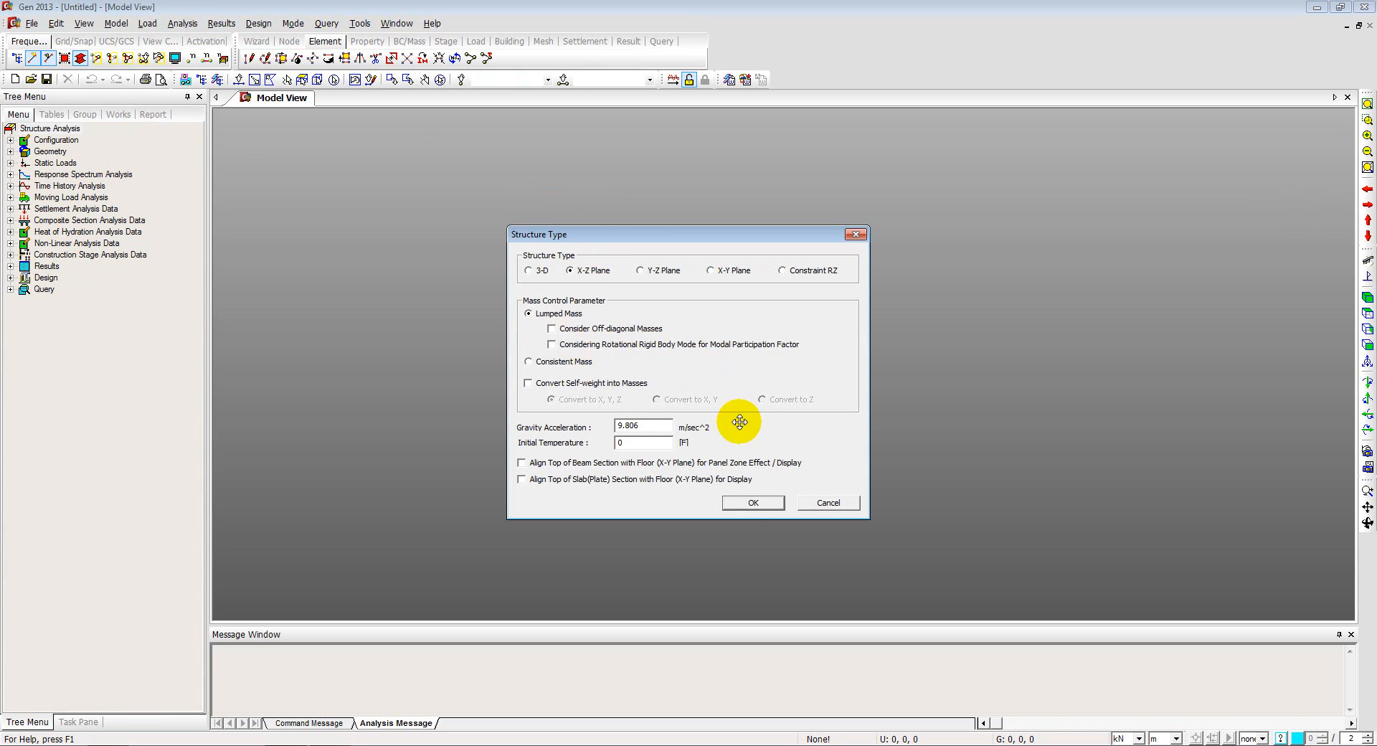
click(742, 500)
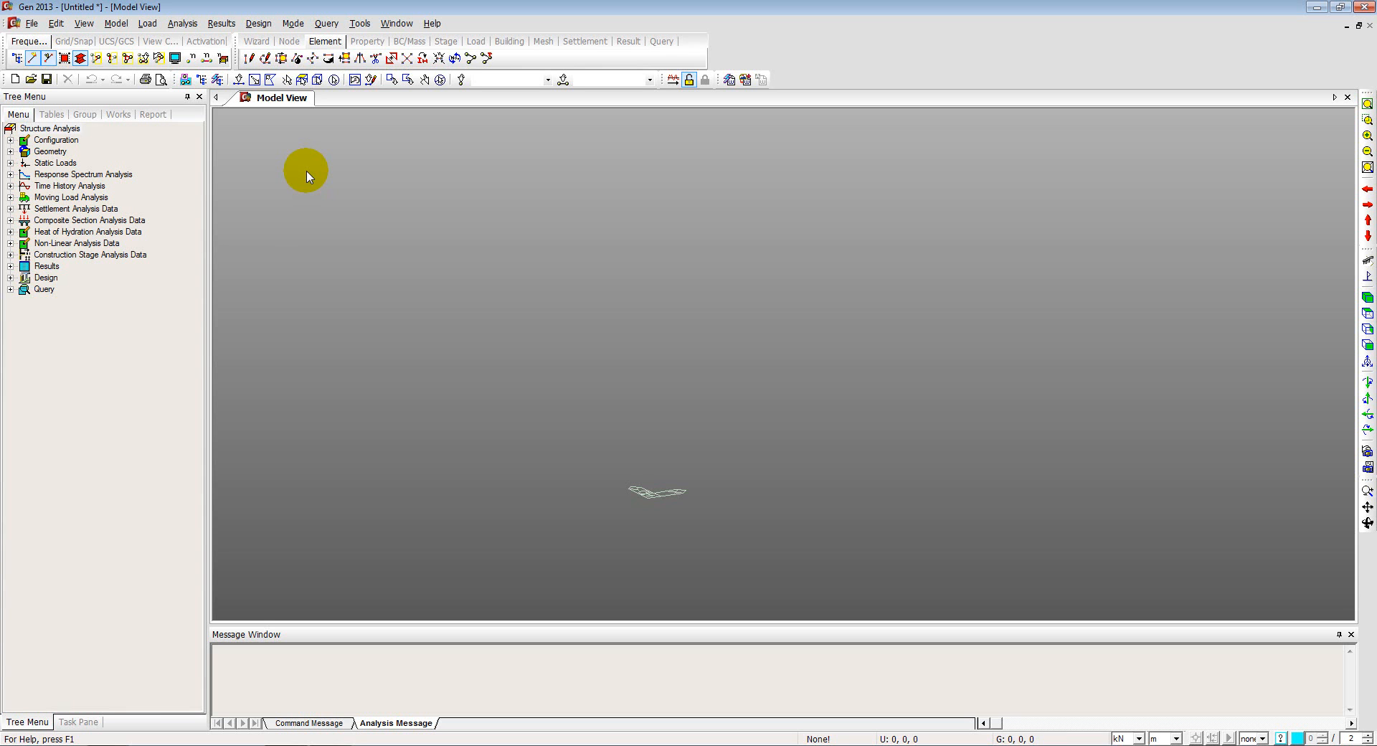
Check the frame's horizontal dimensions in the PDF drawing and add distances of 2,2,4,2 m in the Beam Wizard
key(alt+Tab)
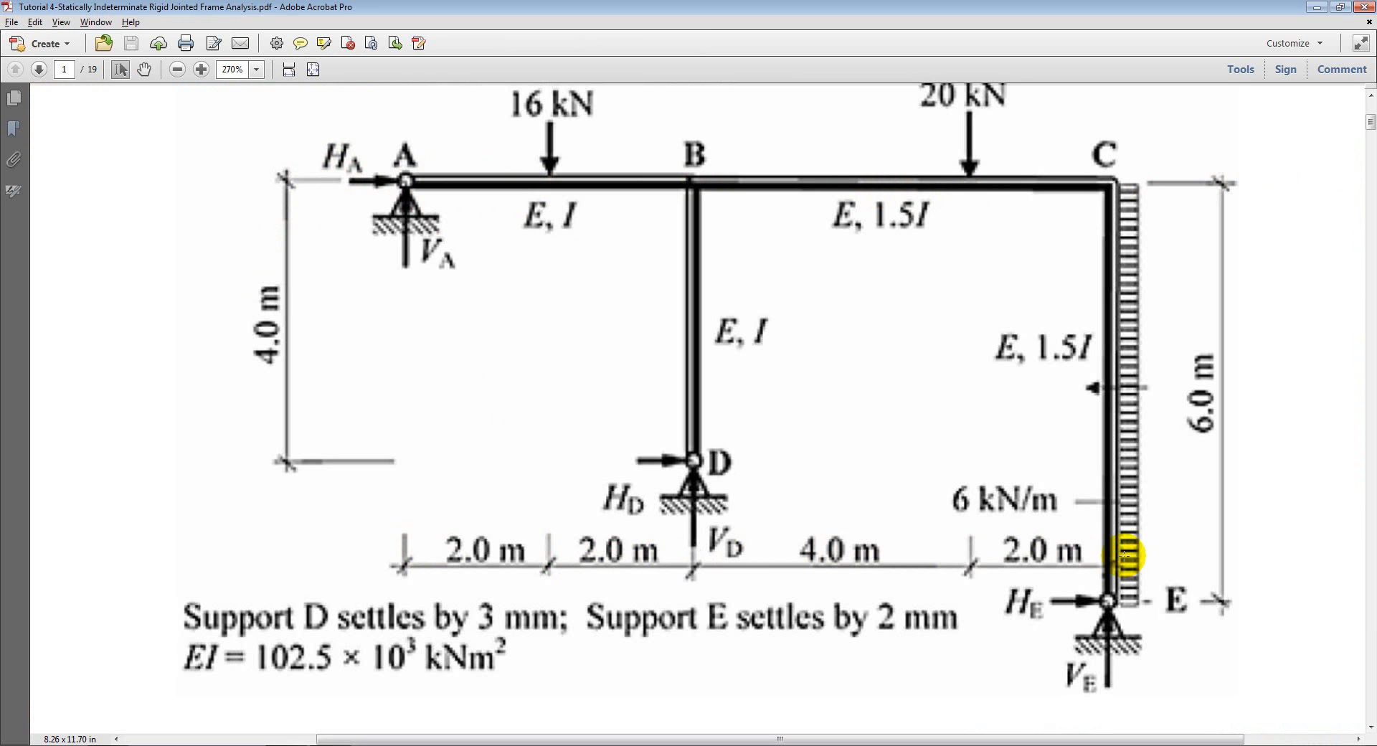
key(alt+Tab)
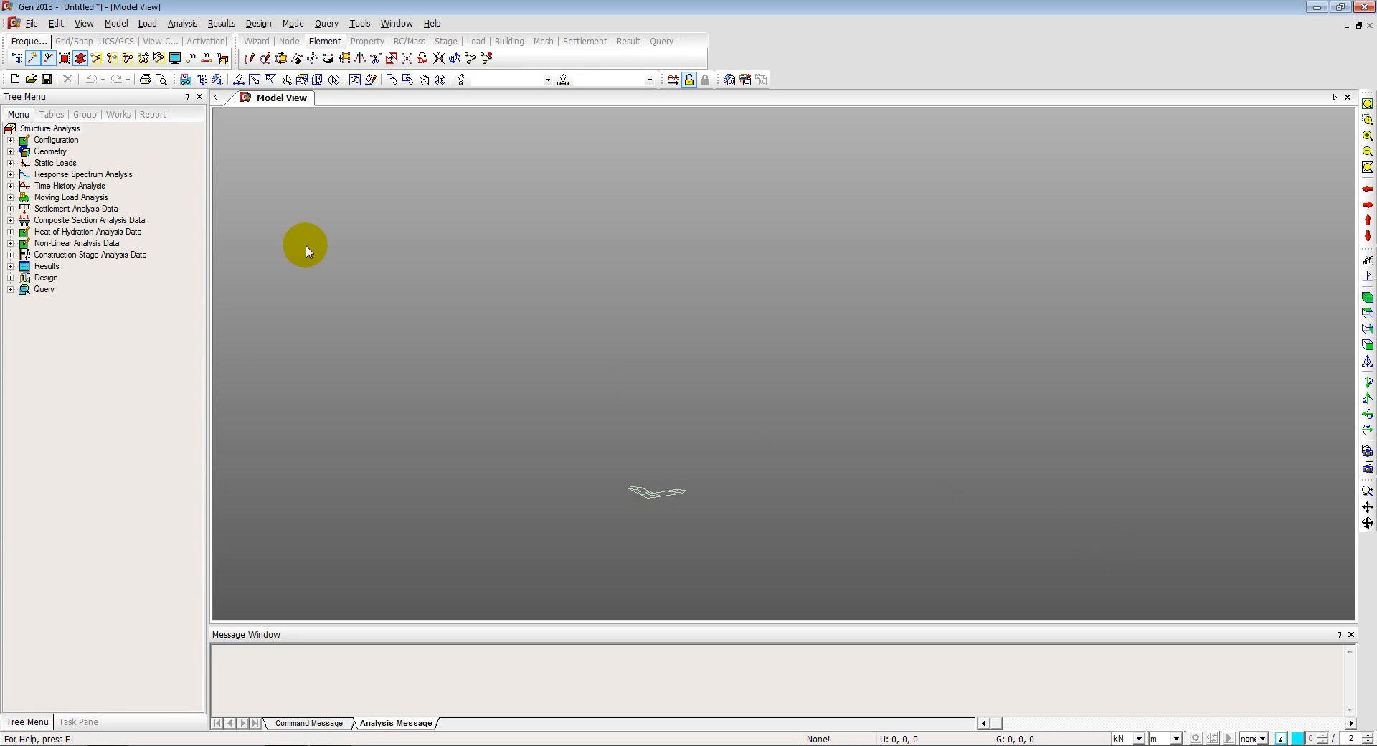
click(115, 23)
mouse_move(136, 60)
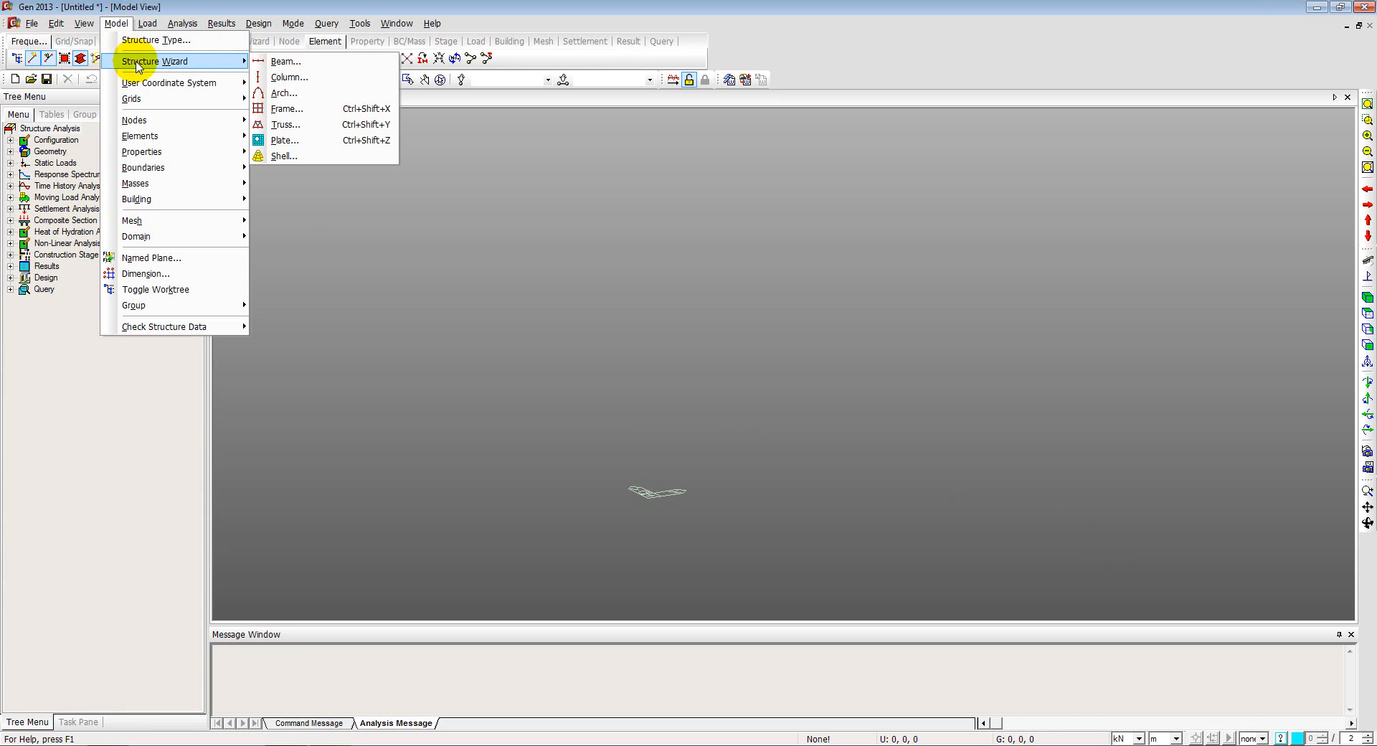
click(273, 61)
click(183, 86)
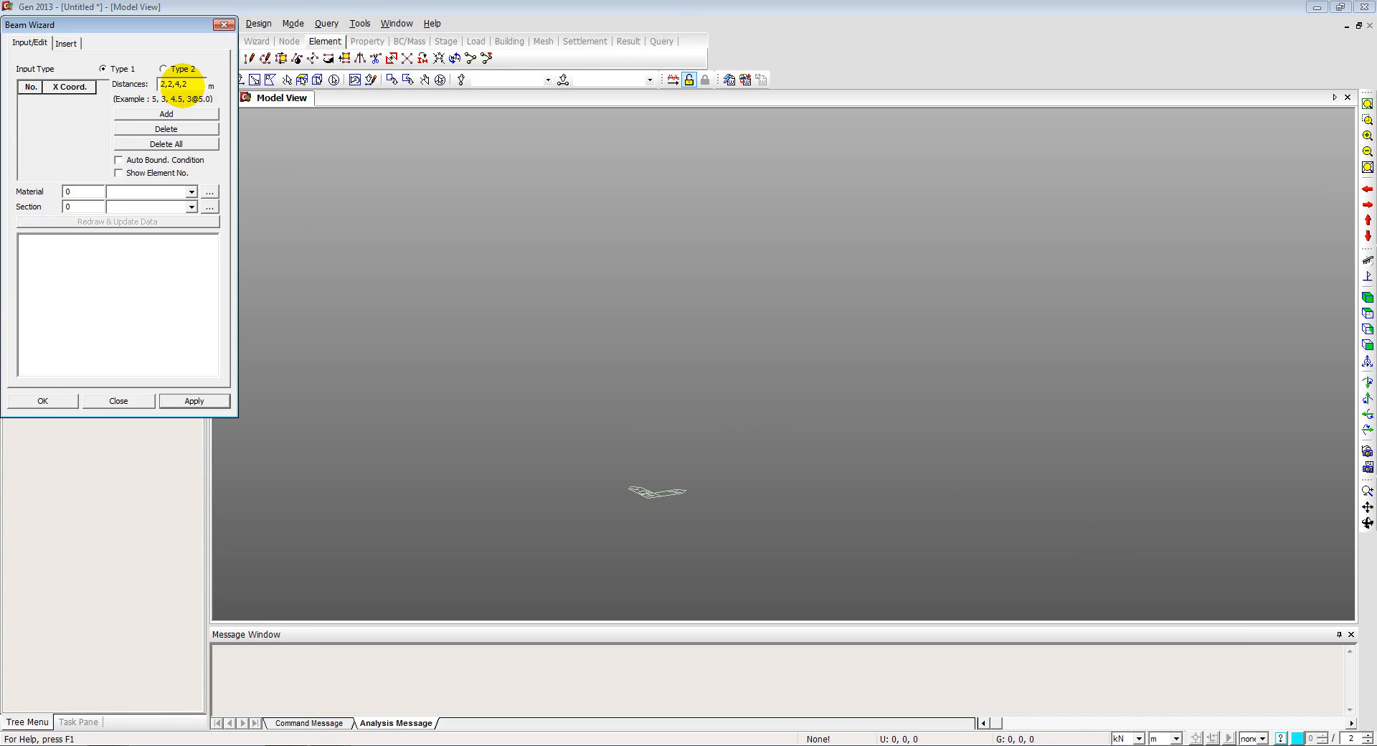
click(137, 115)
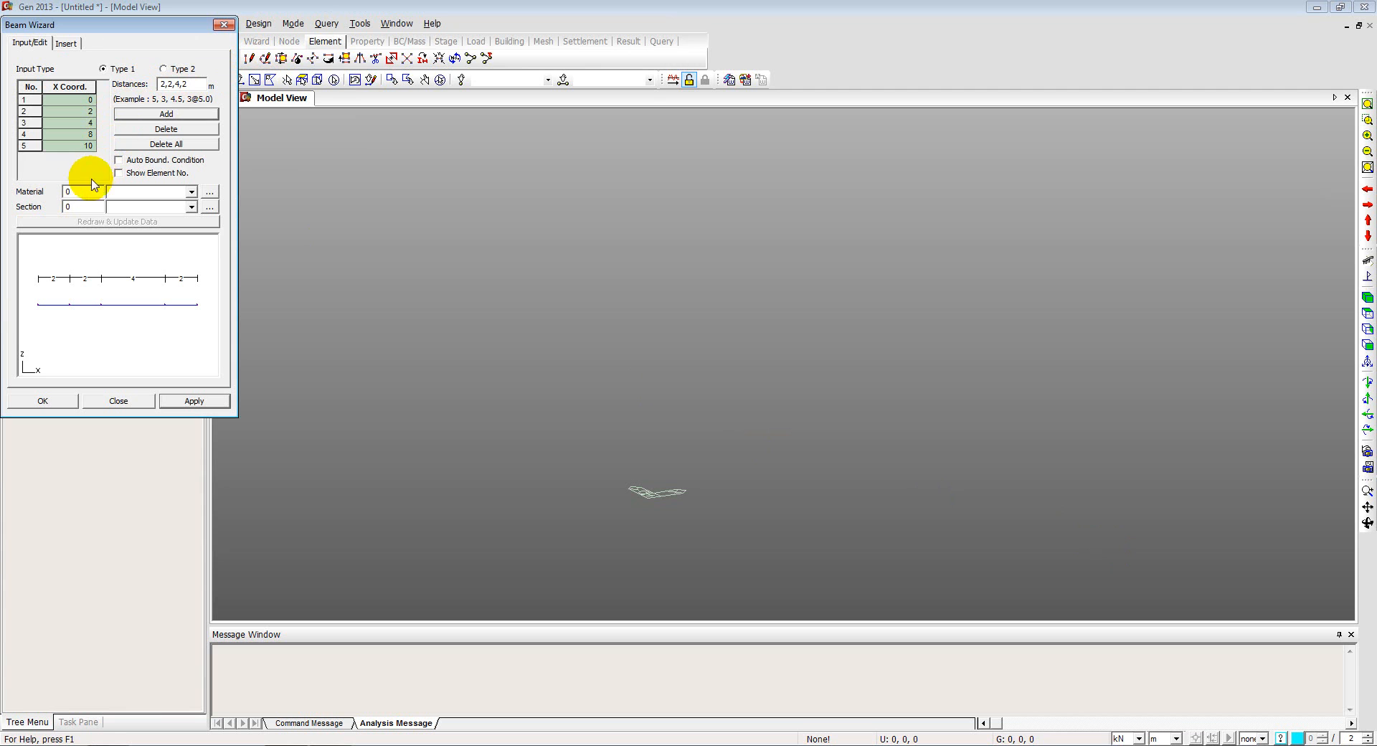
Assign material 1 and section 1 to the wizard beam, generate it, and show it in front view
click(68, 192)
text(1)
key(Tab)
text(1)
click(26, 399)
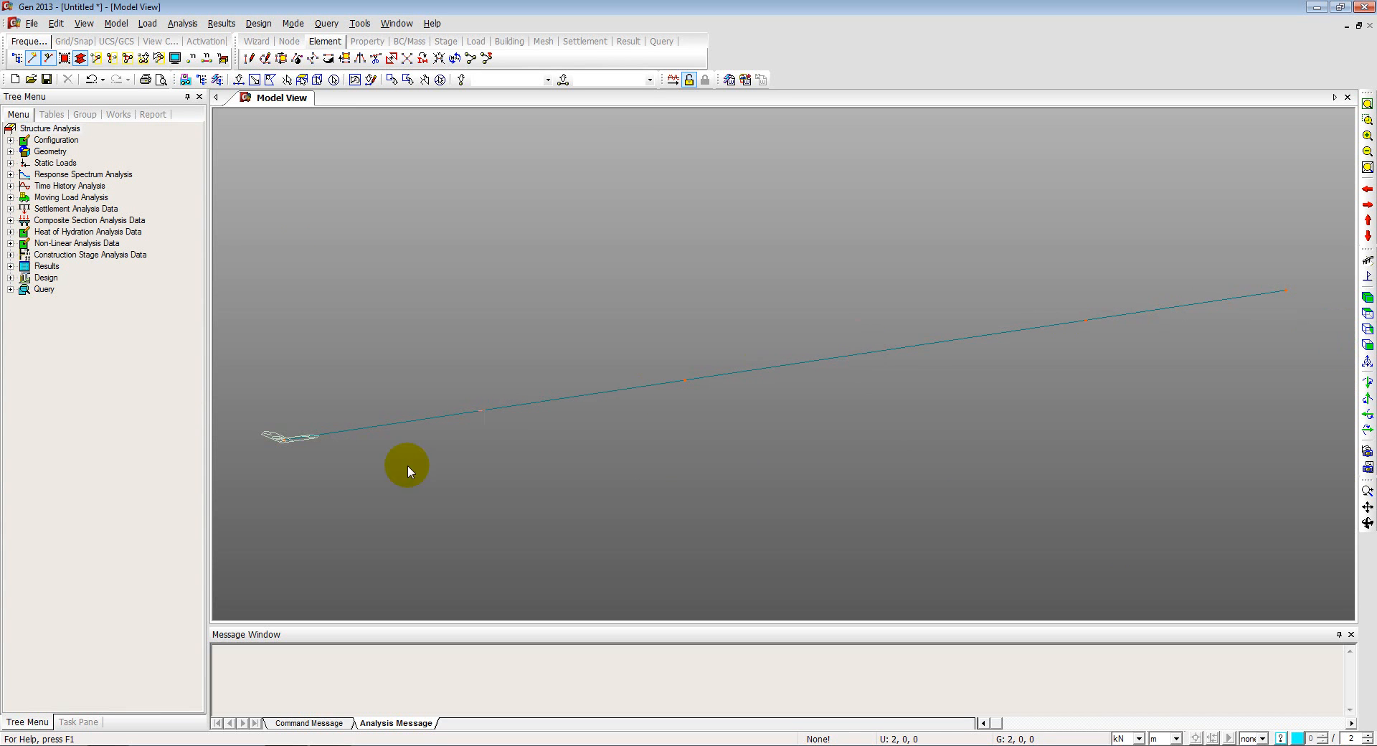
click(1367, 347)
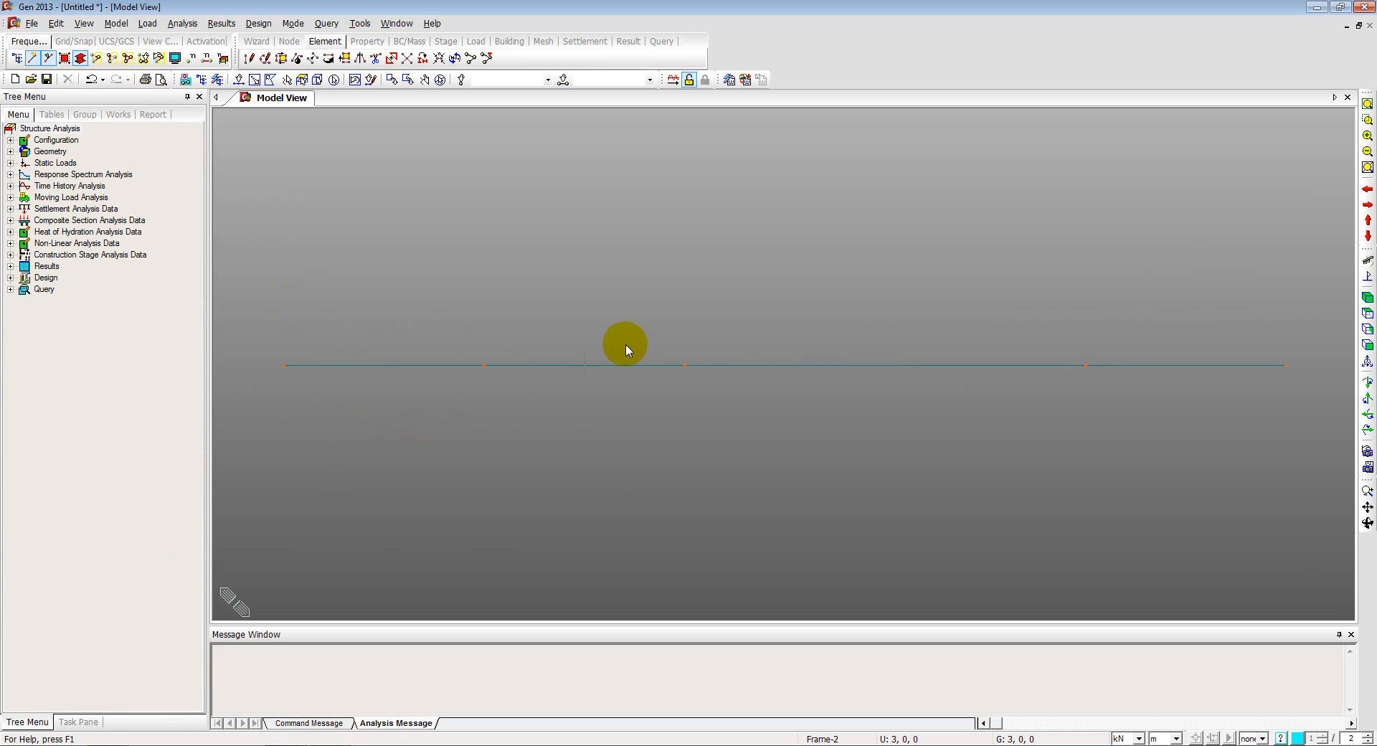
mouse_move(625, 345)
mouse_move(550, 379)
Extrude the beam node at joint B into a line element by 0, 0, -4 m, following the PDF drawing
key(alt+Tab)
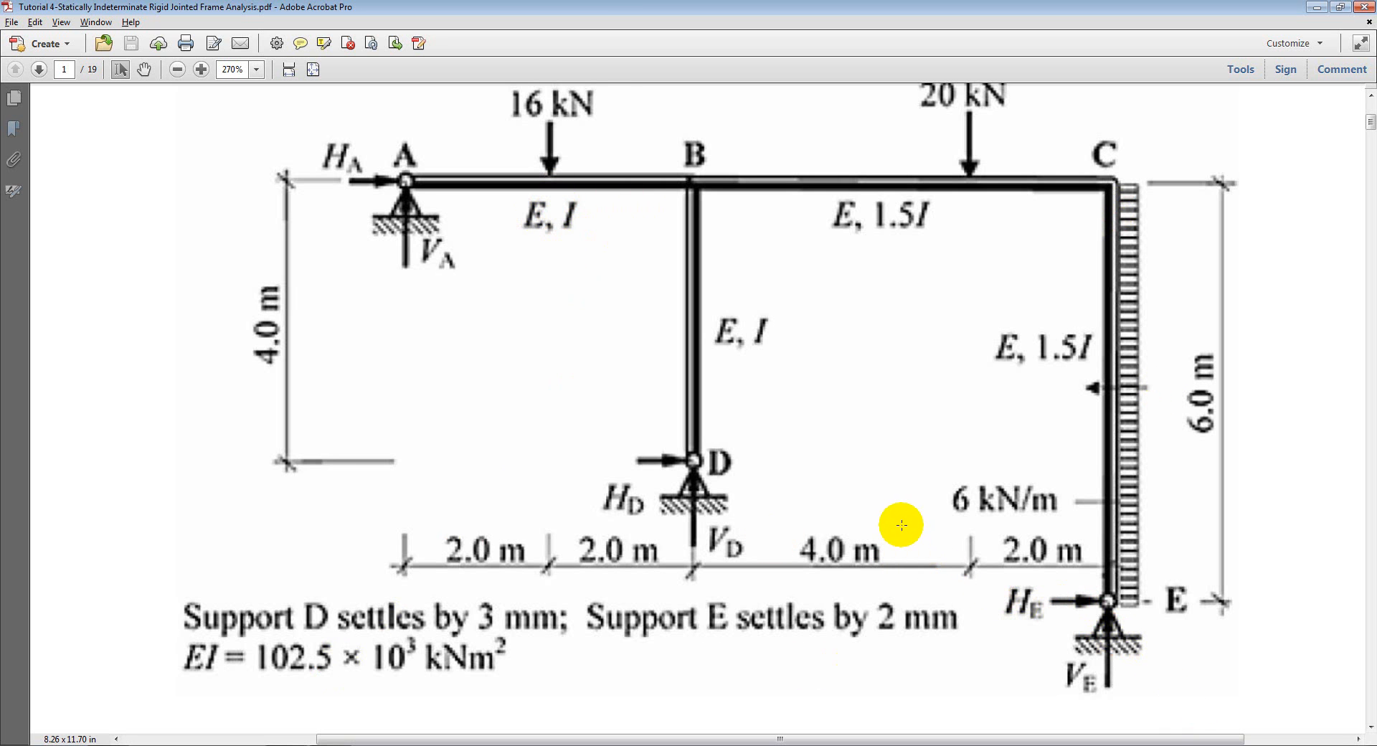
key(alt+Tab)
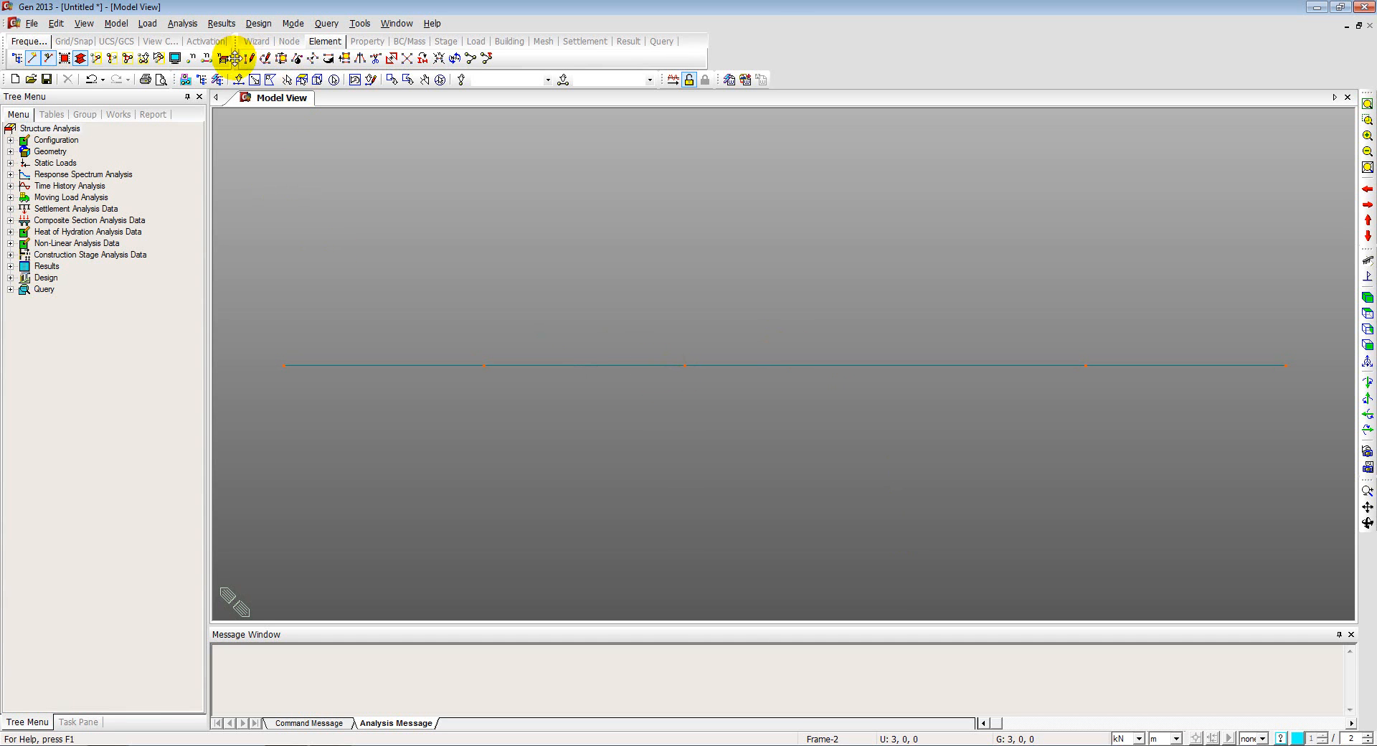
click(115, 23)
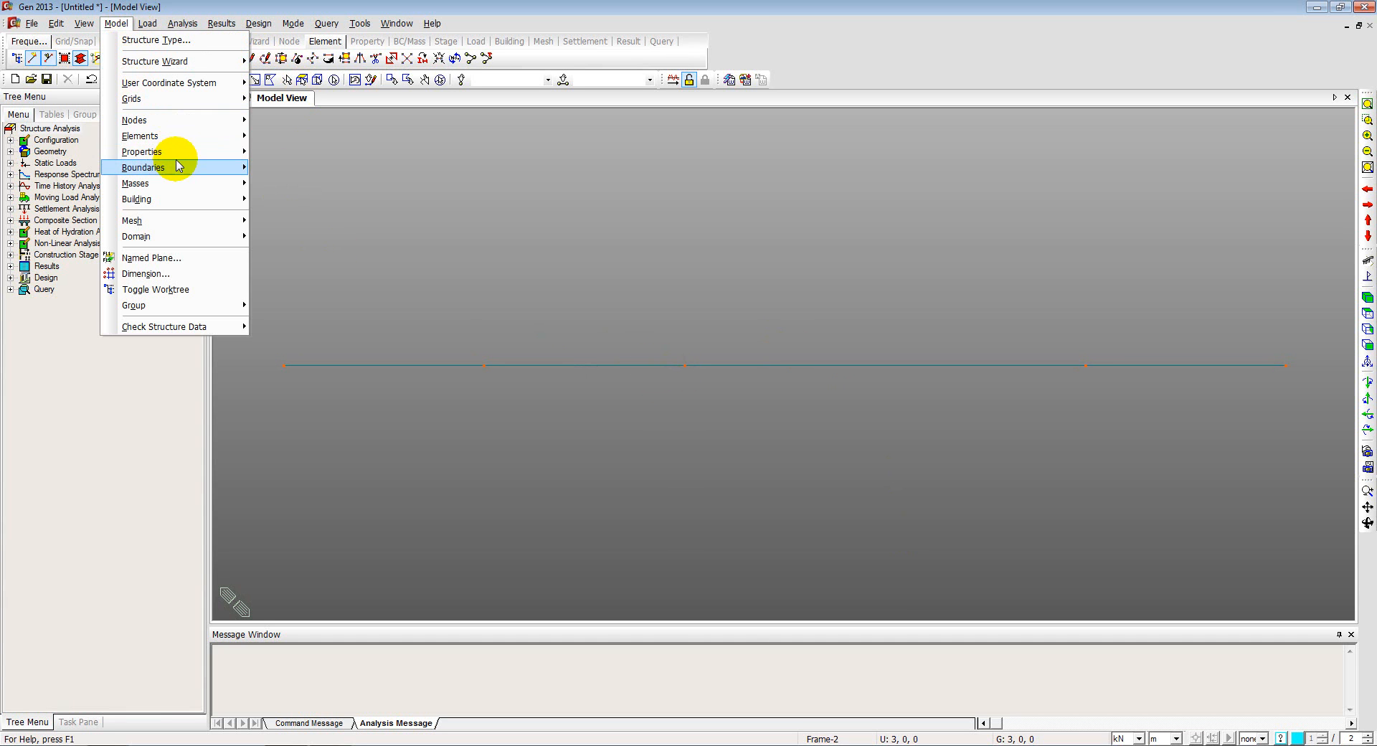
mouse_move(239, 138)
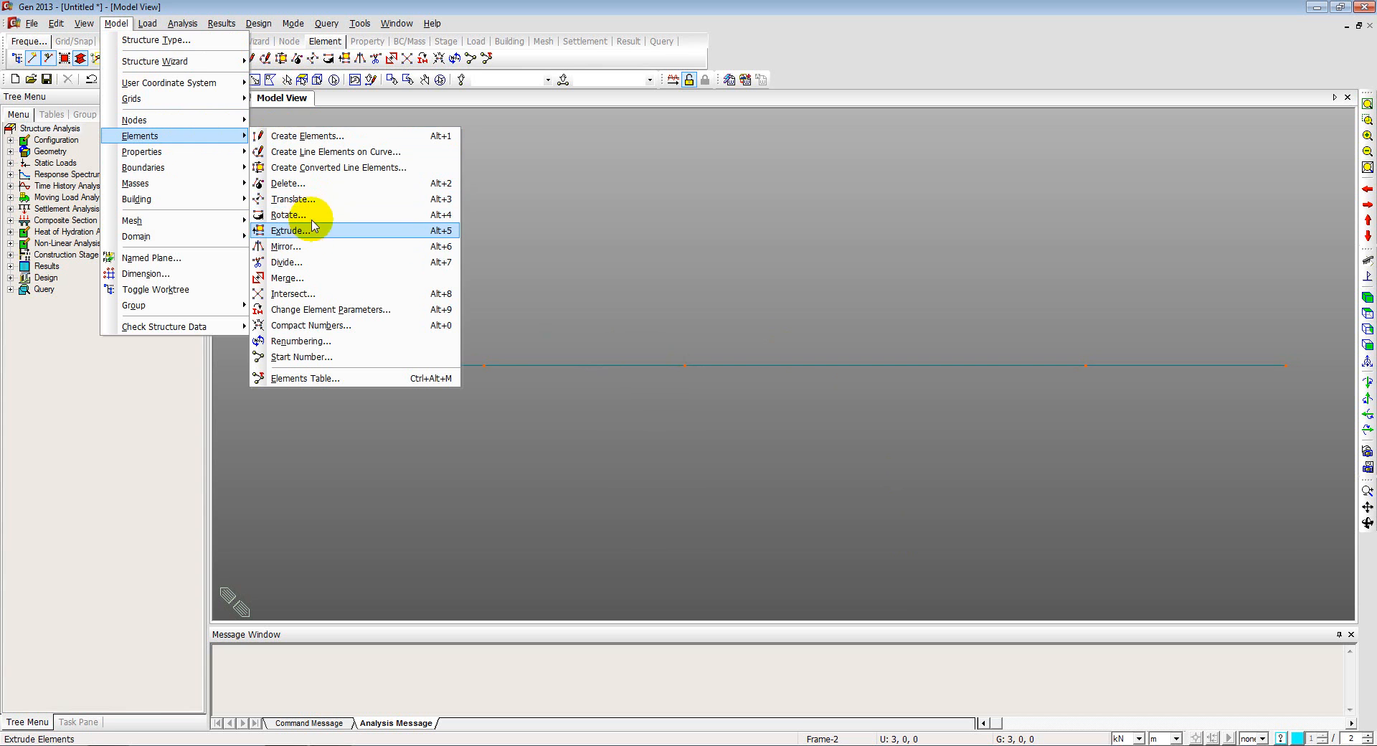
click(298, 231)
click(239, 80)
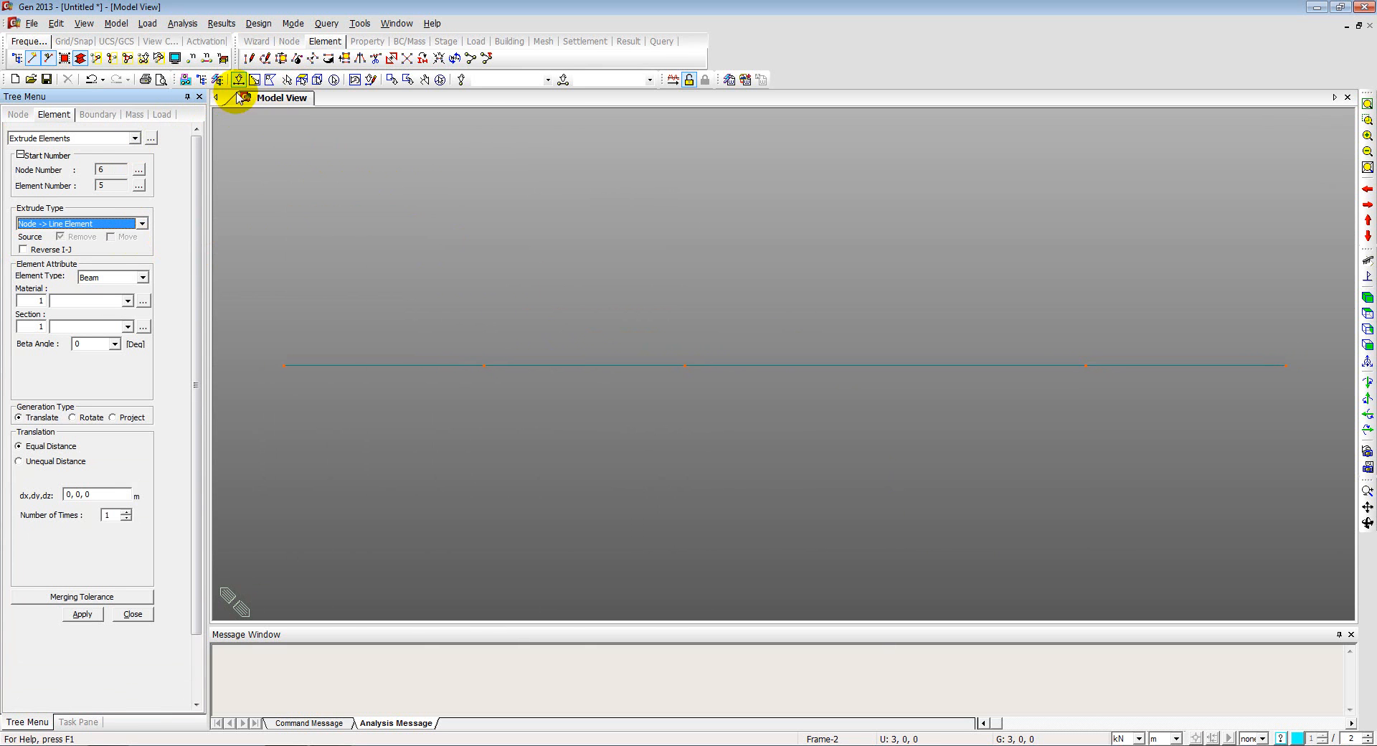
click(681, 357)
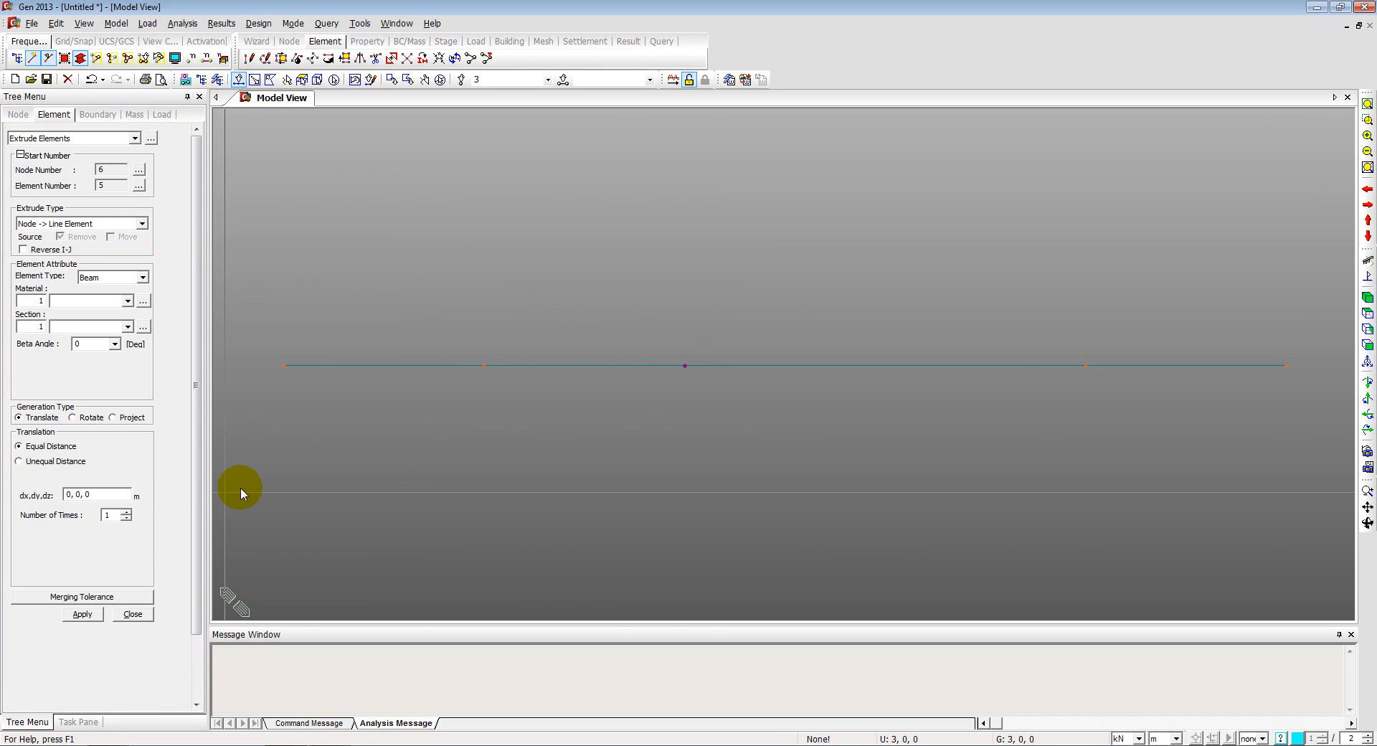
click(89, 490)
key(alt+Tab)
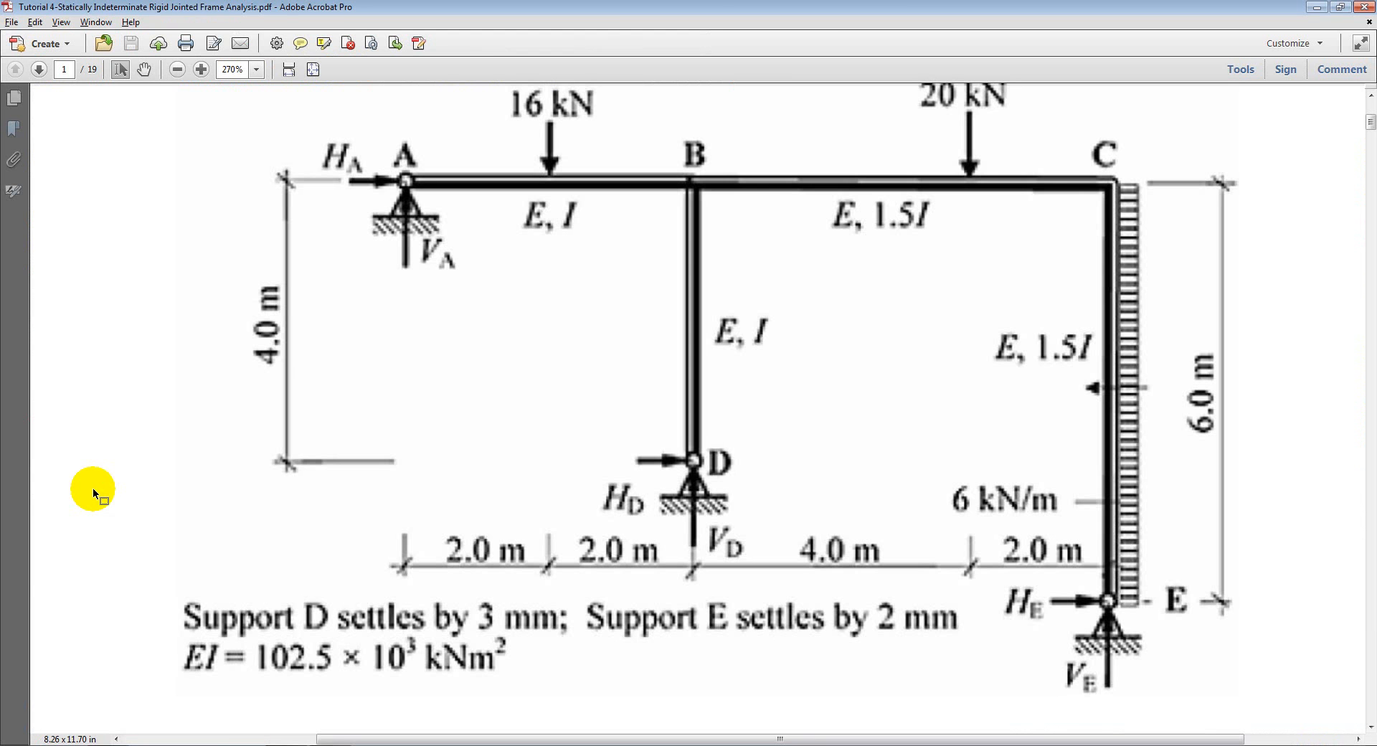
key(alt+Tab)
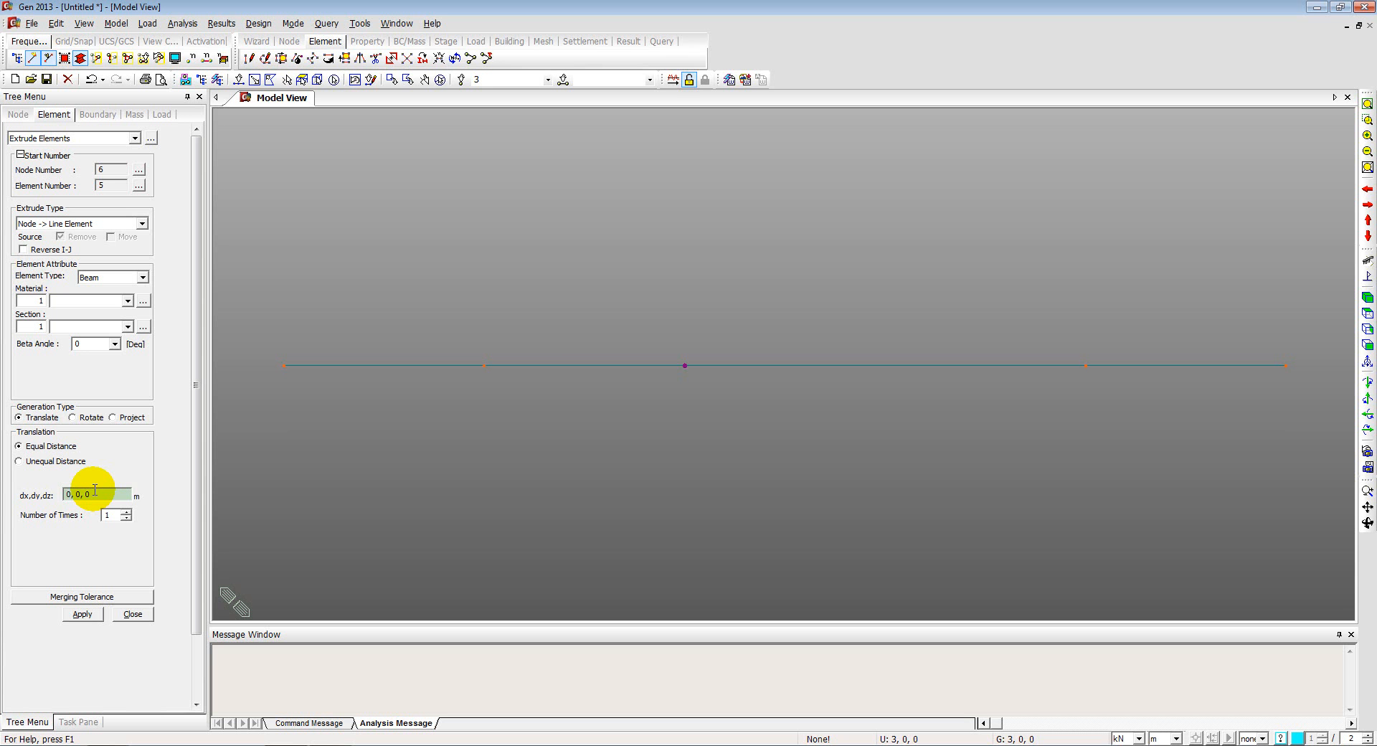
text(-4)
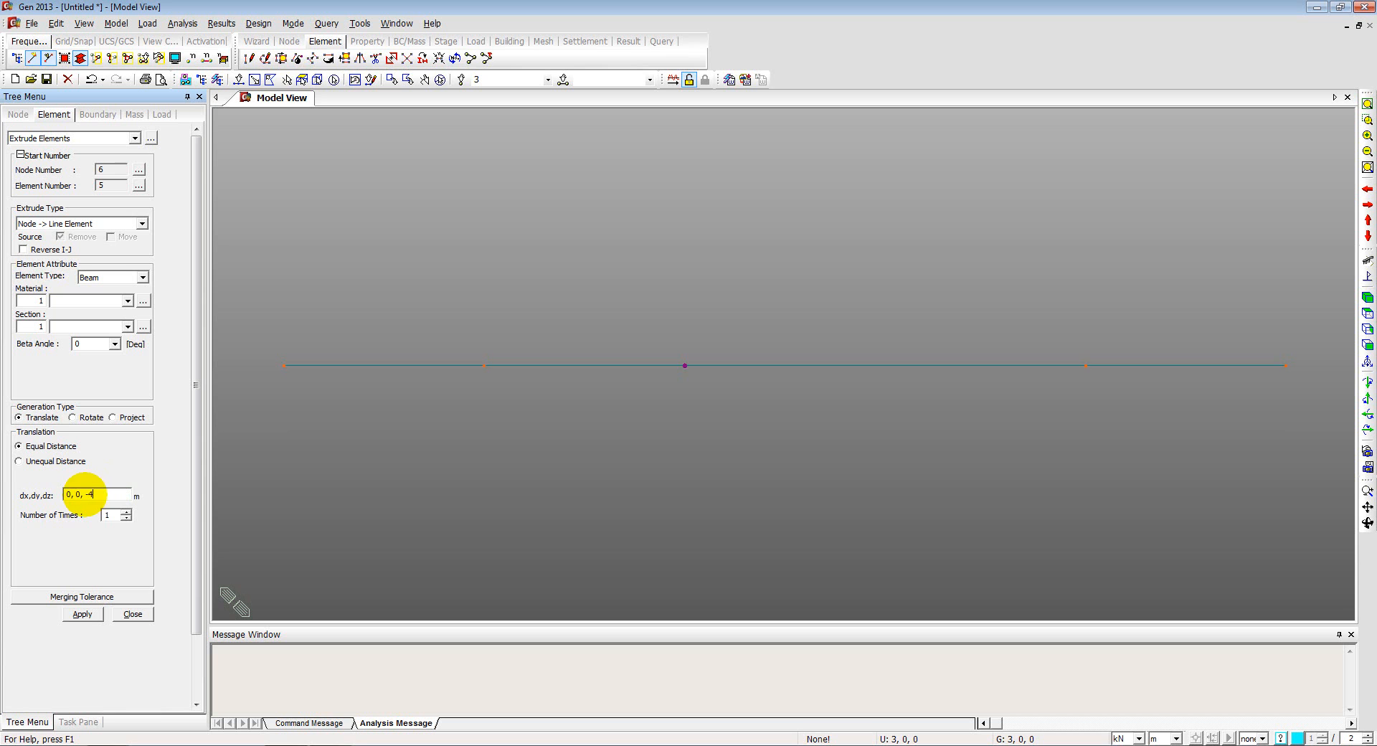
click(82, 614)
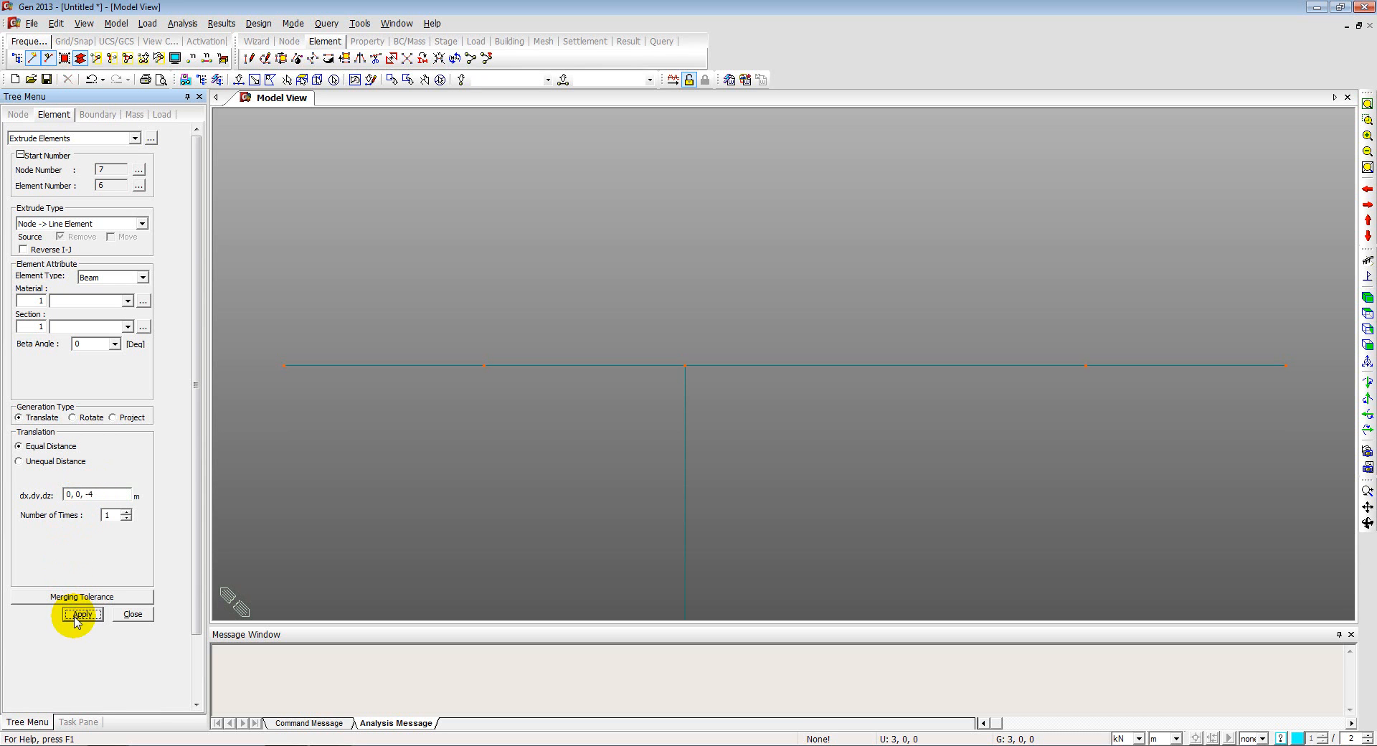
Extrude the beam's end node at joint C into a line element by 0, 0, -6 m and finish extruding
click(238, 78)
click(1285, 366)
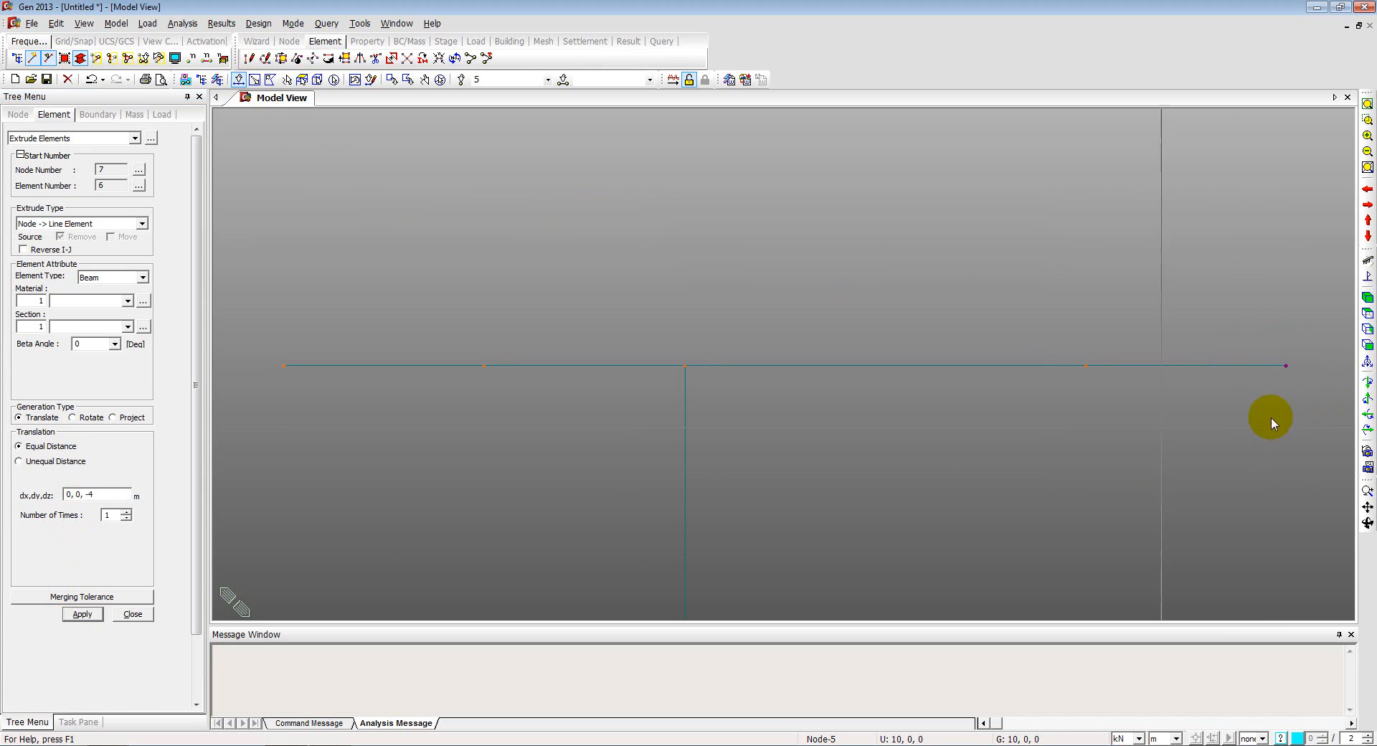
click(91, 493)
key(BackSpace)
text(6)
click(82, 614)
click(1366, 345)
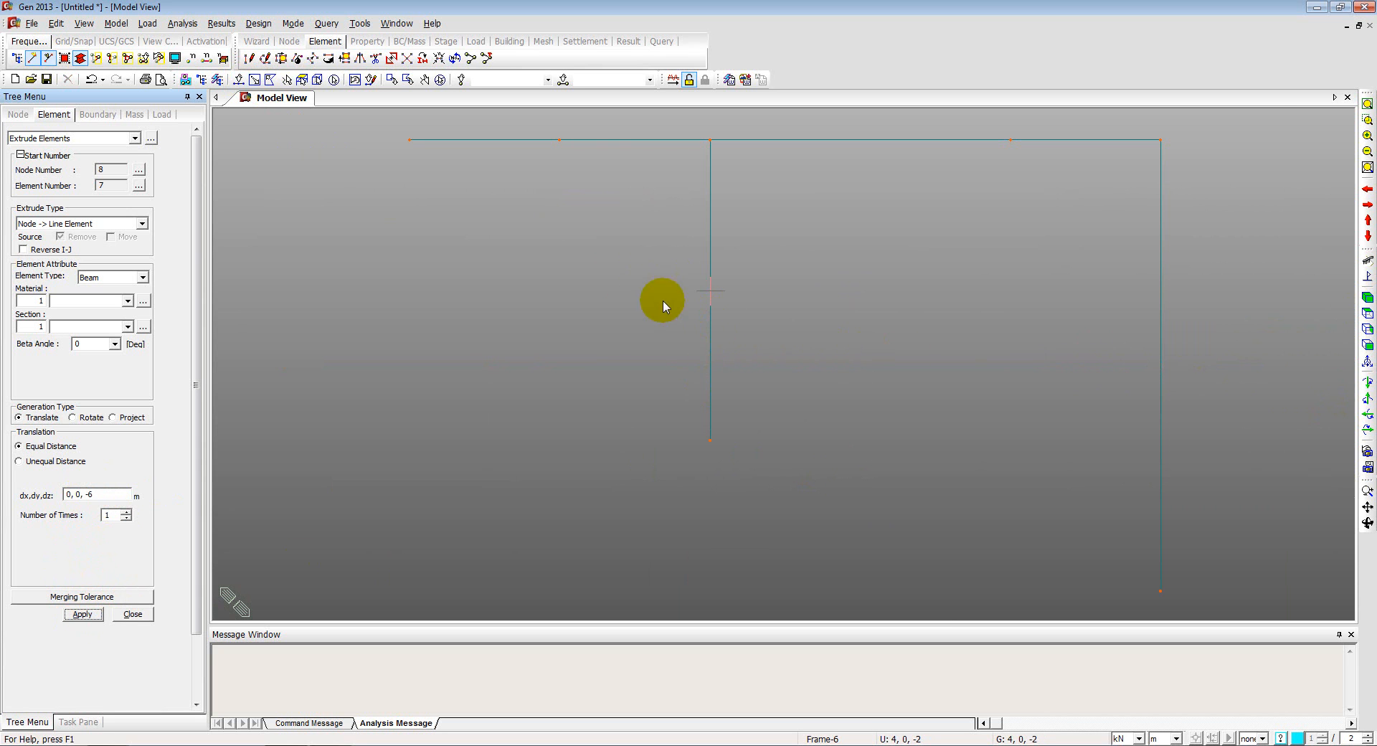
click(130, 615)
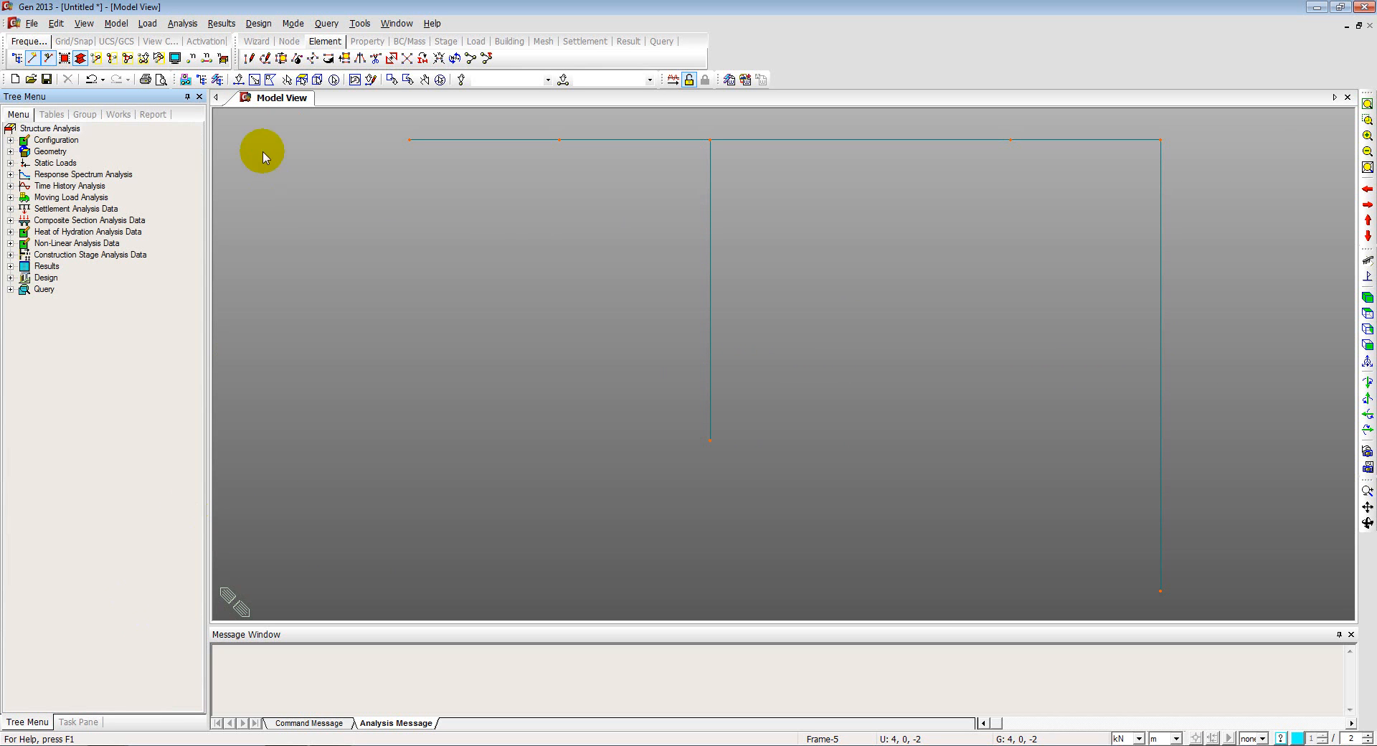
Add a new material with the User Defined design type and name it Material 1
click(123, 27)
mouse_move(183, 151)
click(263, 154)
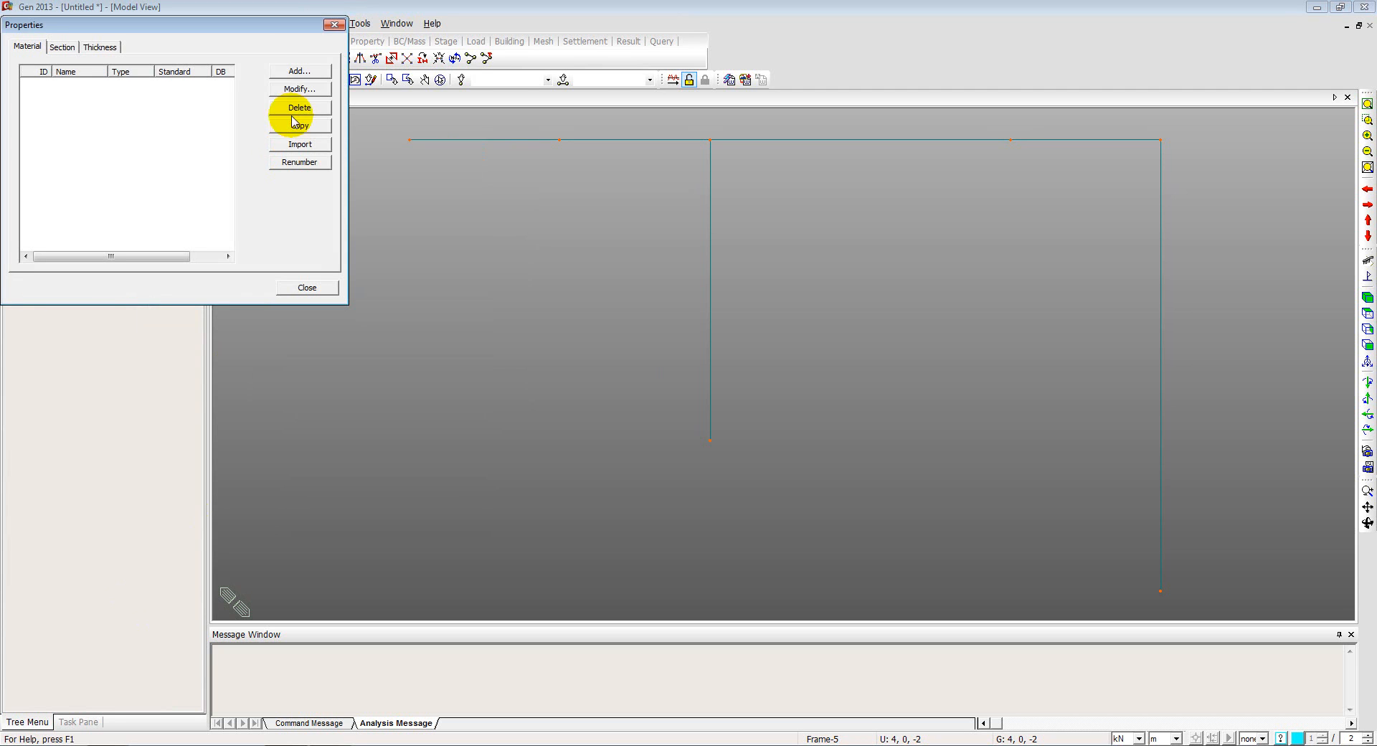
click(300, 72)
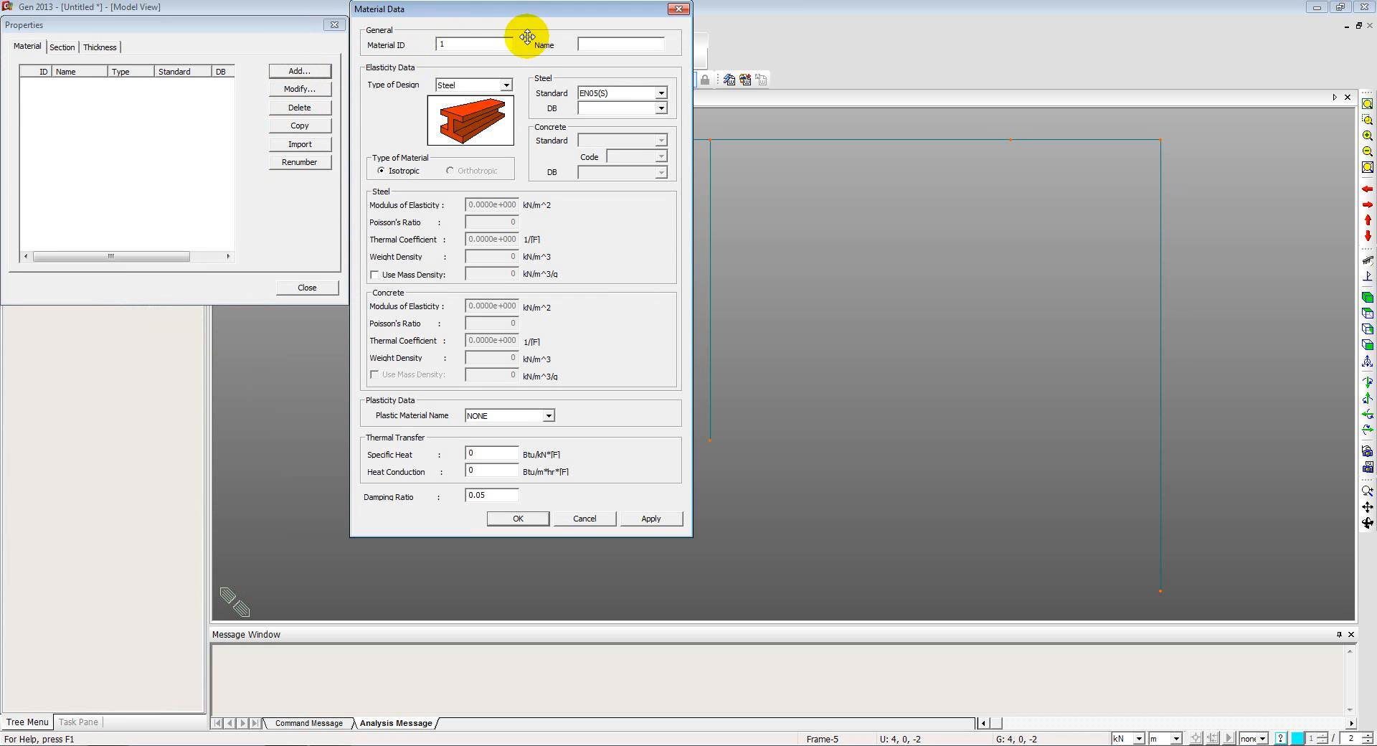
click(480, 86)
click(464, 131)
click(594, 42)
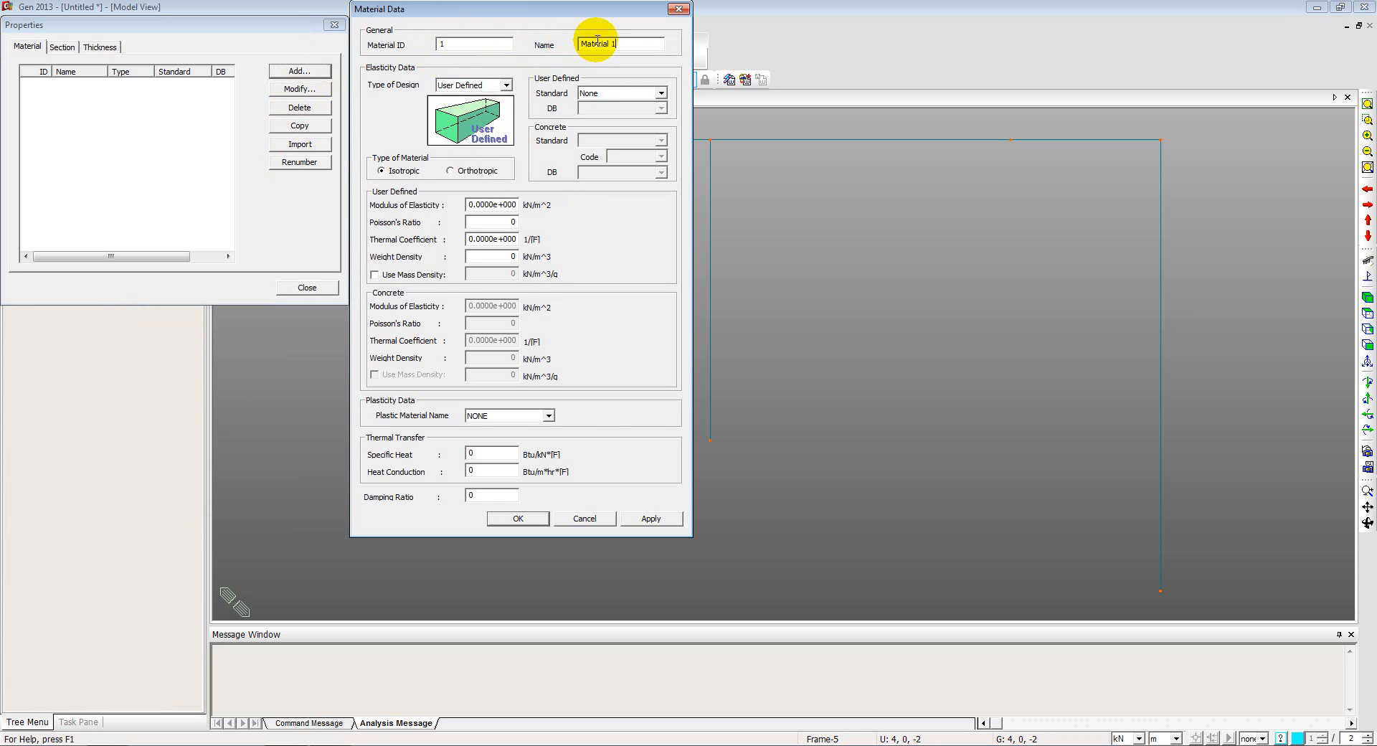
Set Material 1's modulus of elasticity to 102.5e+003 kN/m^2, checking the PDF's EI value, and save the material
drag(495, 205, 463, 205)
text(1.)
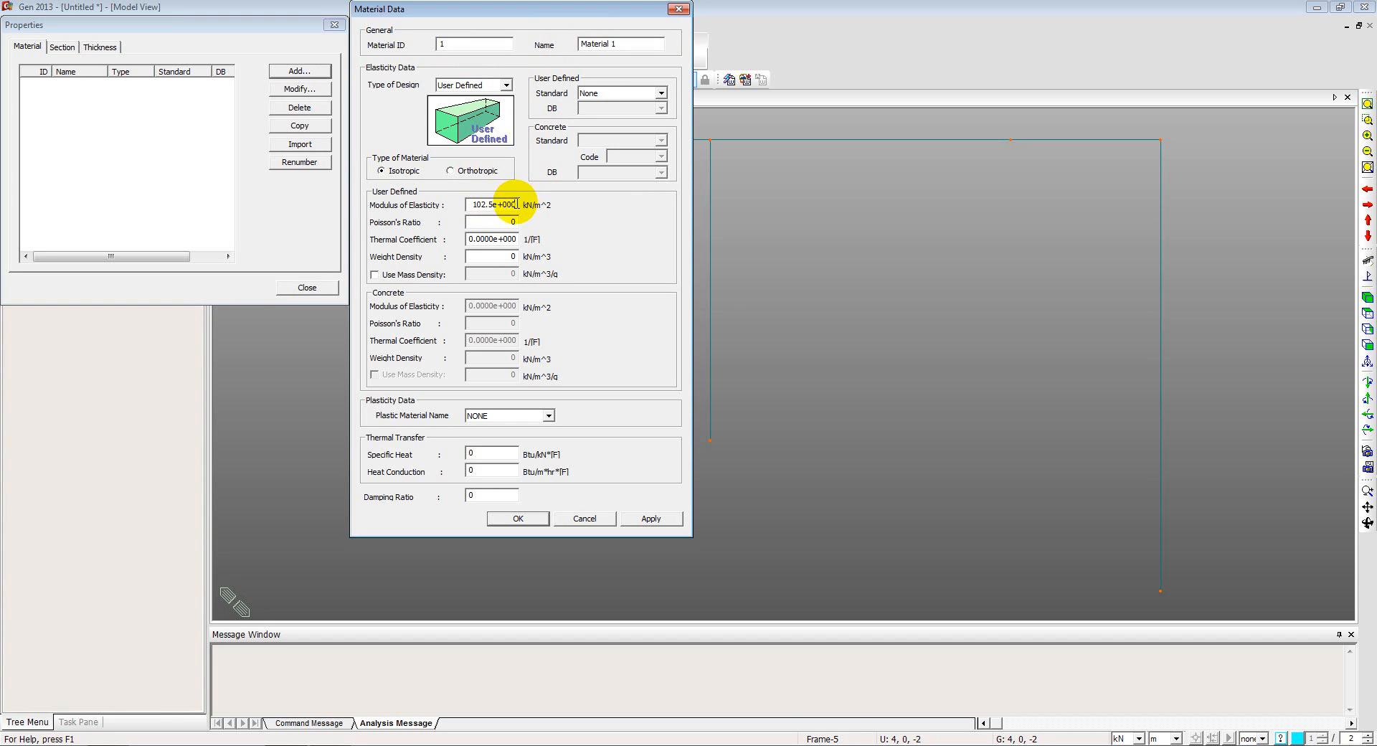
drag(513, 205, 520, 205)
key(alt+Tab)
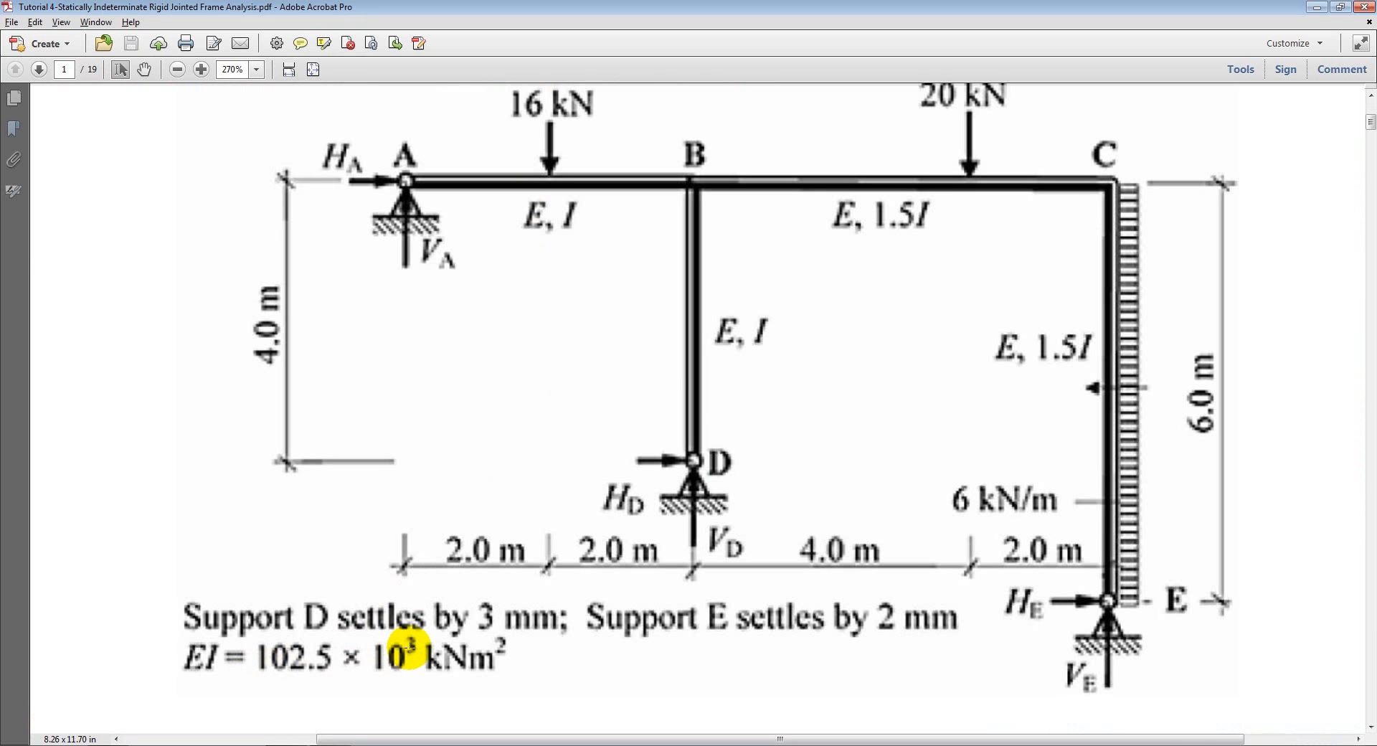
key(alt+Tab)
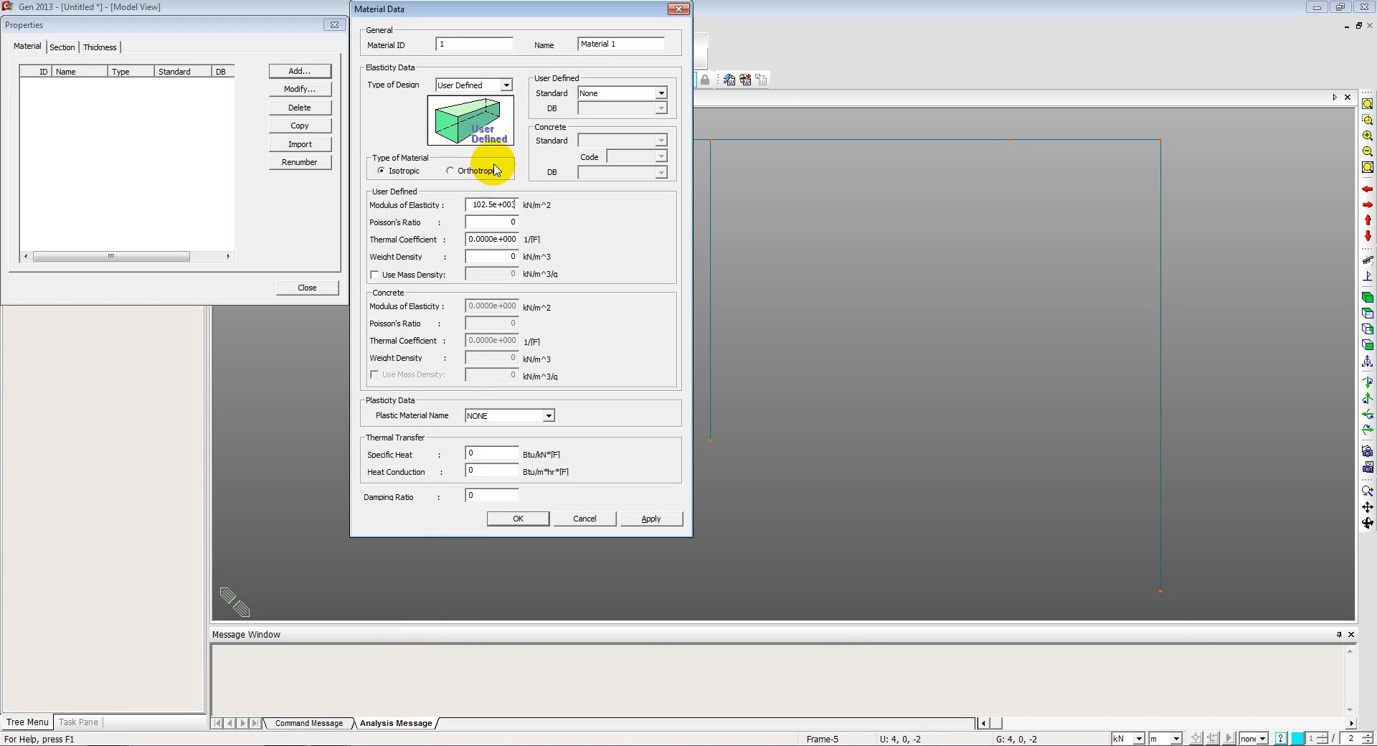
click(518, 518)
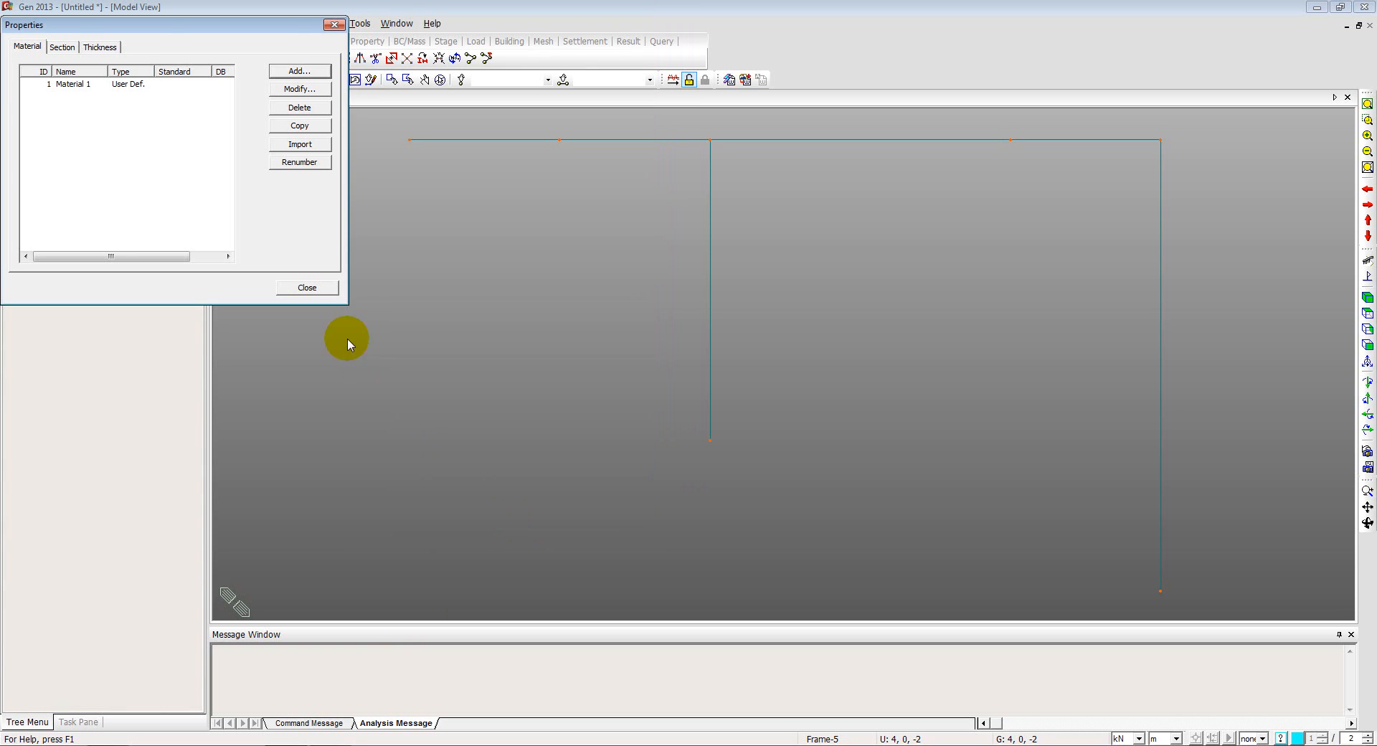
click(327, 290)
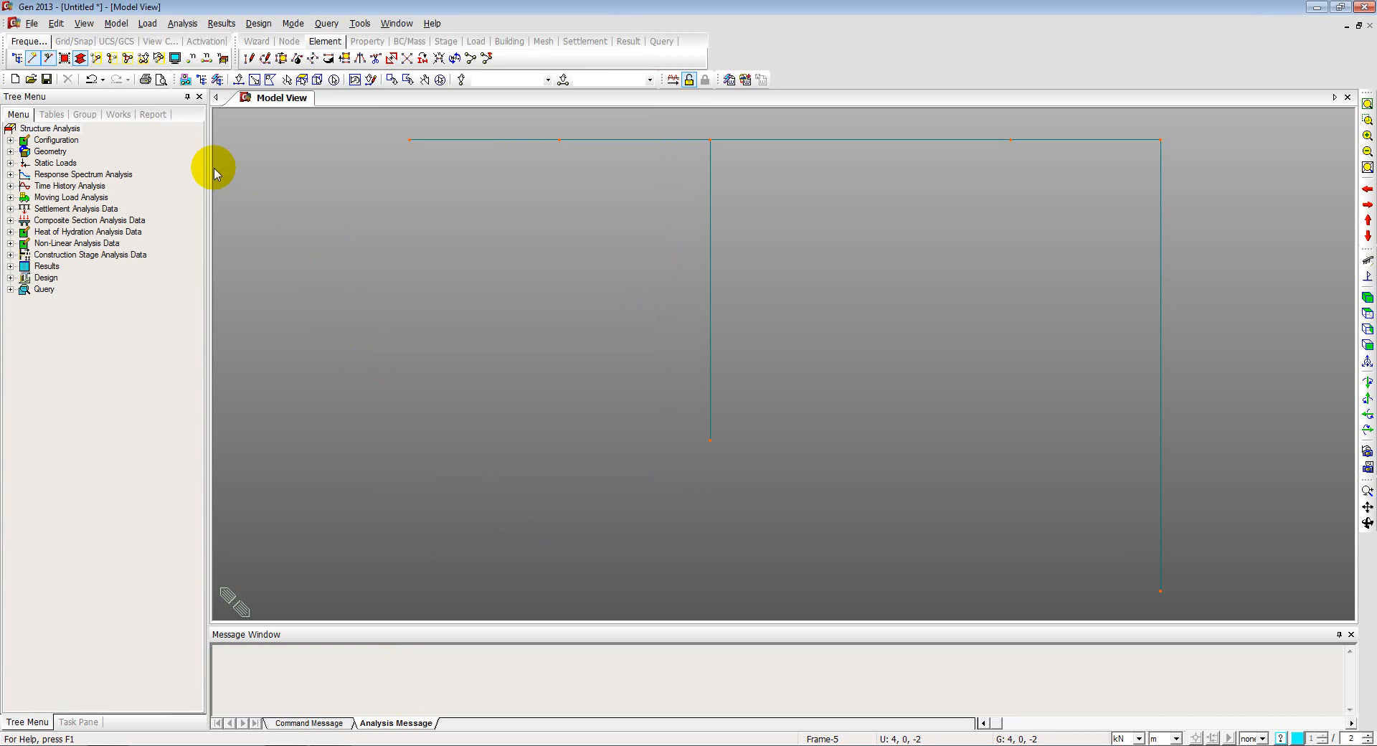
Start a new I-Section whose section properties are entered directly by value
click(117, 26)
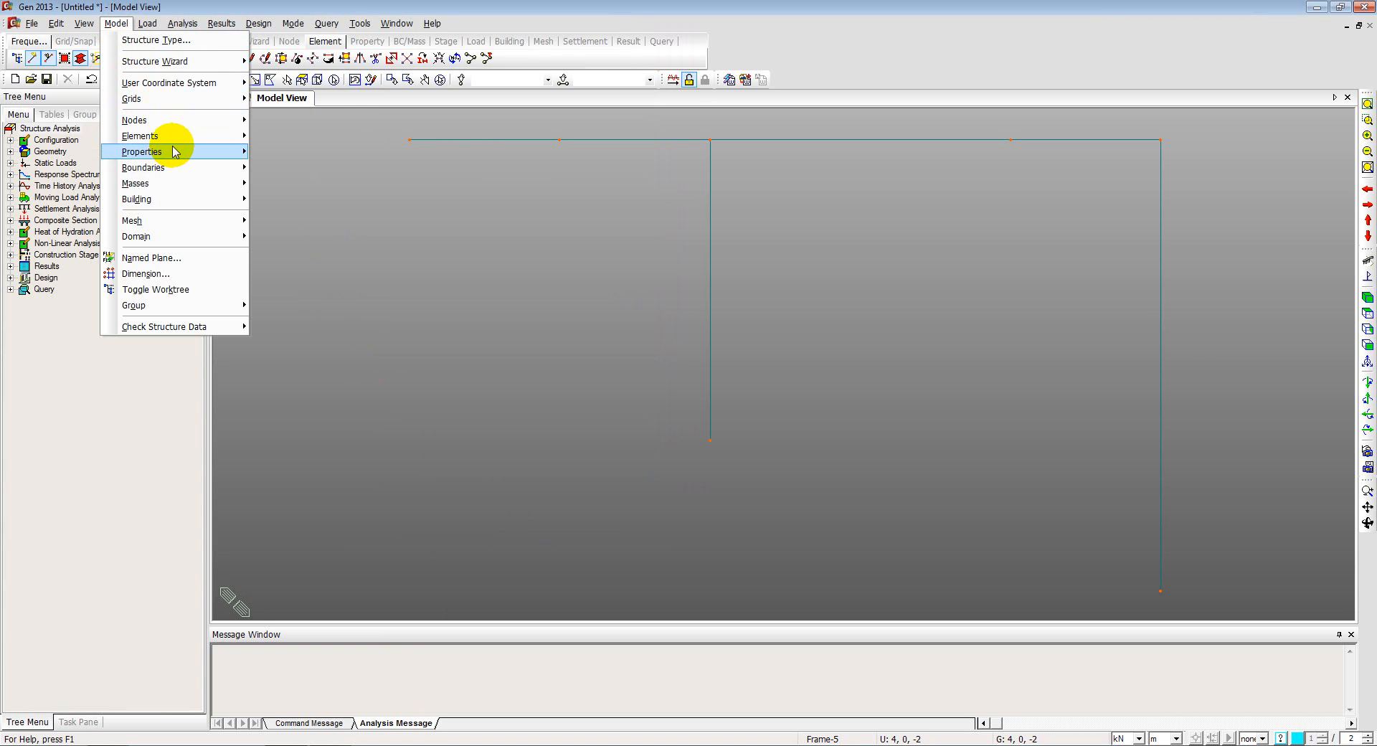
mouse_move(175, 151)
click(260, 267)
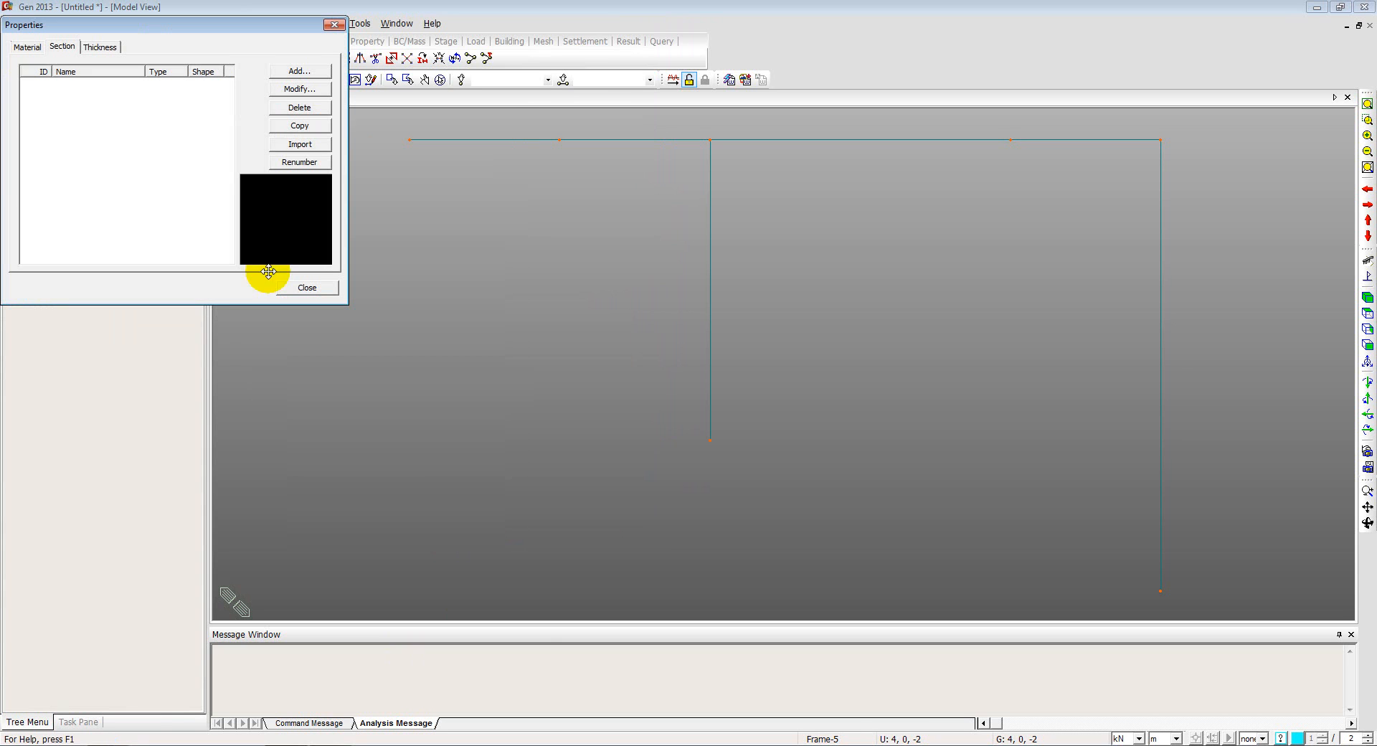
click(290, 76)
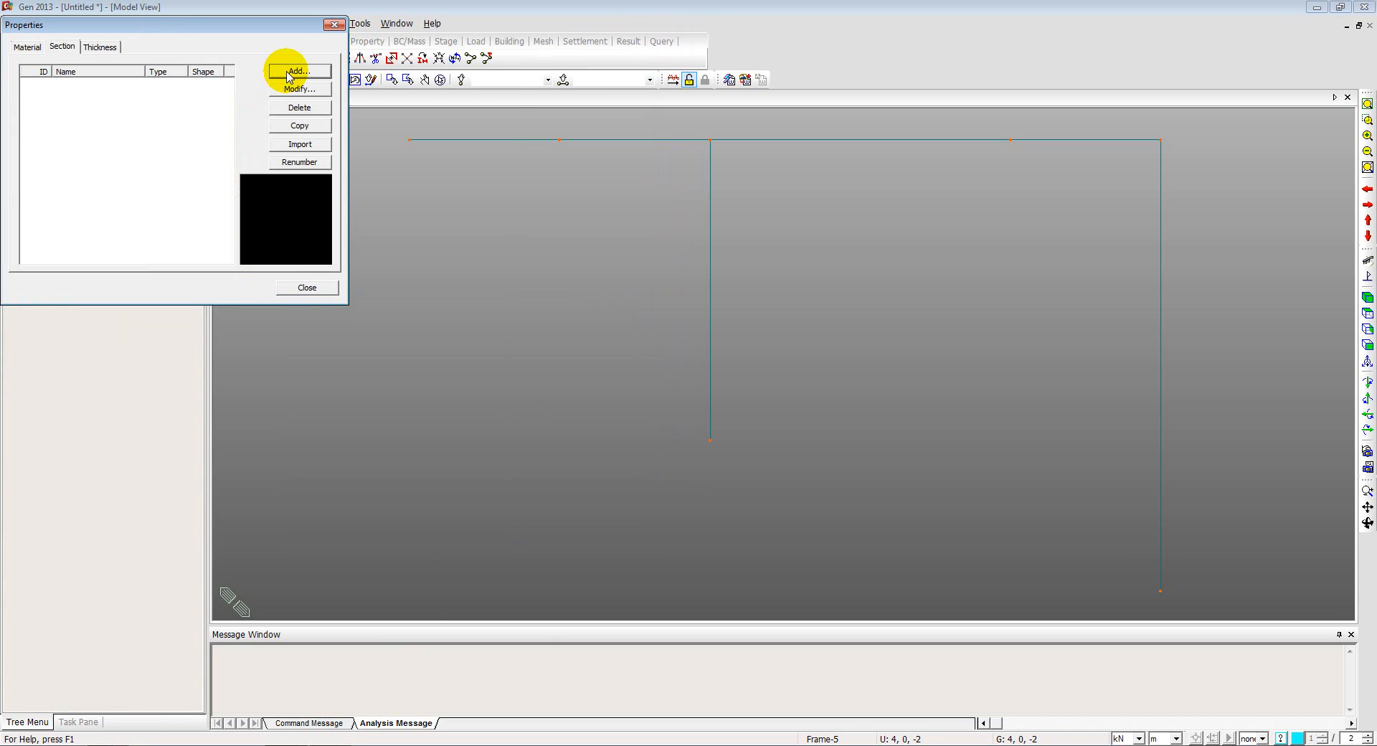
click(413, 95)
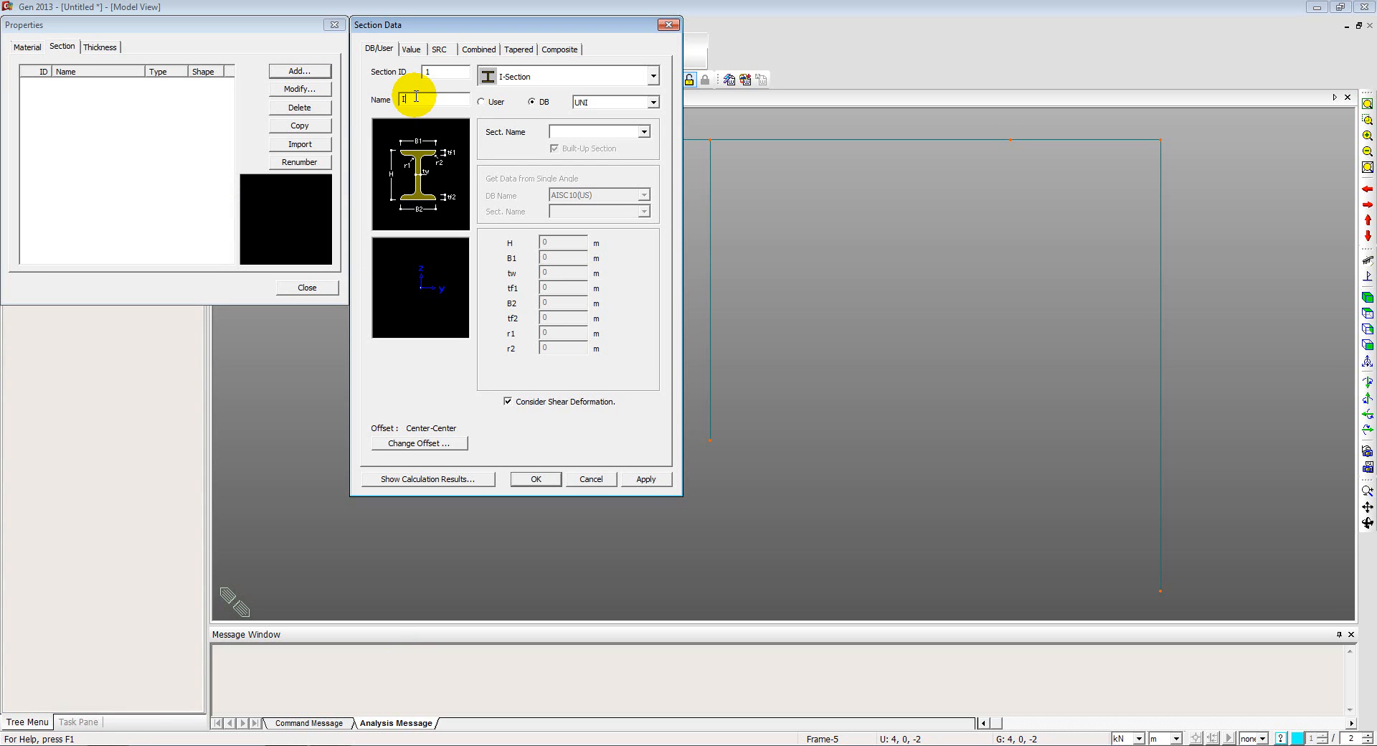
click(548, 77)
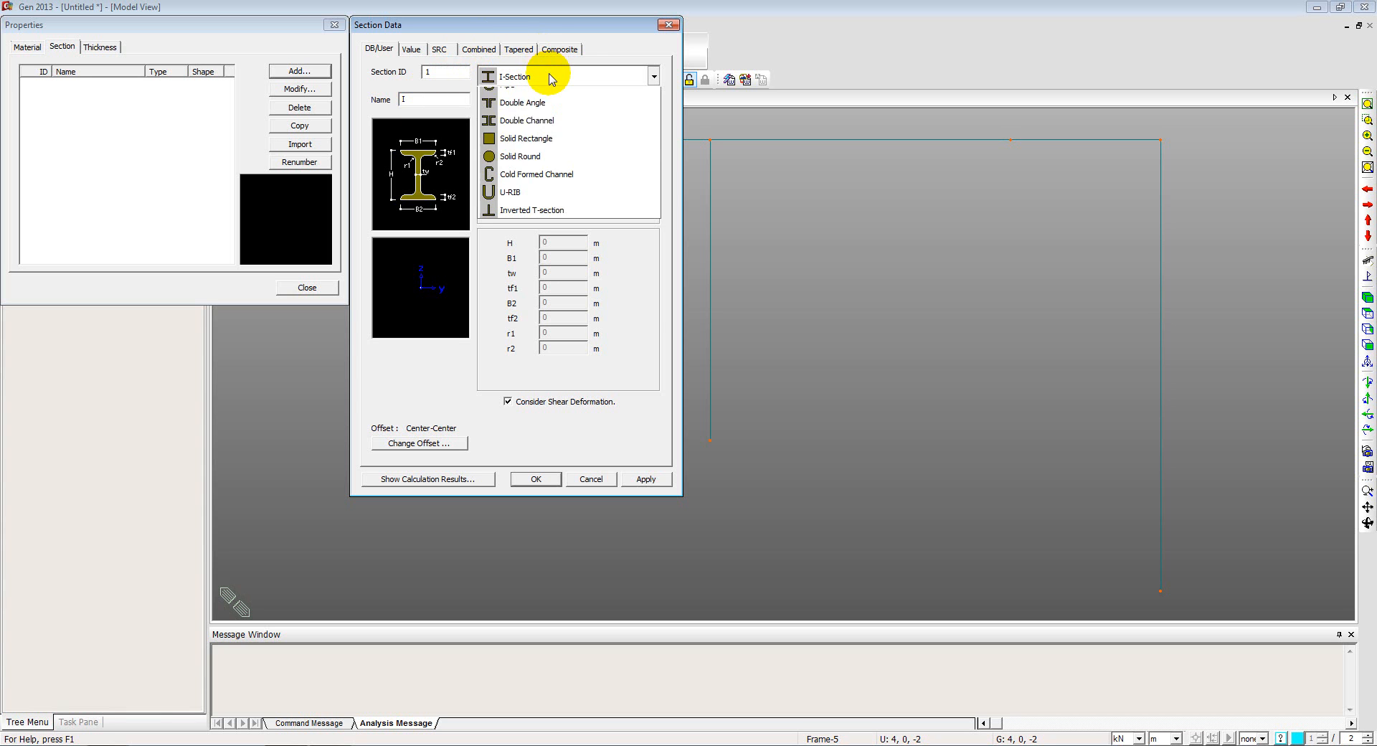
click(414, 52)
click(414, 52)
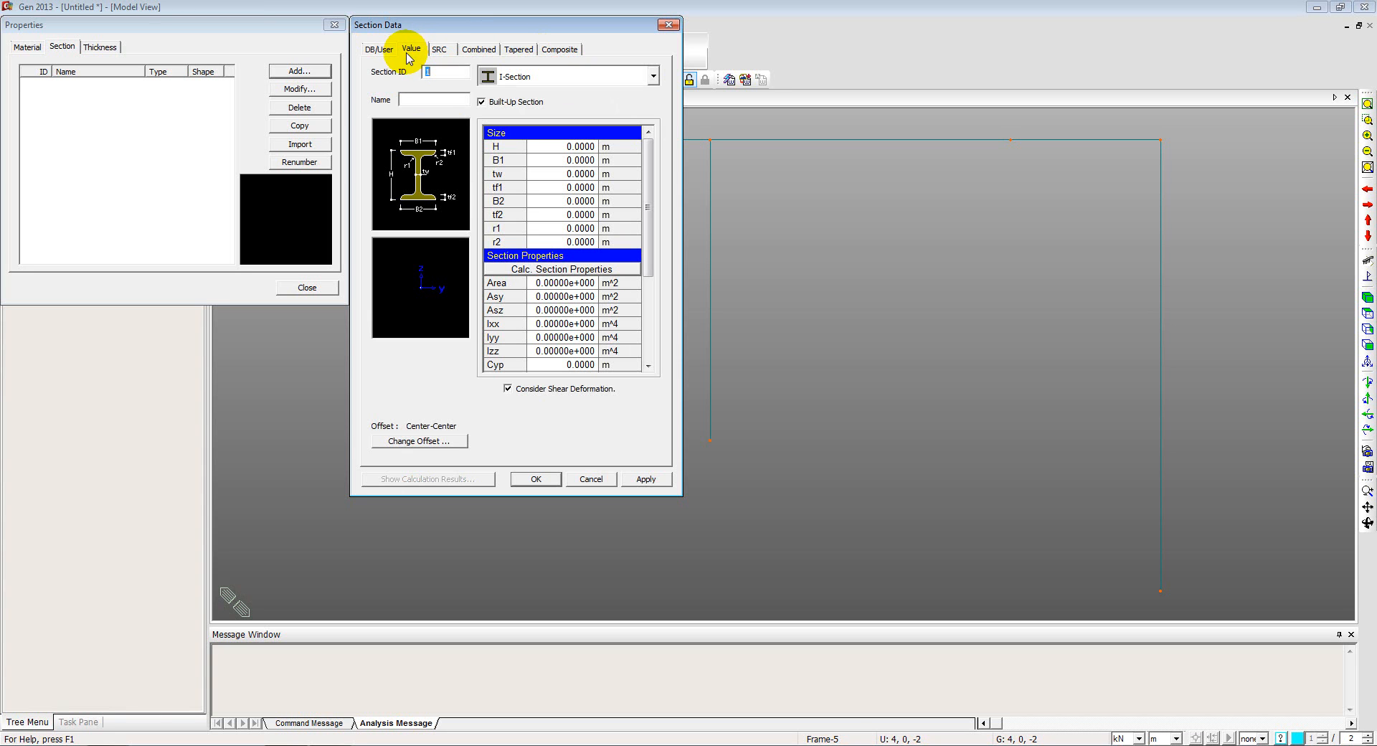
Name the first section I and set its Iyy to 1 m^4
click(551, 323)
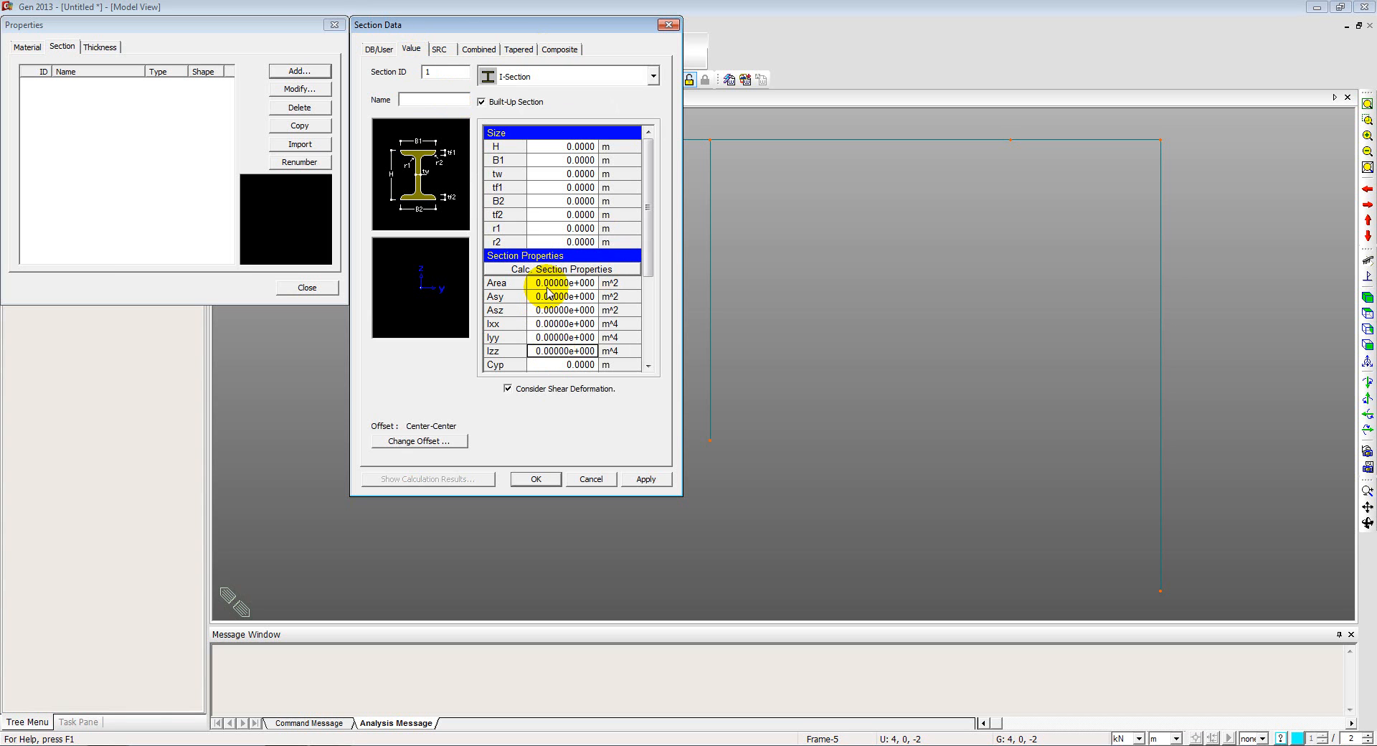
click(553, 299)
click(553, 337)
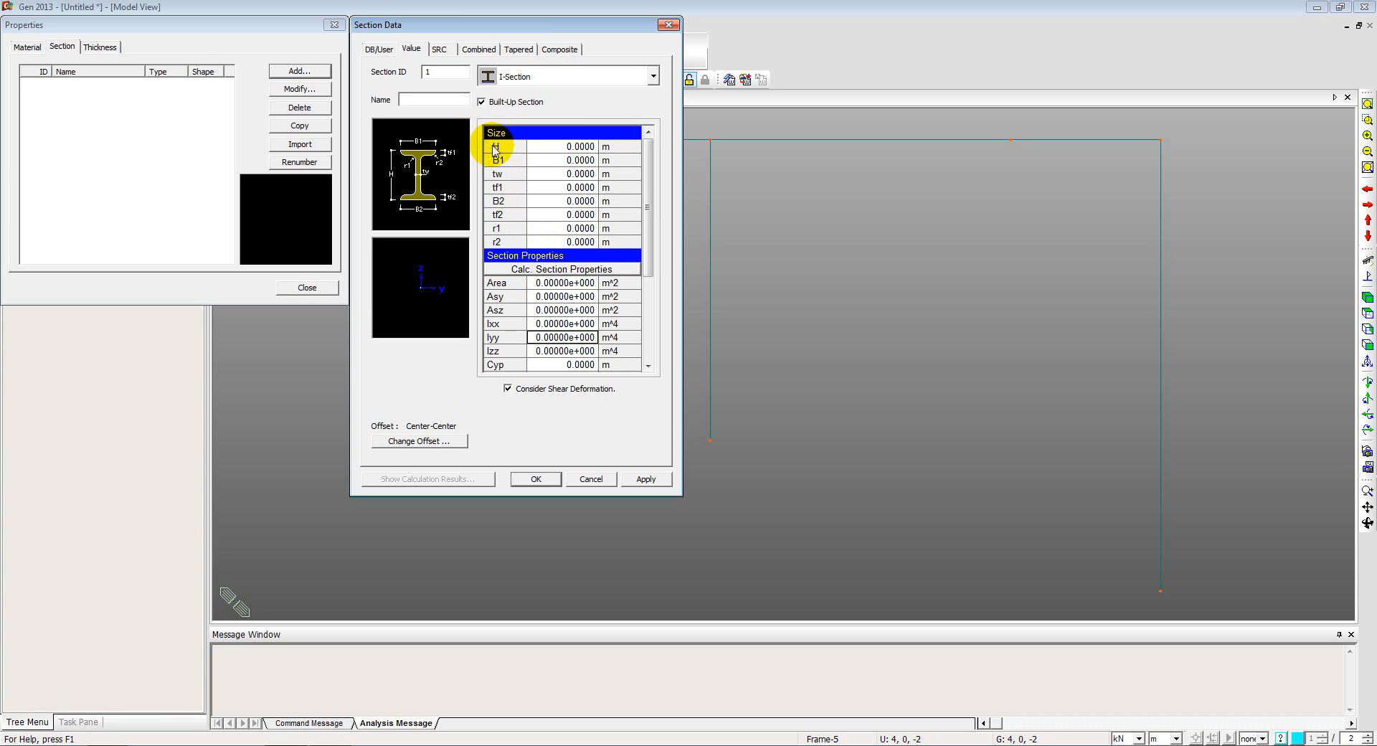
drag(567, 147, 570, 228)
click(429, 98)
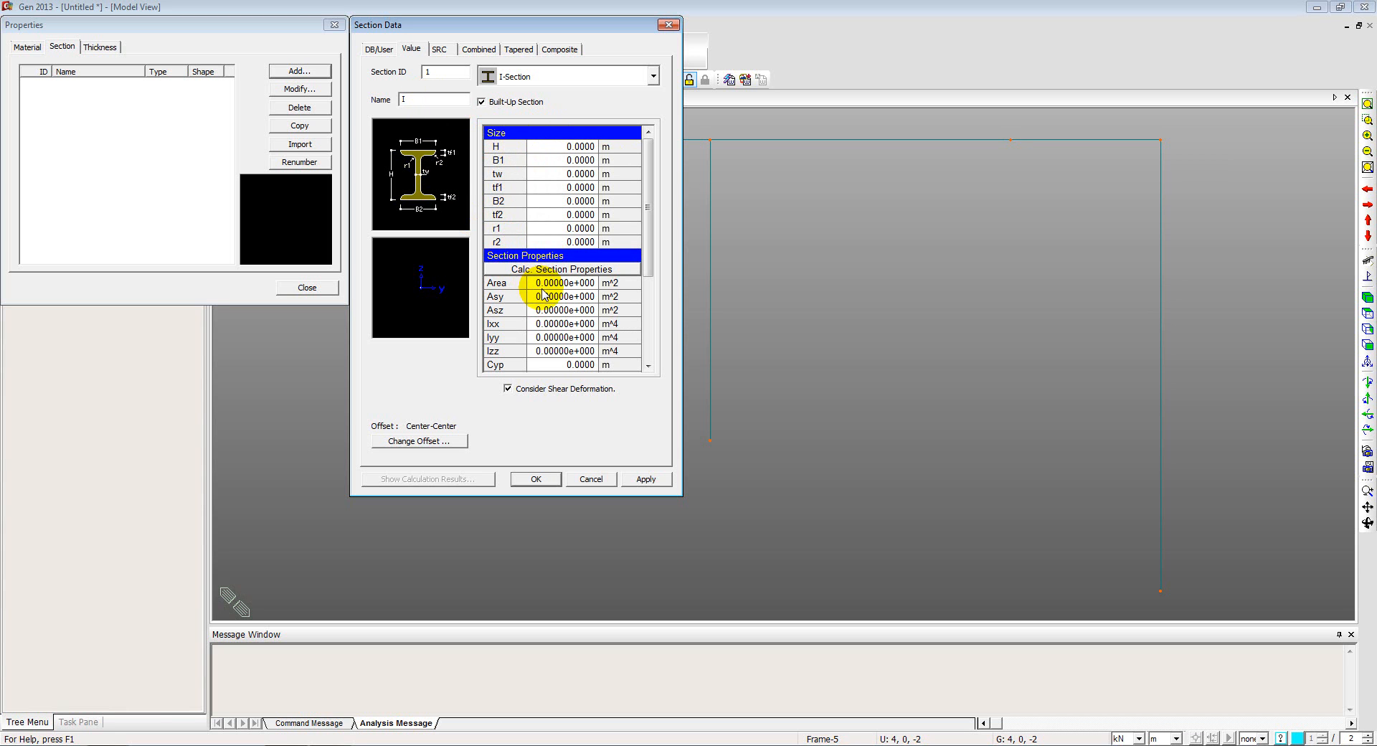
click(547, 339)
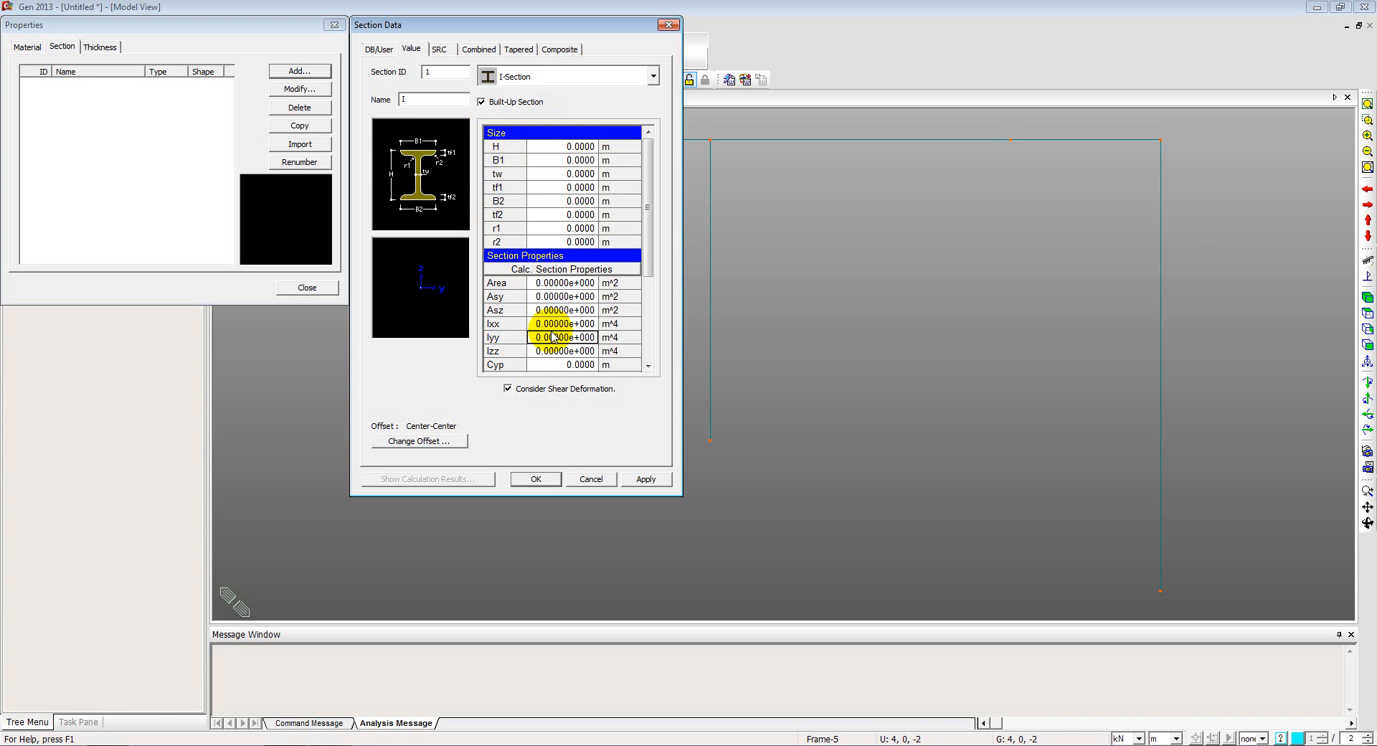
text(1)
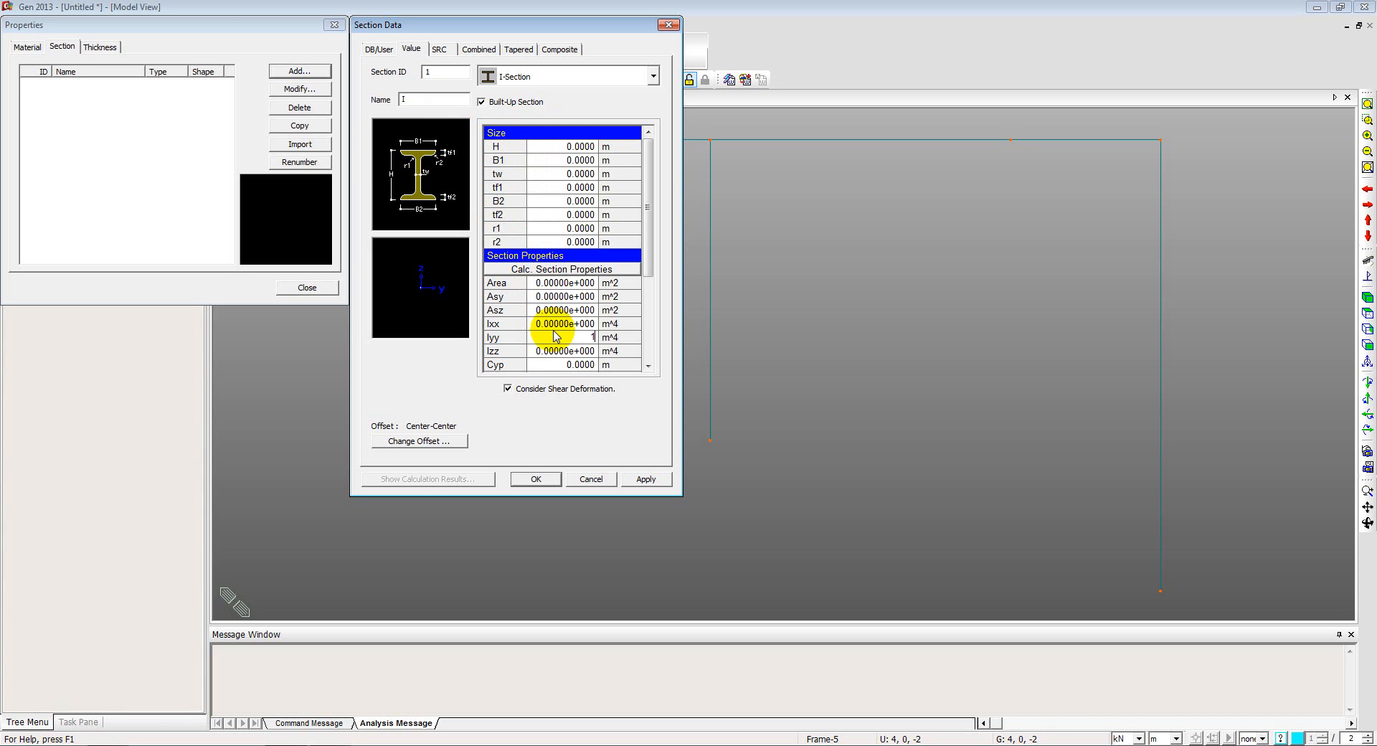
click(567, 351)
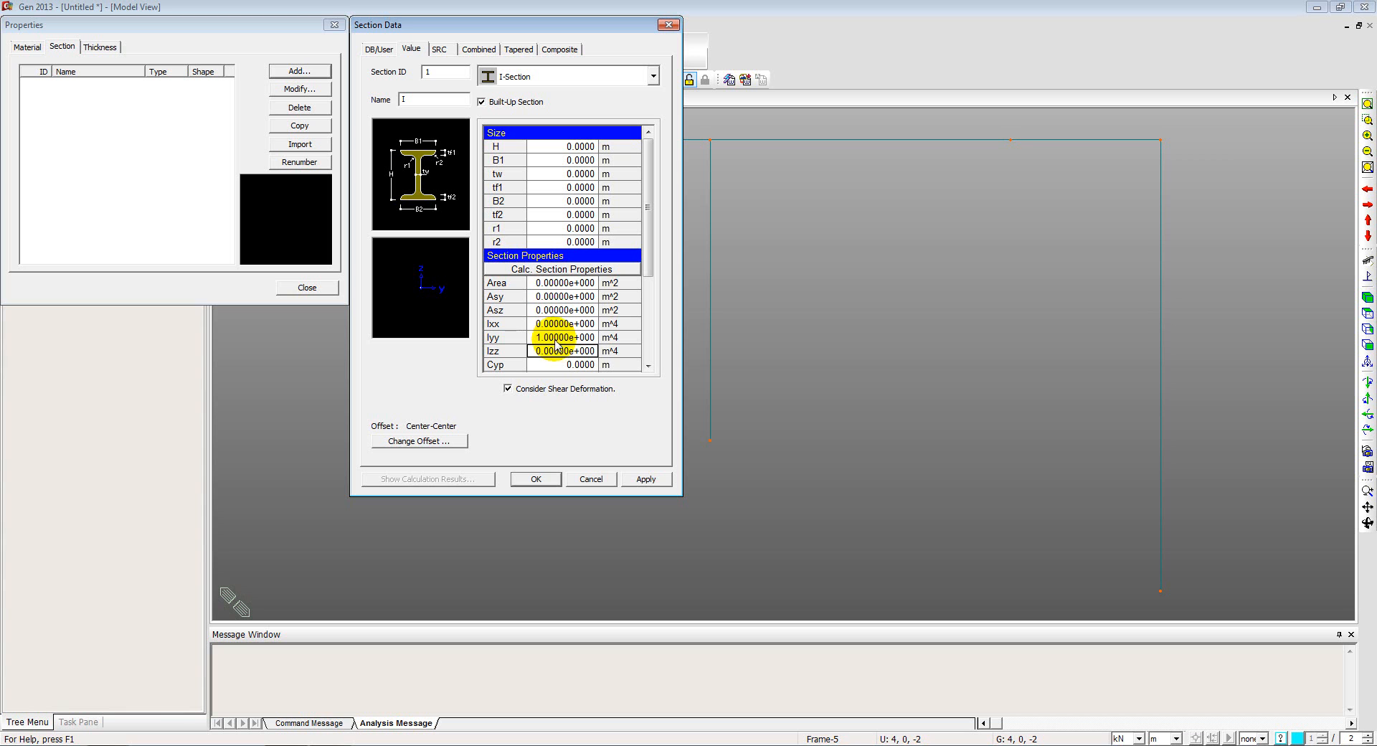
click(531, 342)
Set section I's area to 100 m^2 and apply it, keeping the section definition open for another one
click(542, 283)
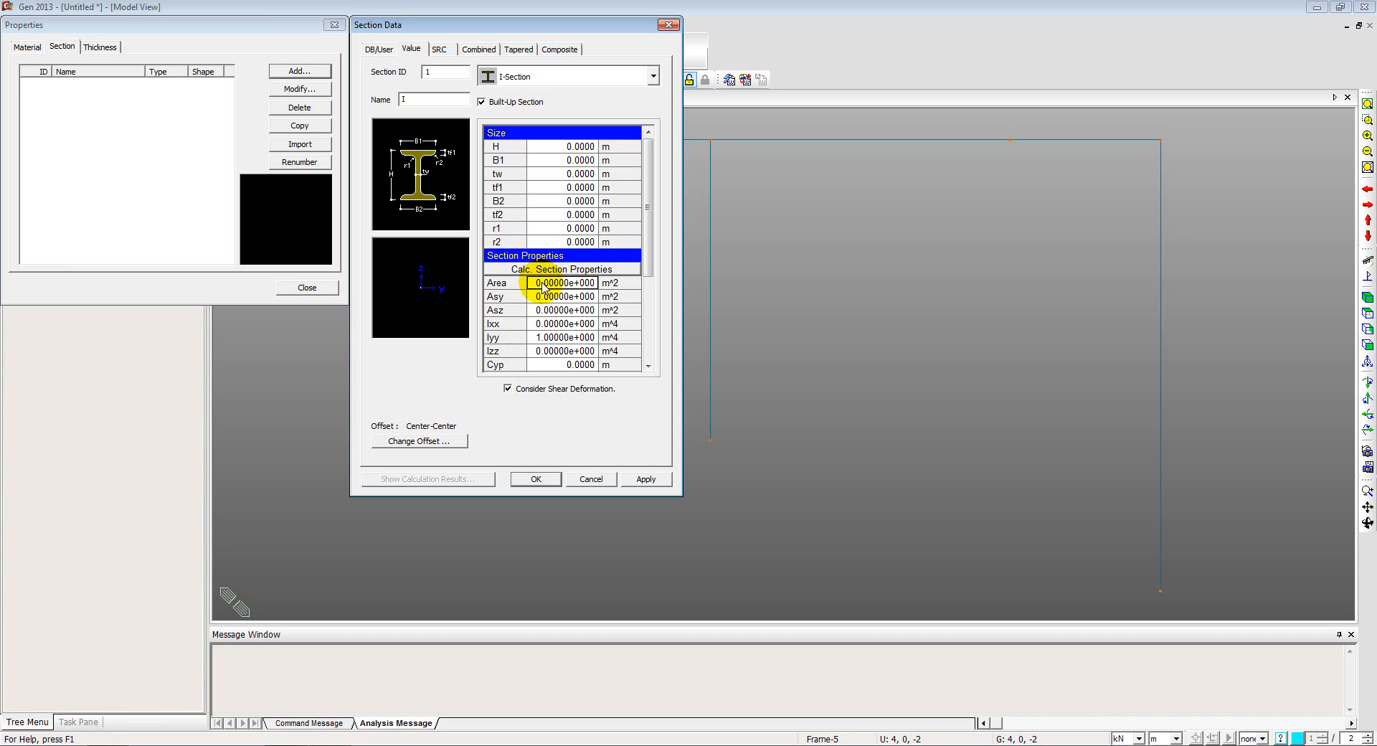
drag(571, 28, 351, 49)
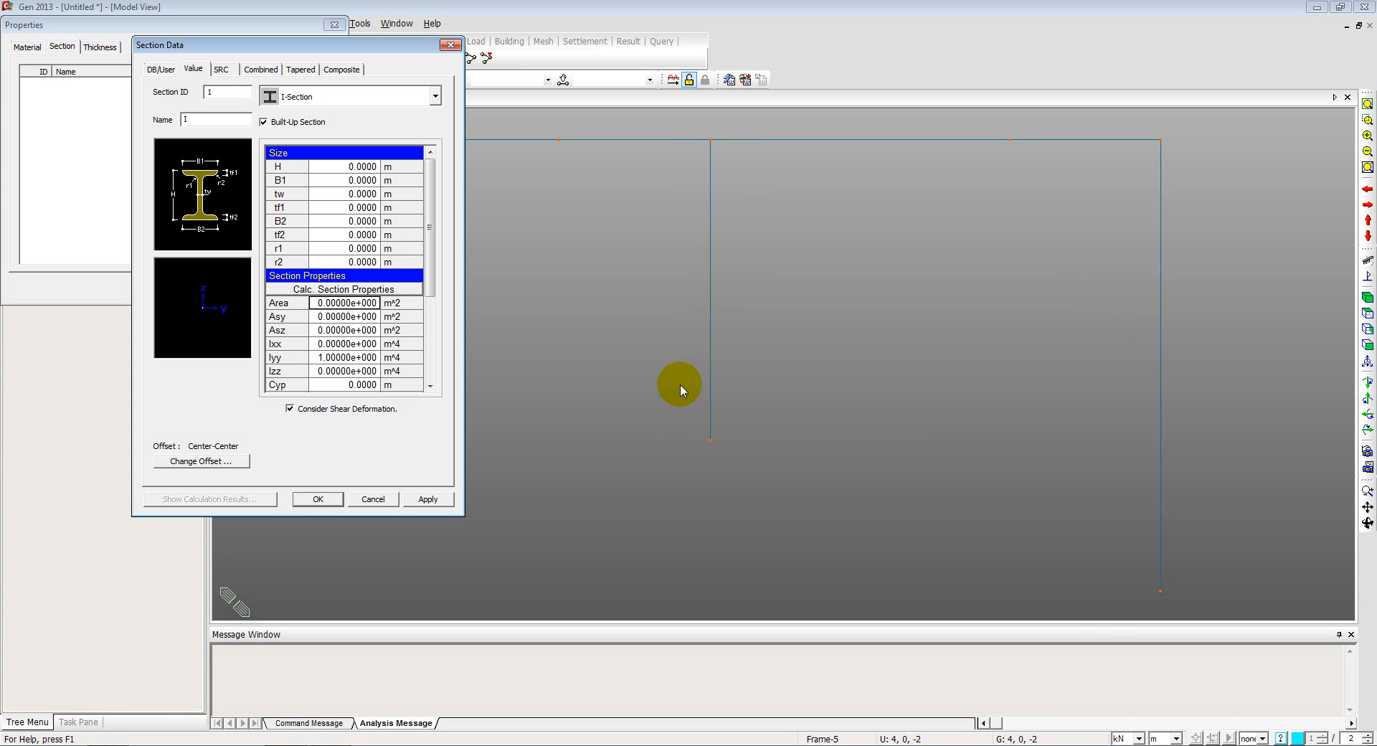
click(376, 303)
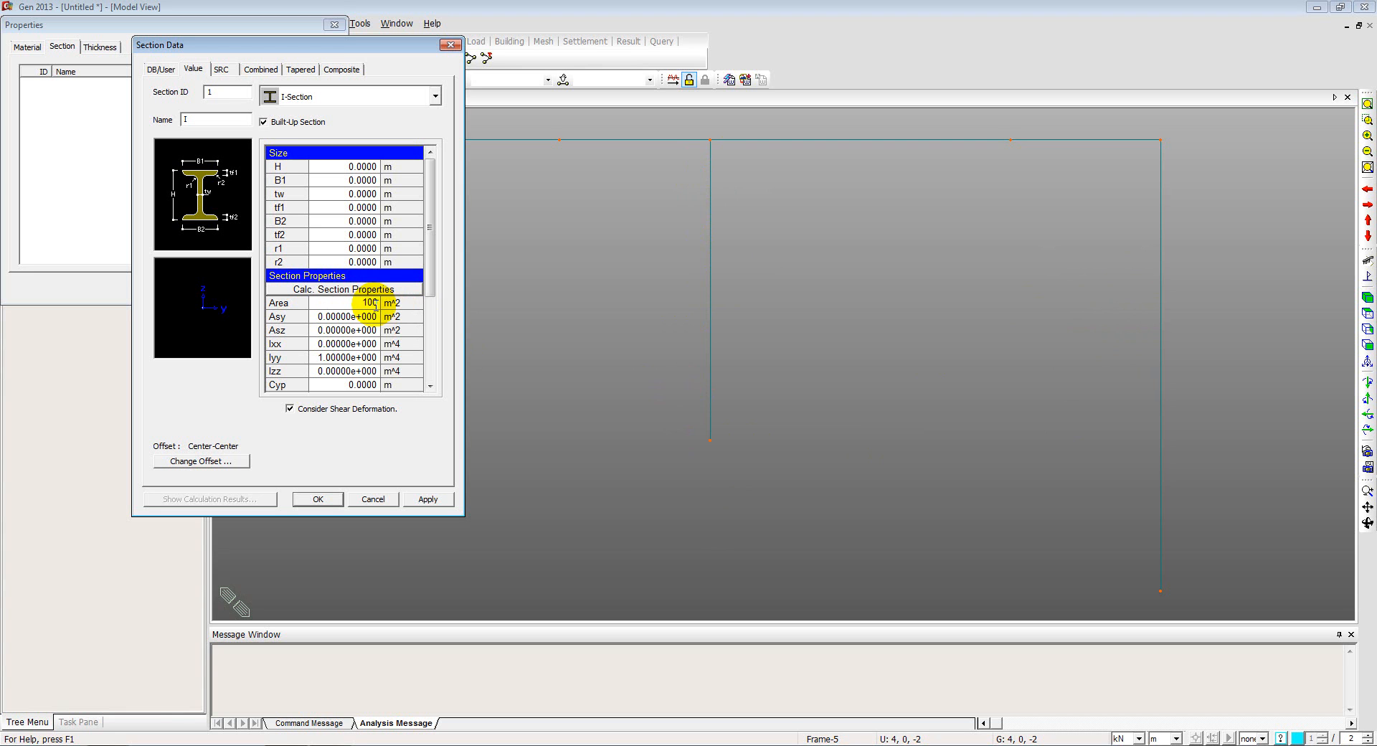
click(358, 330)
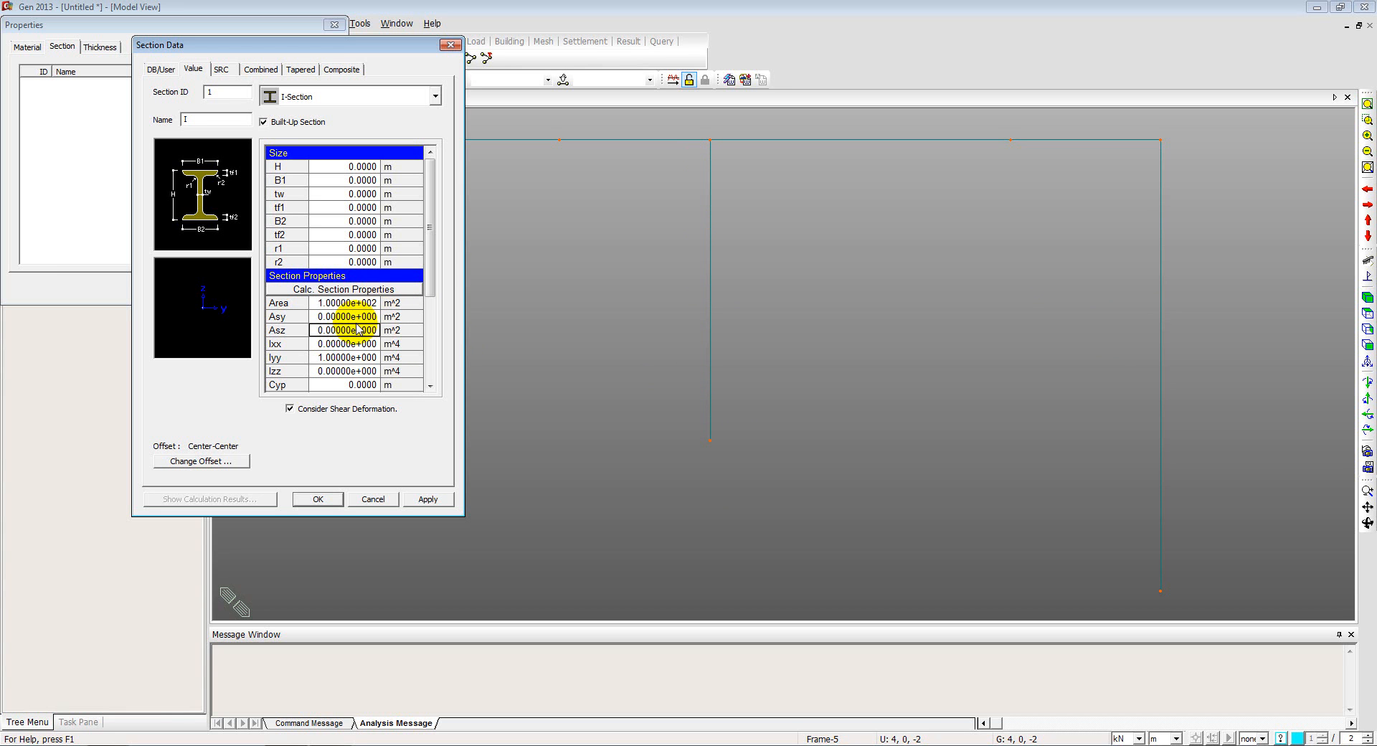
click(346, 302)
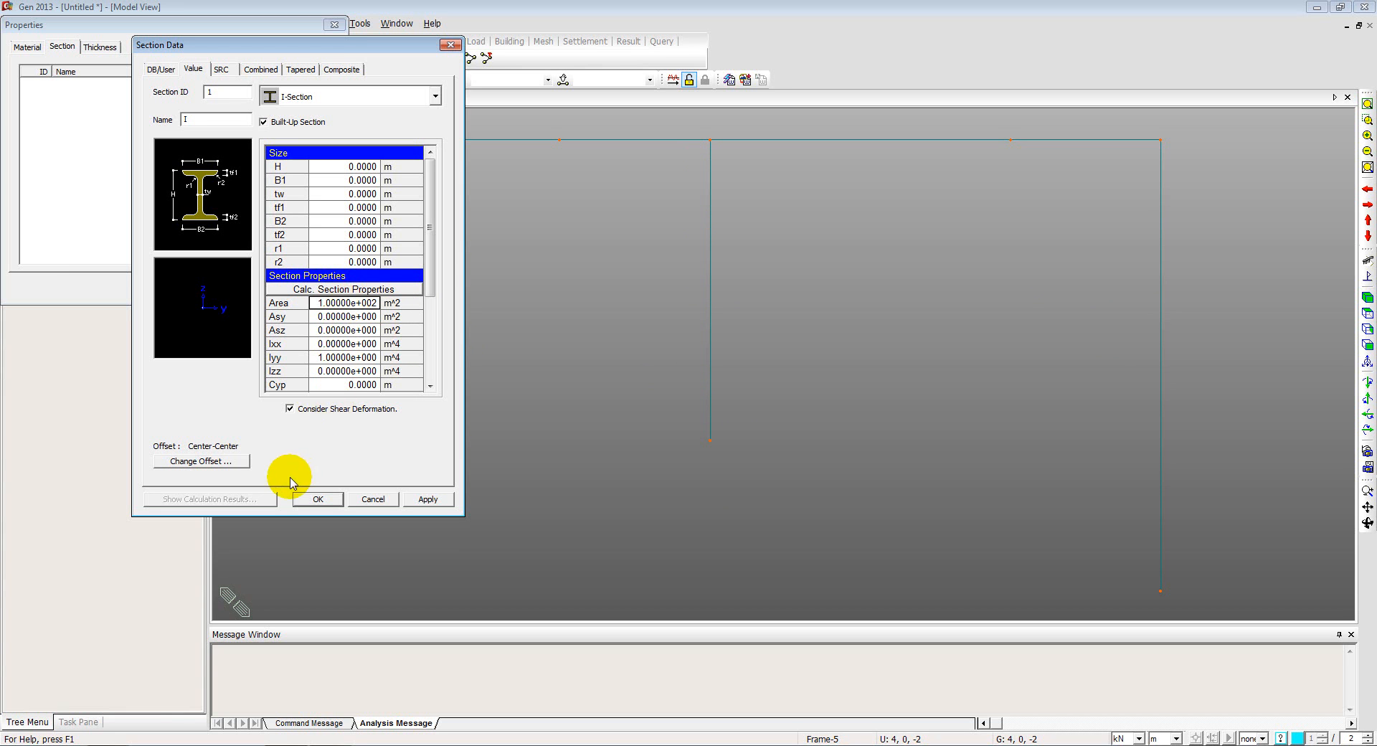
drag(374, 45, 755, 9)
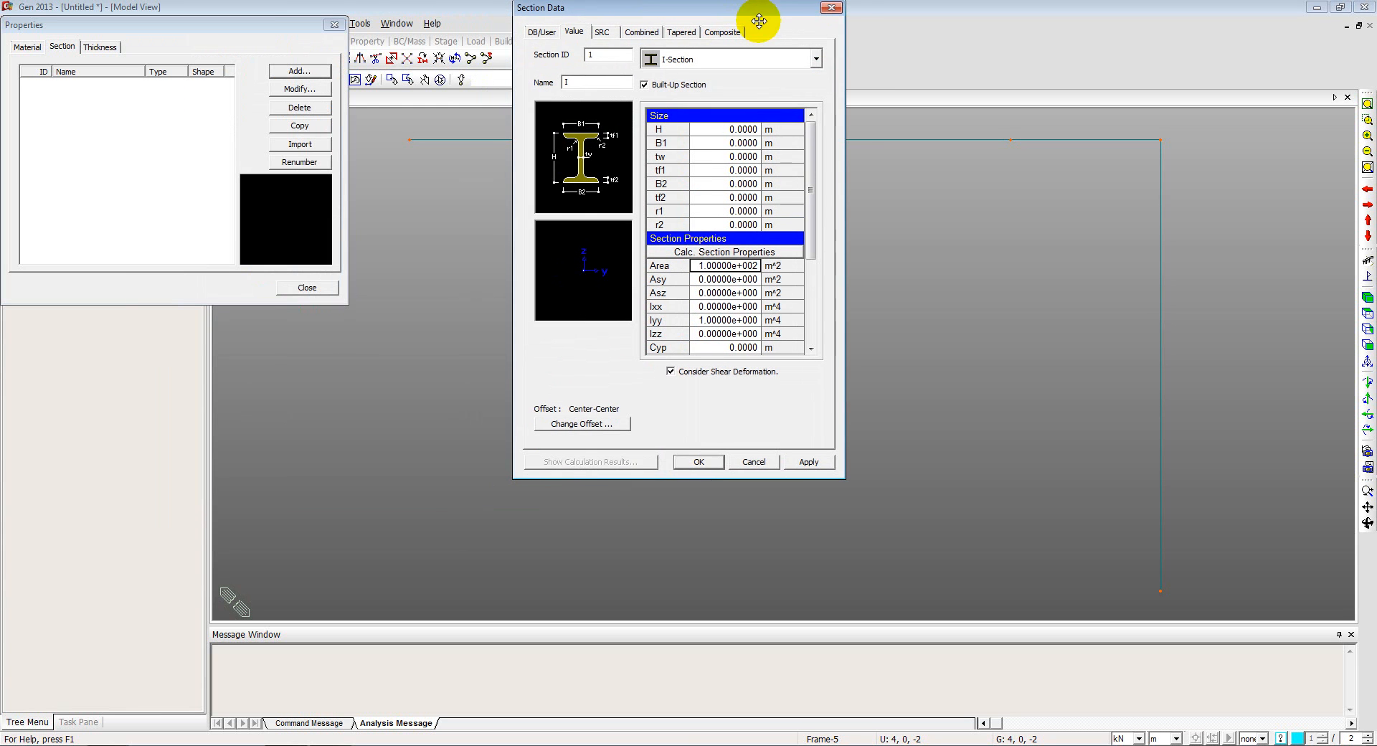
click(807, 463)
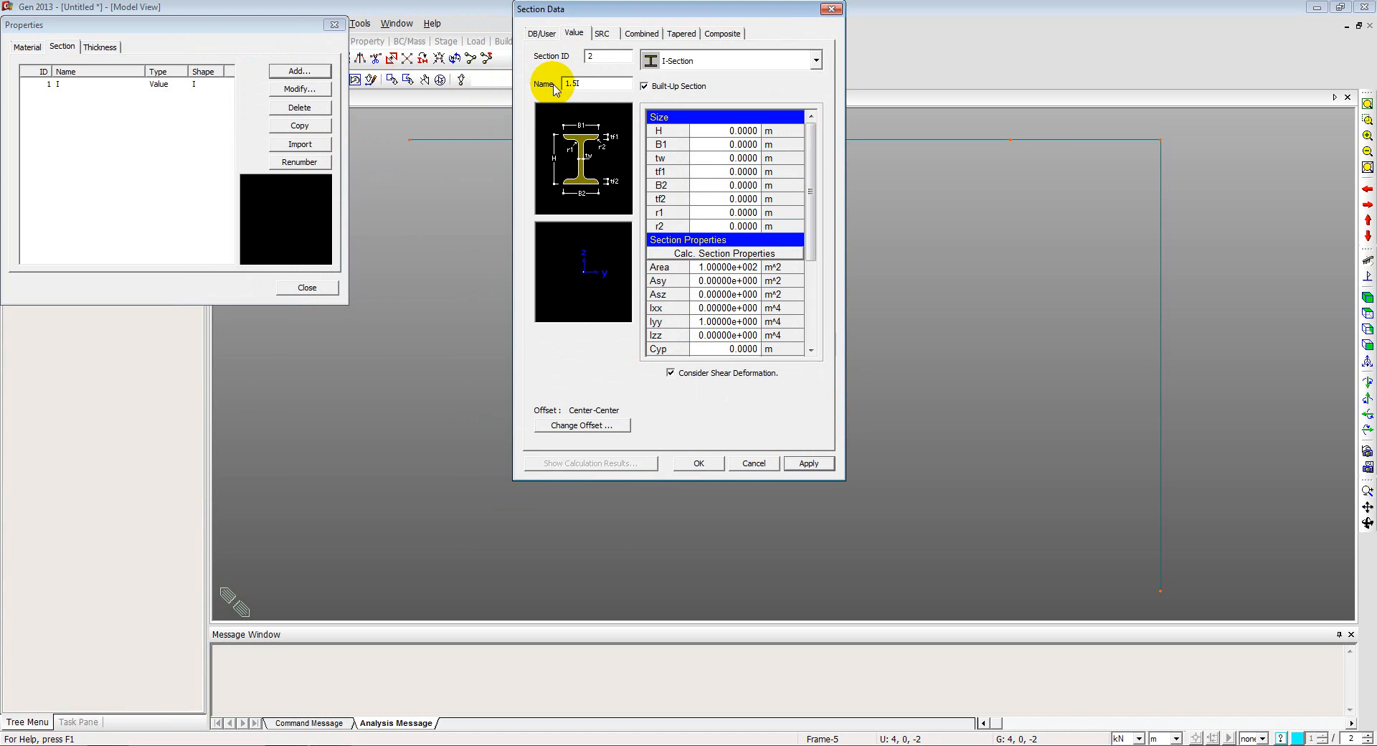
Define the second section as 1.5I with an Iyy of 1.5 m^4, save it and finish editing properties
click(736, 323)
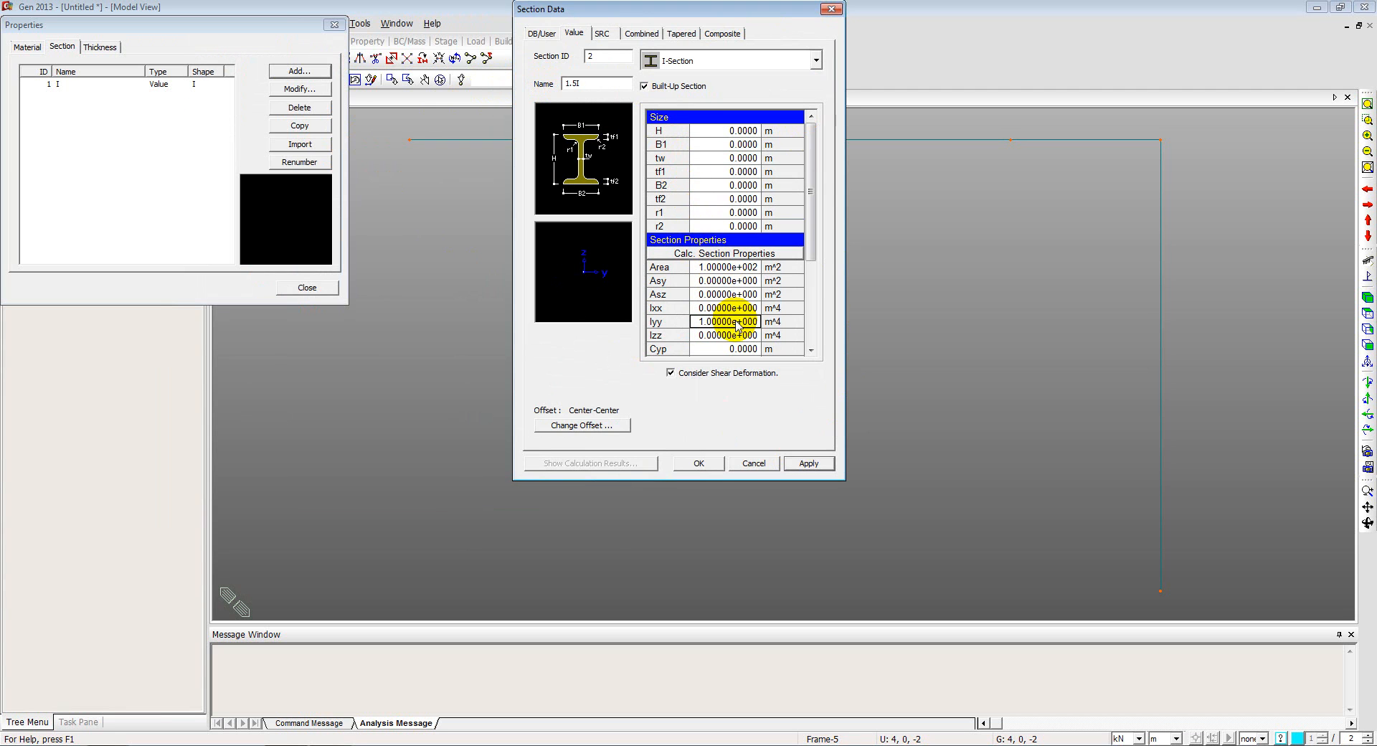
text(1.5)
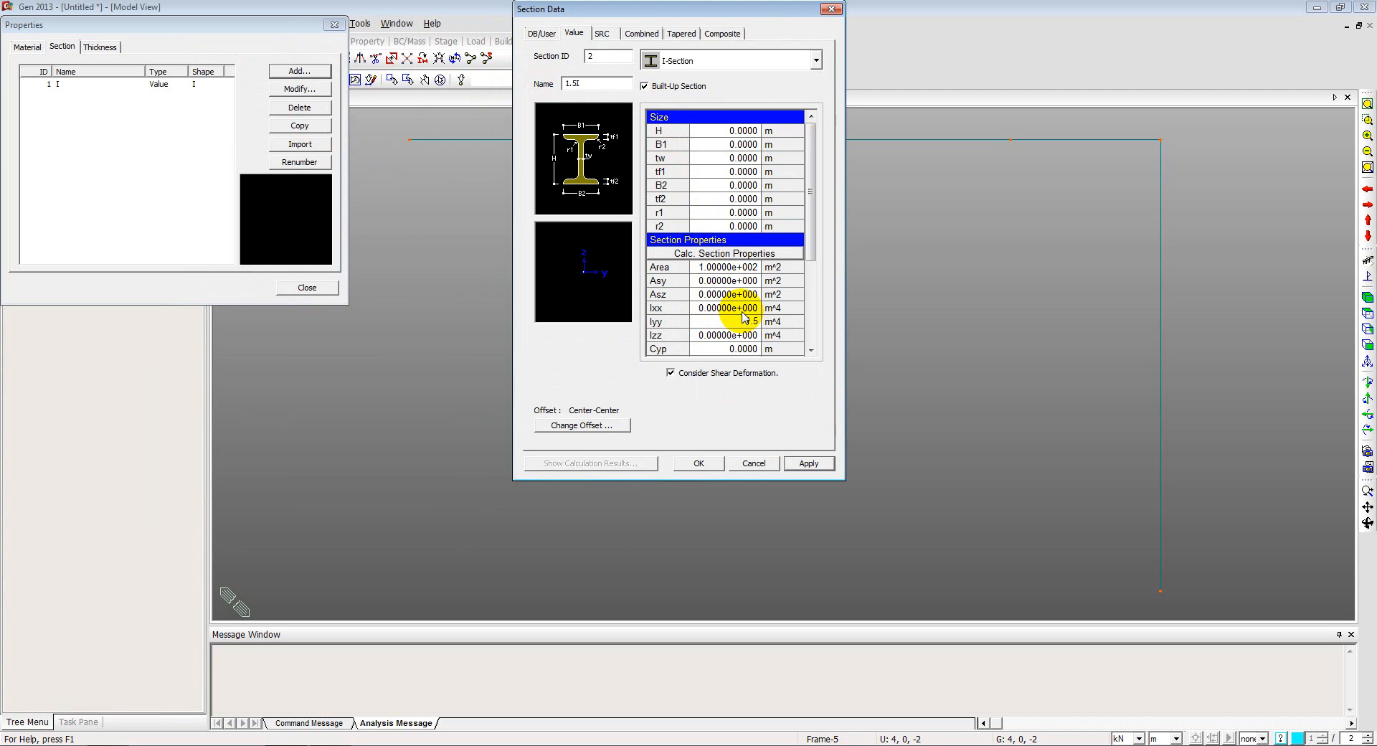
click(744, 334)
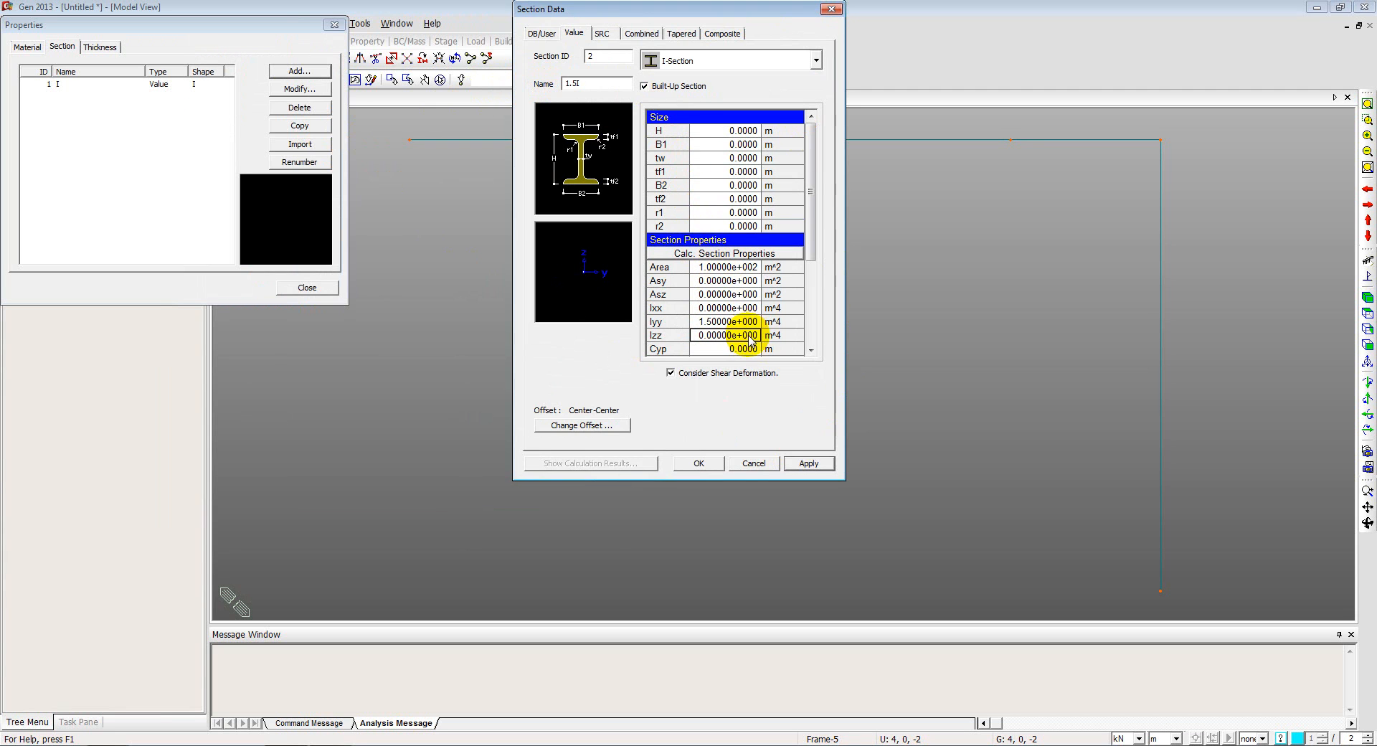
click(692, 462)
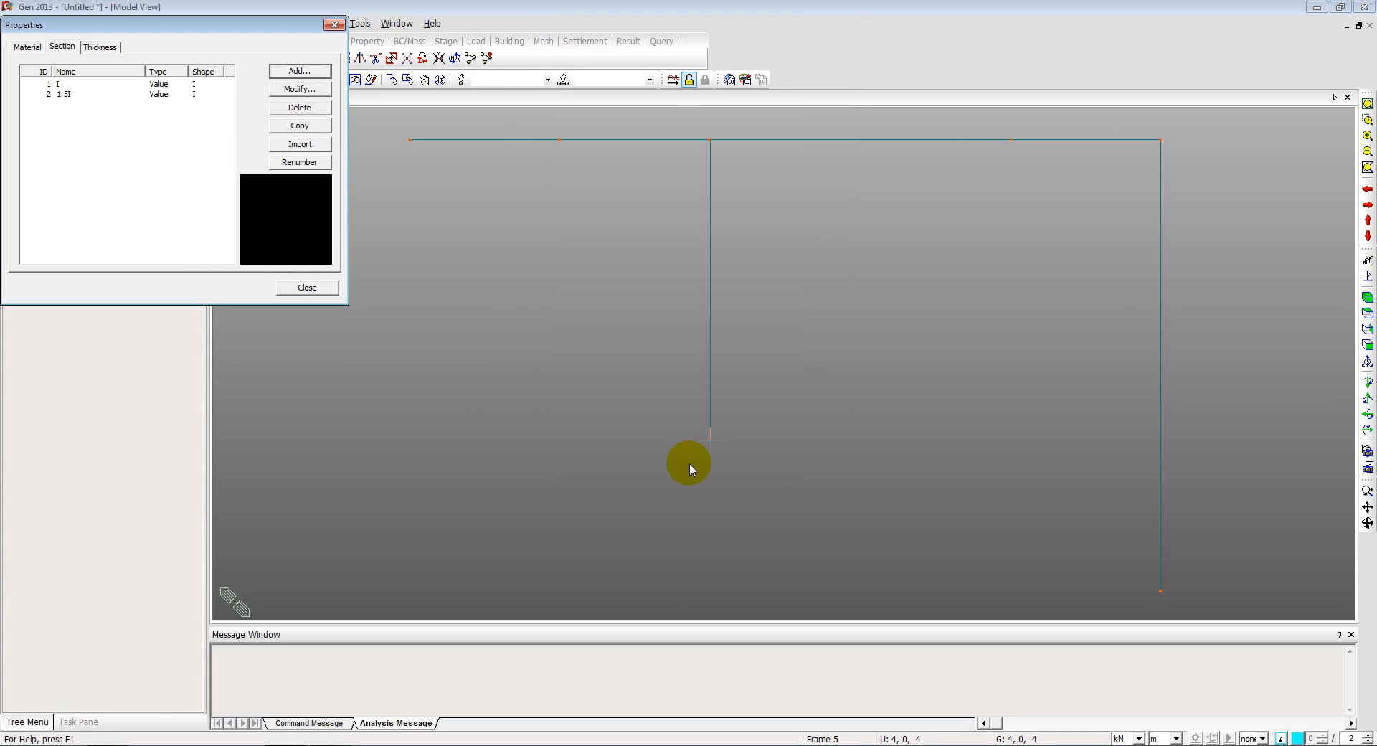
click(306, 287)
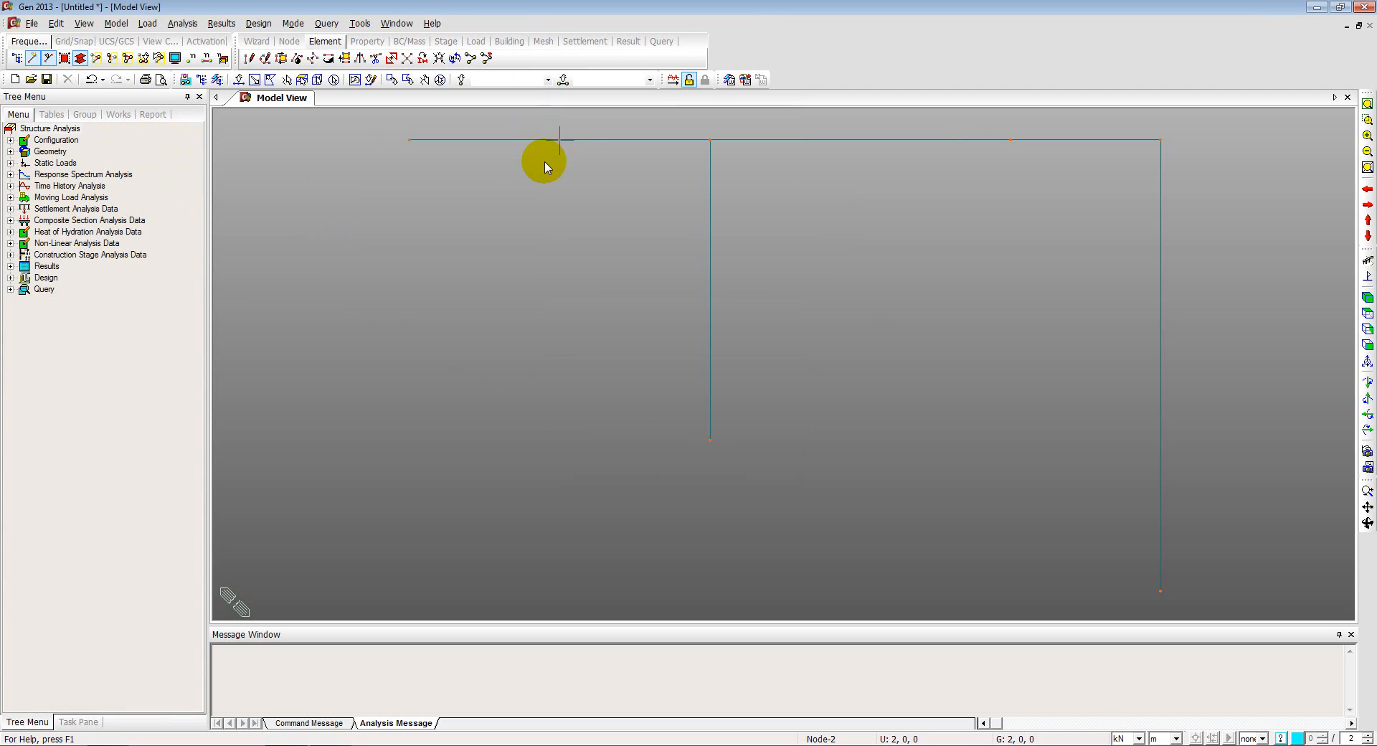
Check which elements use section I by selecting them from the model's works list, and clear the selection
mouse_move(545, 167)
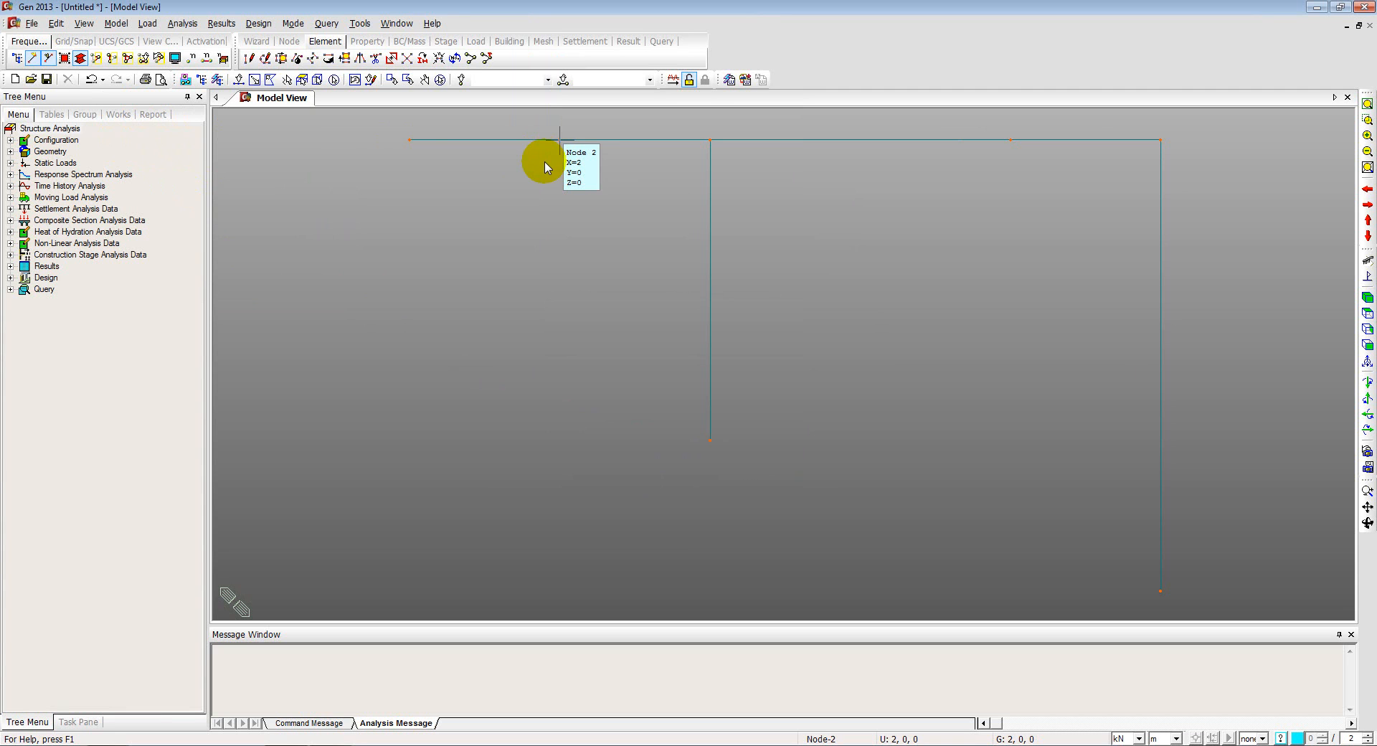
click(120, 115)
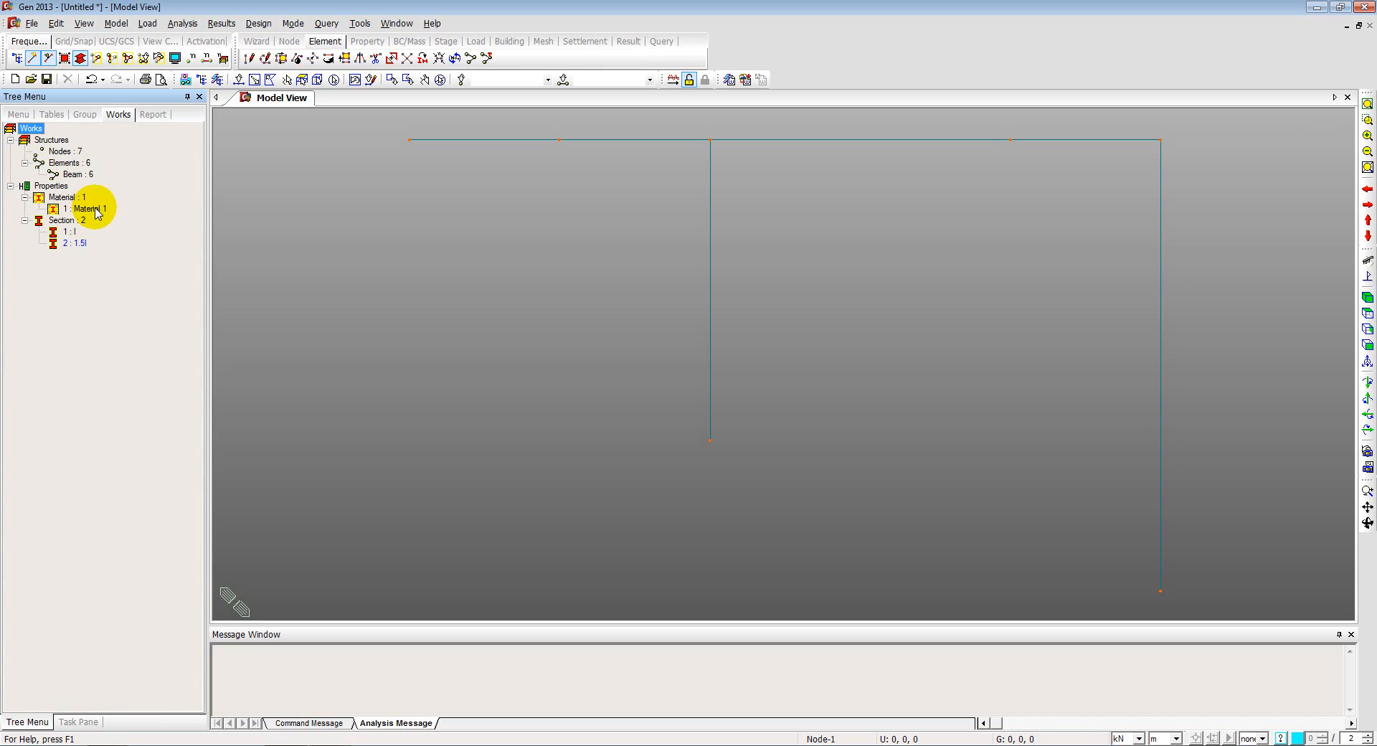
click(71, 233)
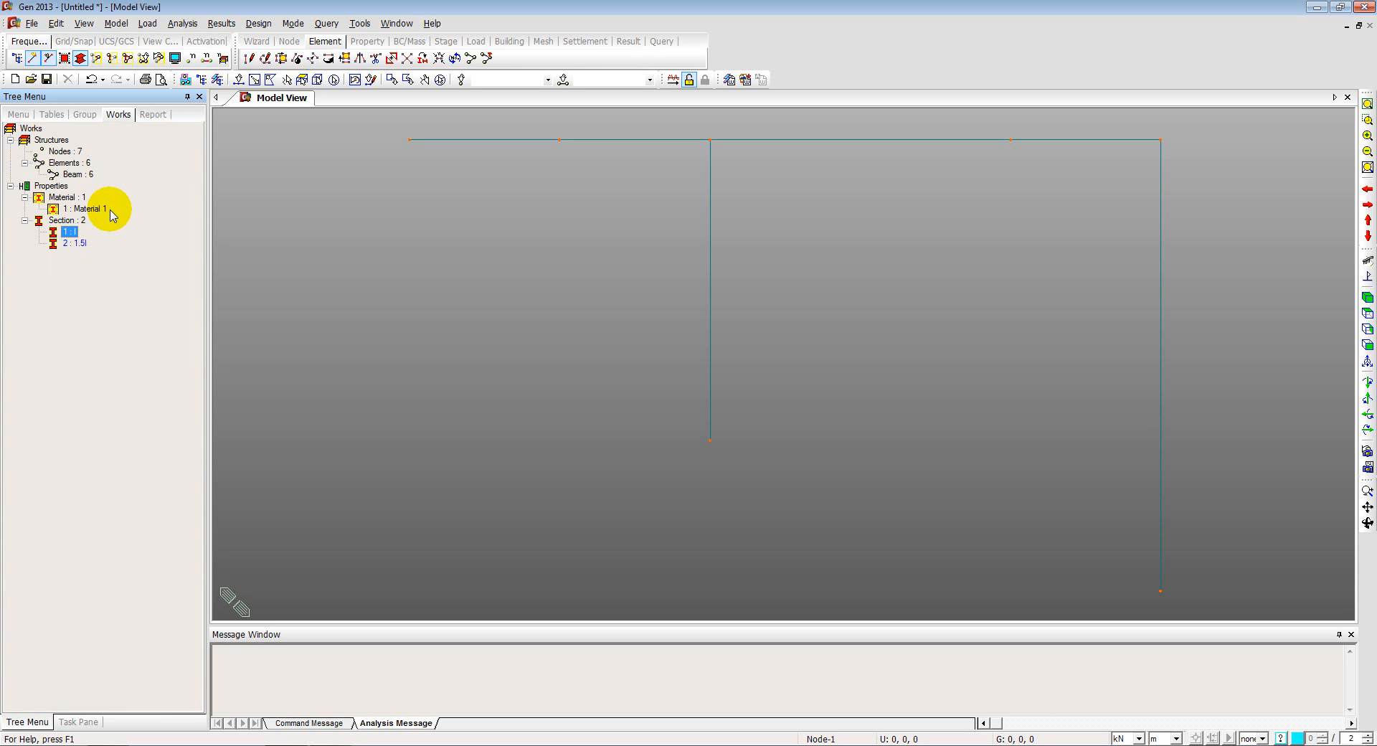
click(73, 243)
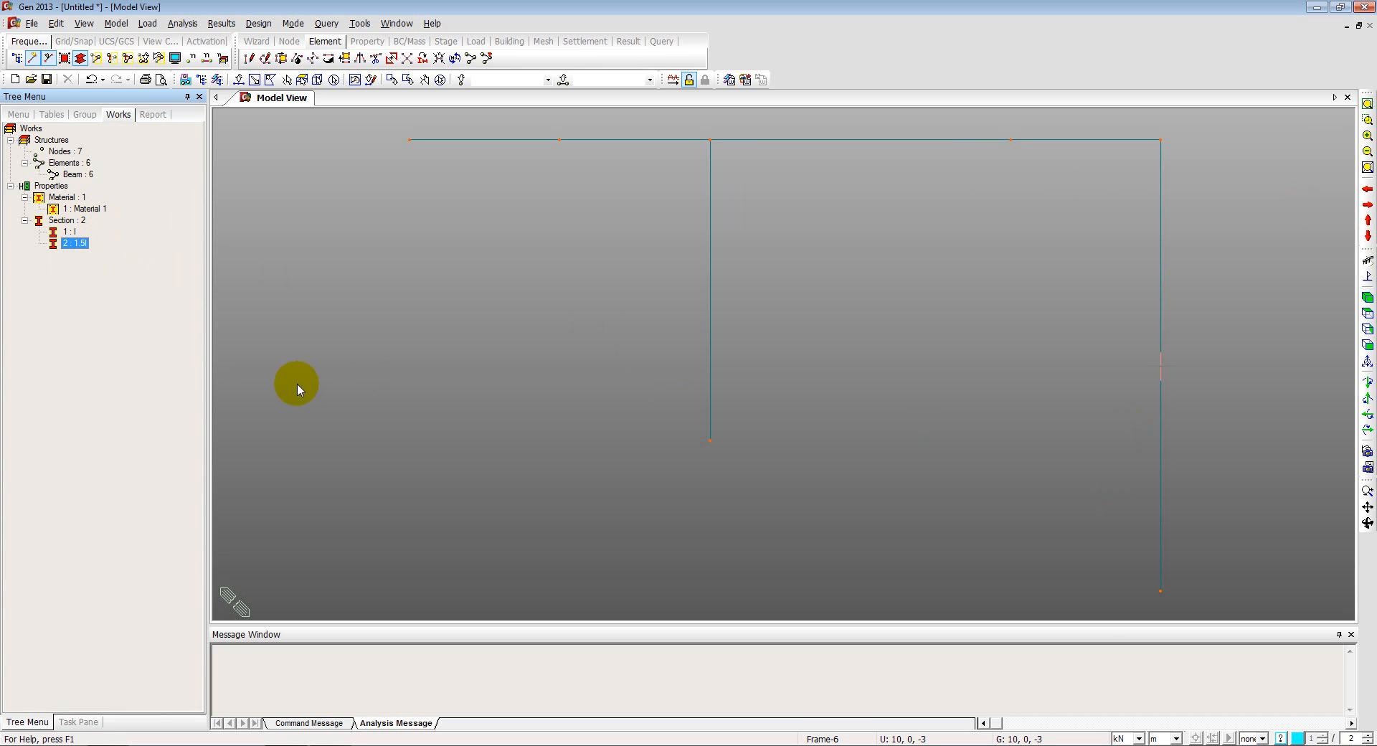
click(69, 231)
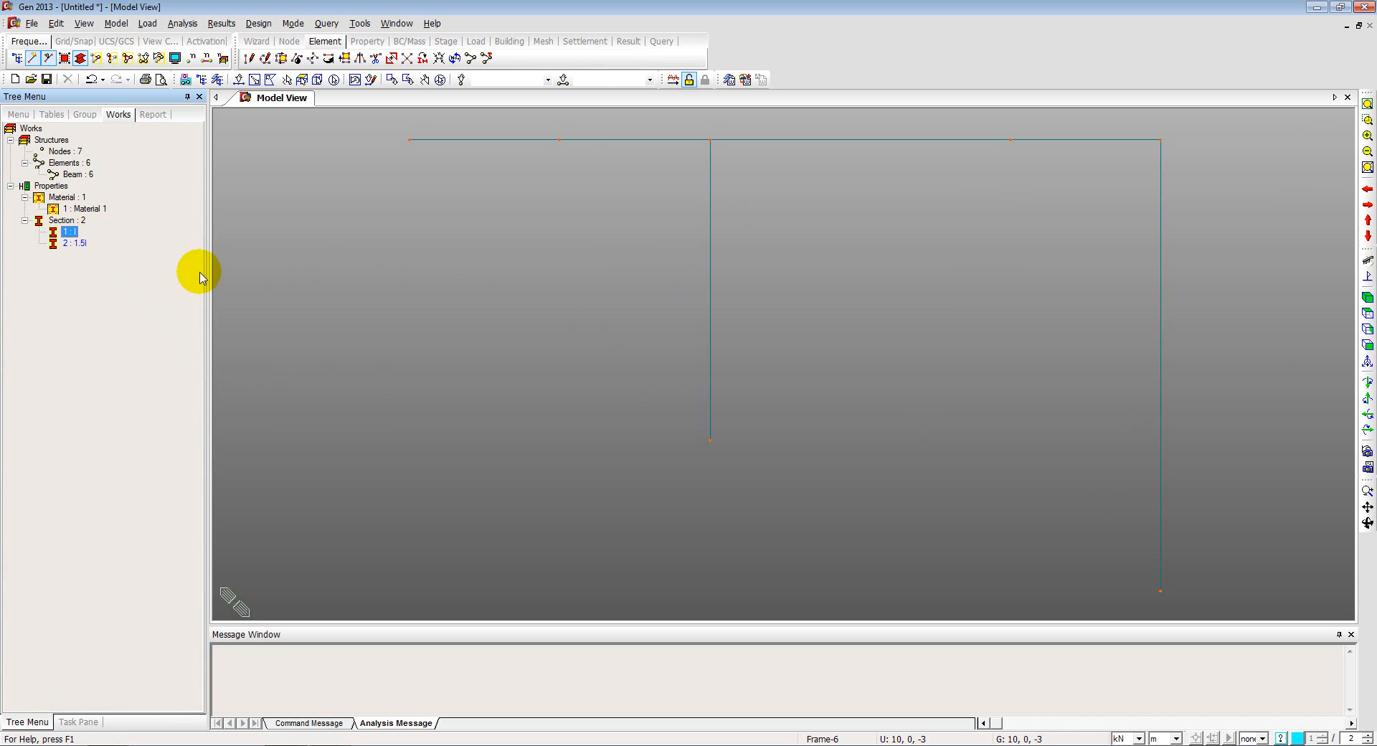
double_click(71, 234)
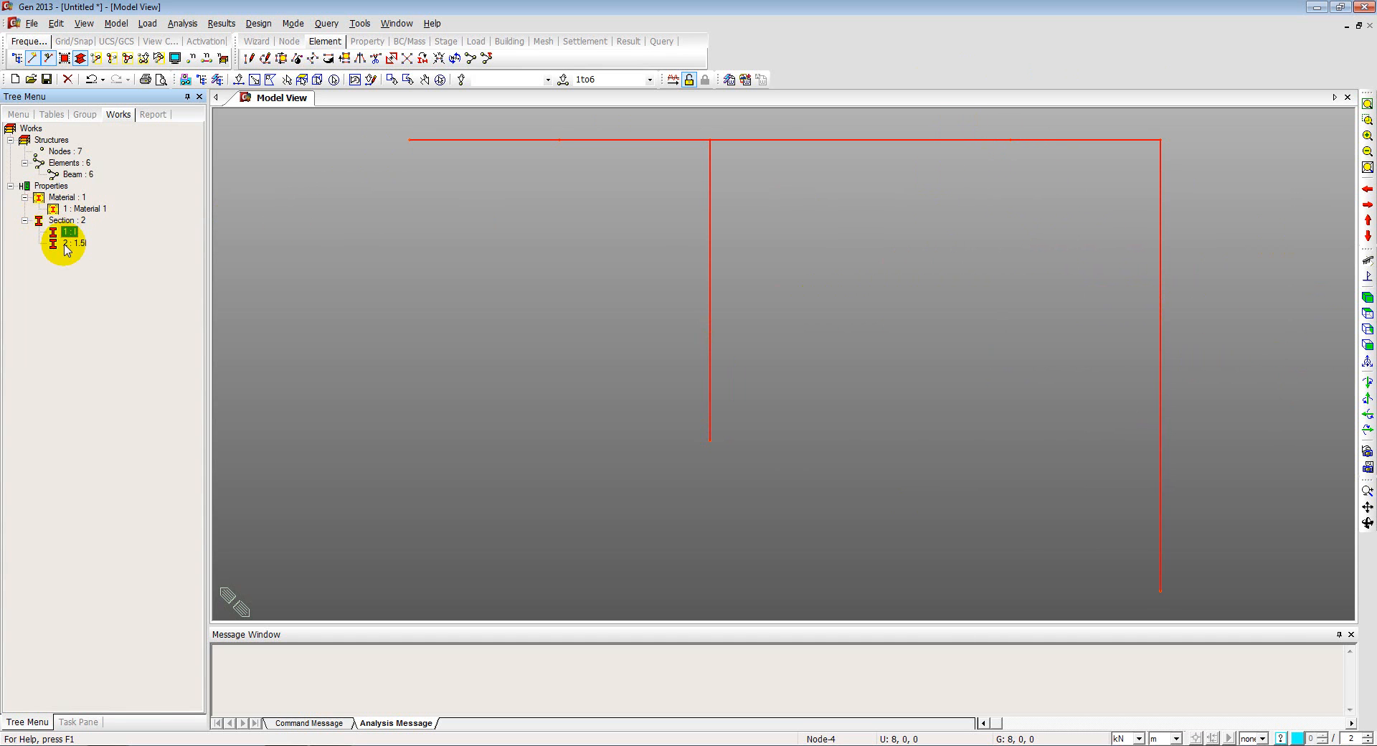
click(439, 79)
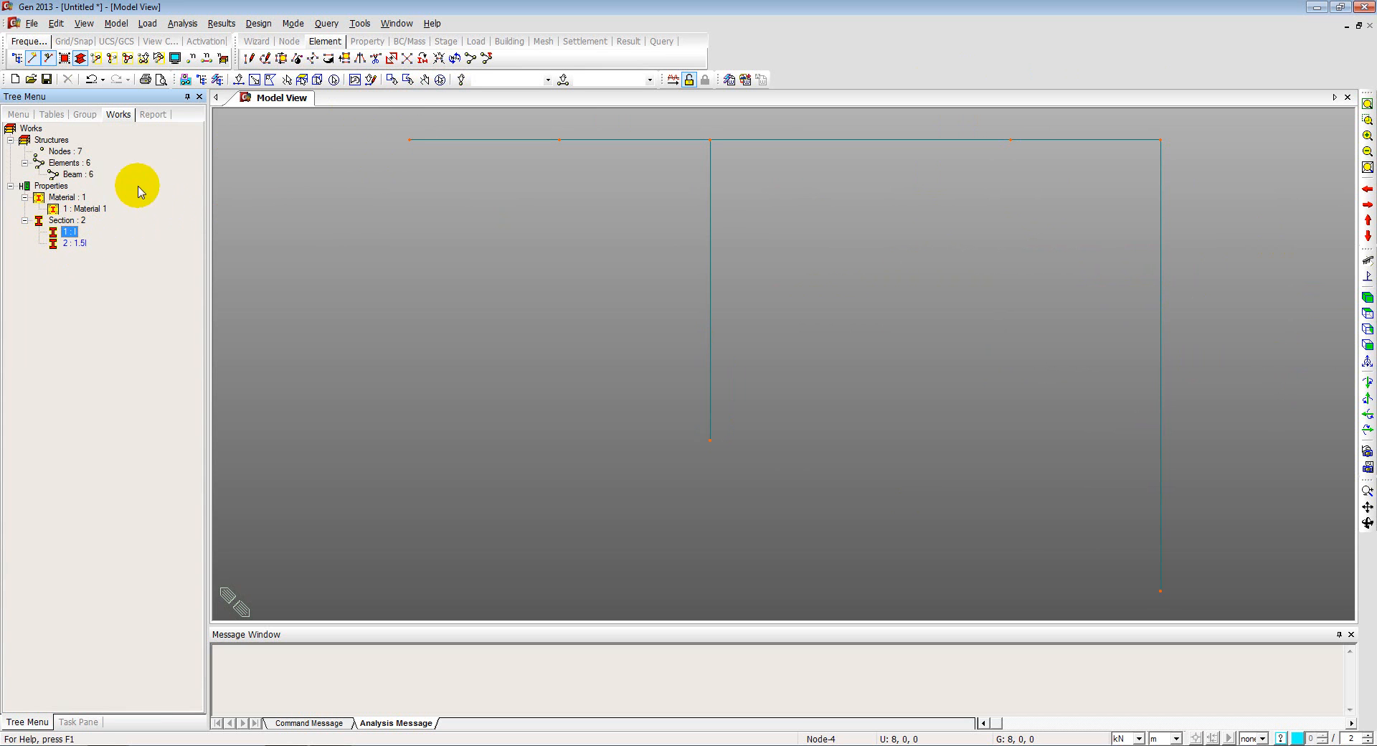
Assign section 1.5I to both elements of the beam's right-hand span and to the outer right column
click(237, 79)
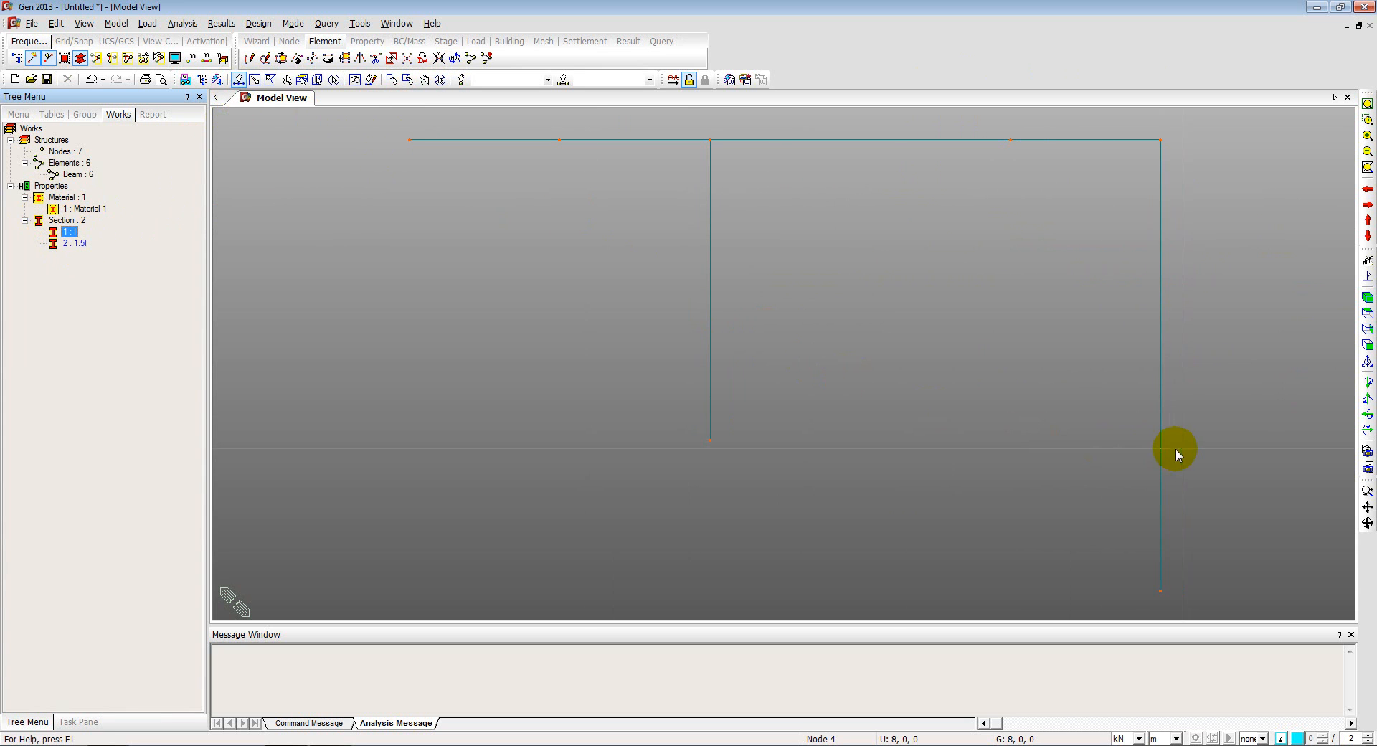
click(1160, 415)
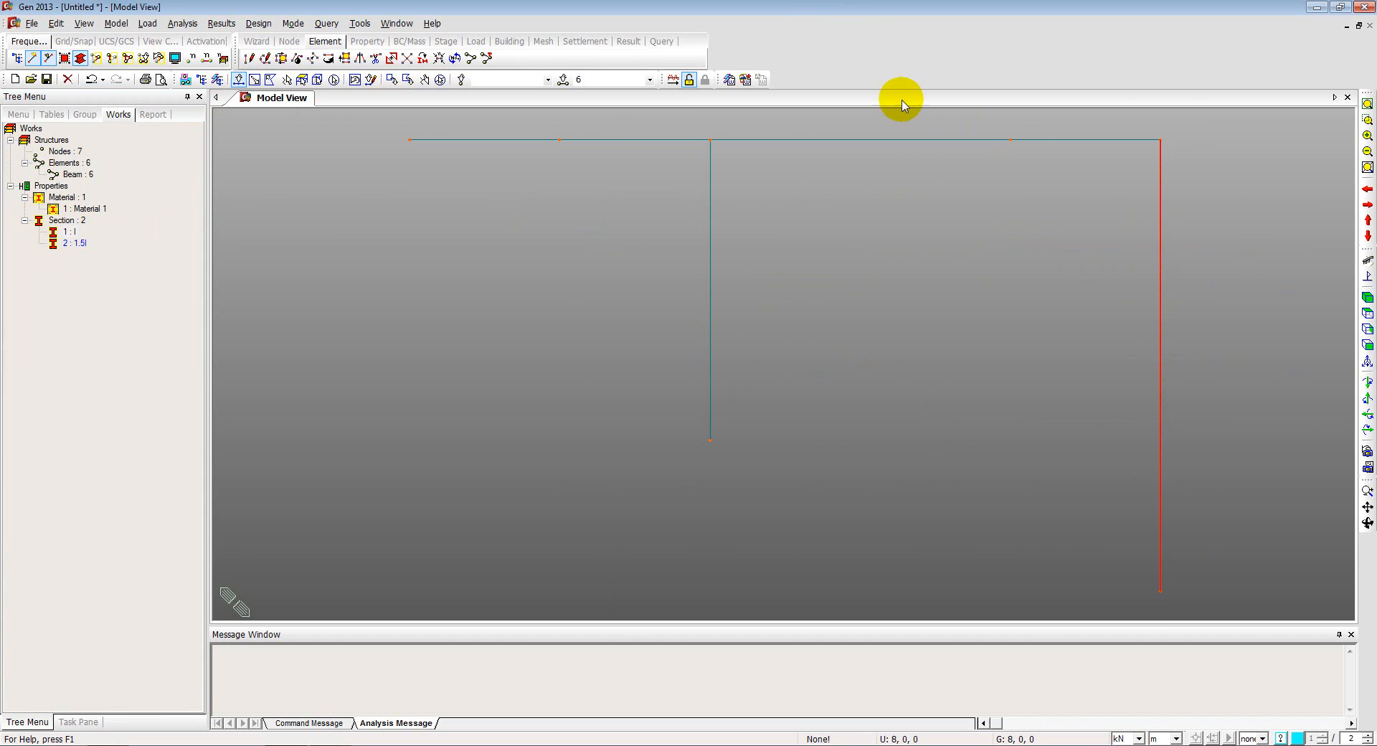
click(979, 140)
click(1030, 140)
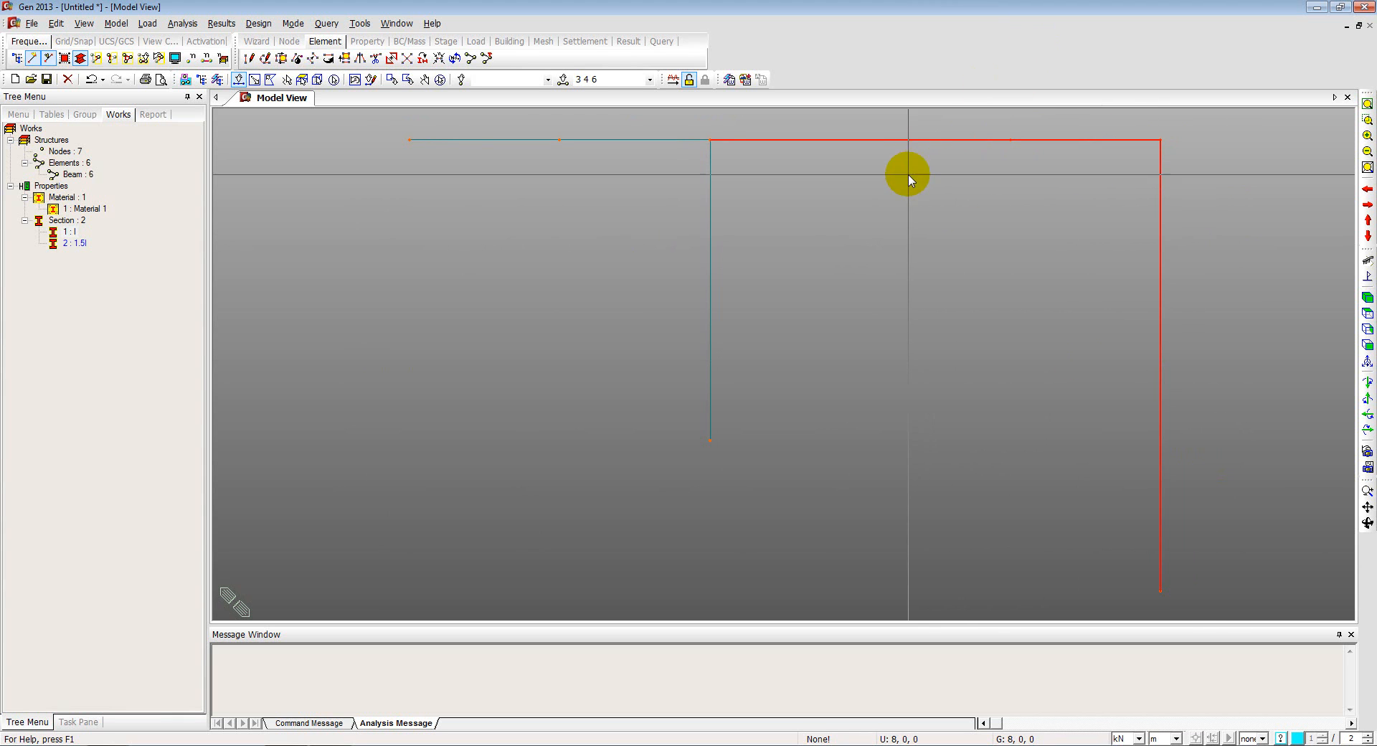
drag(75, 245, 326, 248)
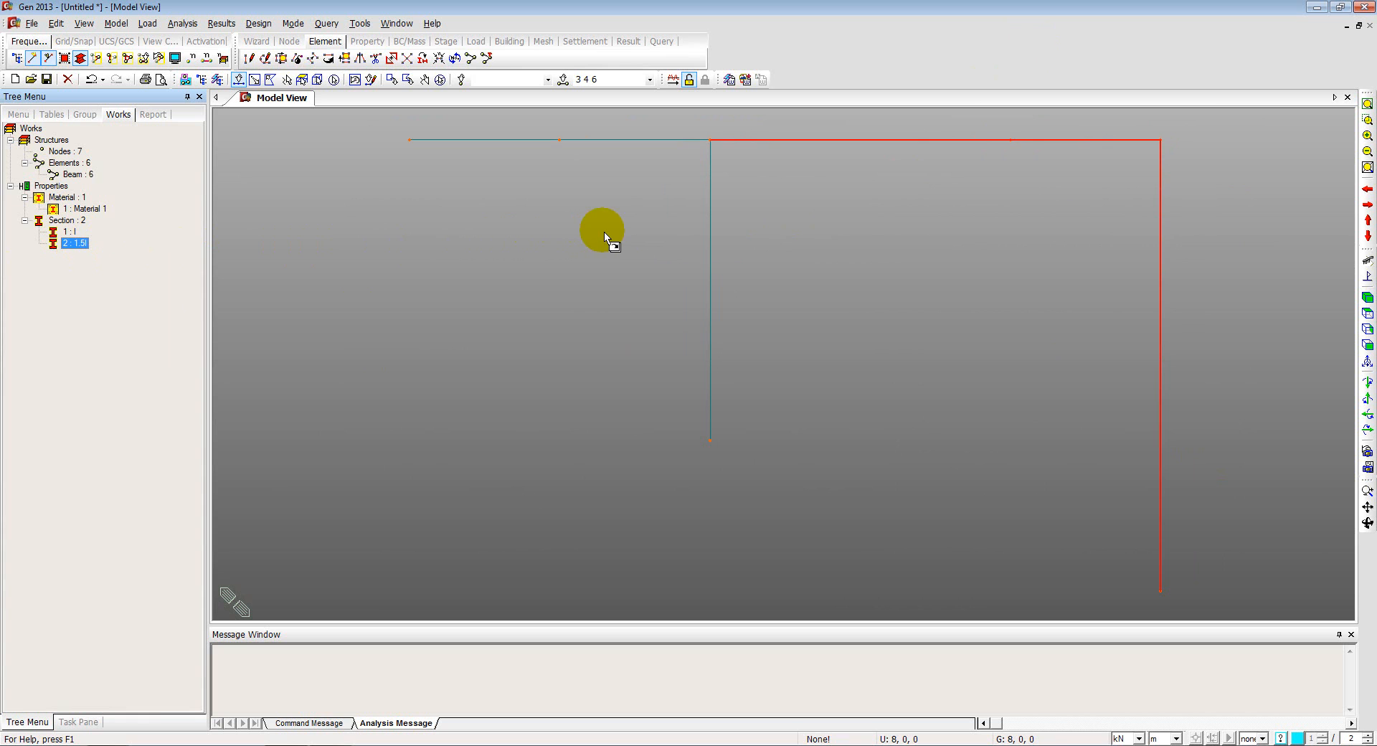
drag(603, 231, 604, 231)
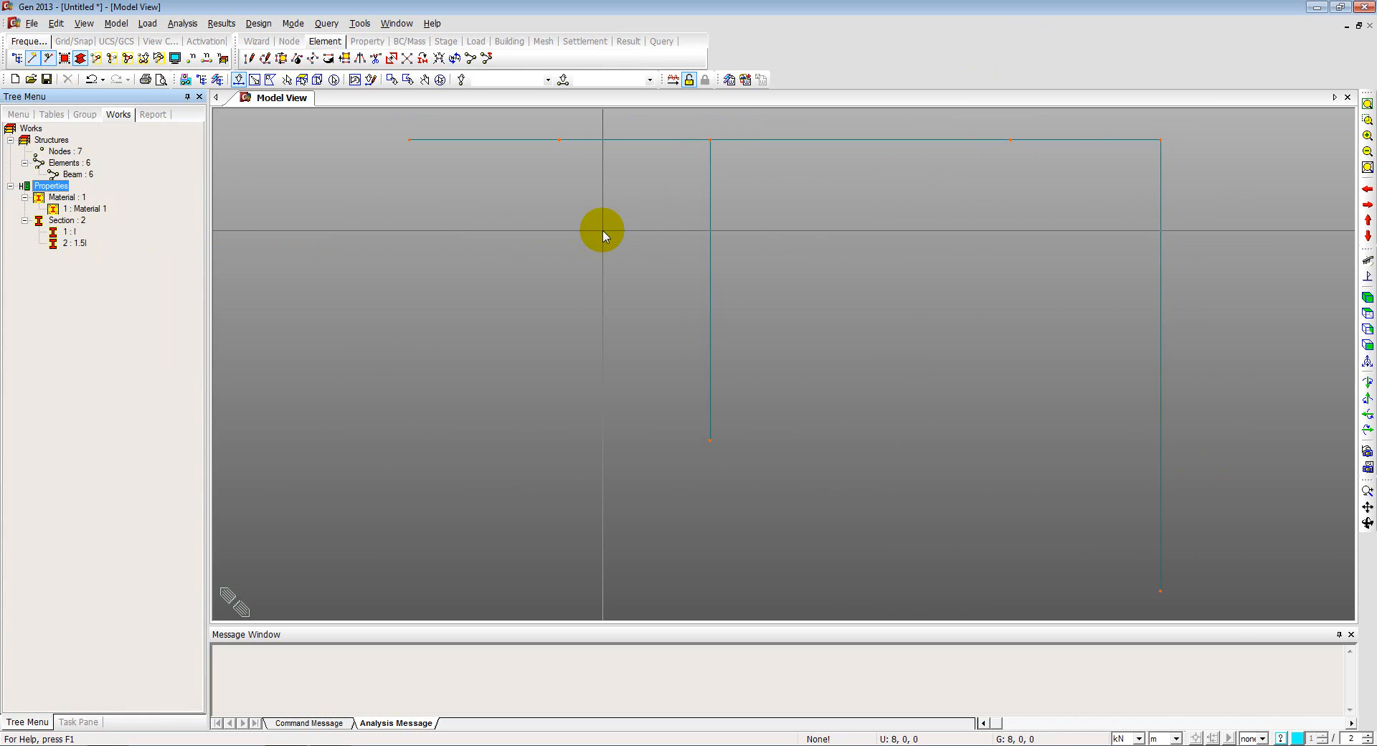
Check which elements use sections 1.5I and I by selecting them from the works list, and clear the selection
click(75, 243)
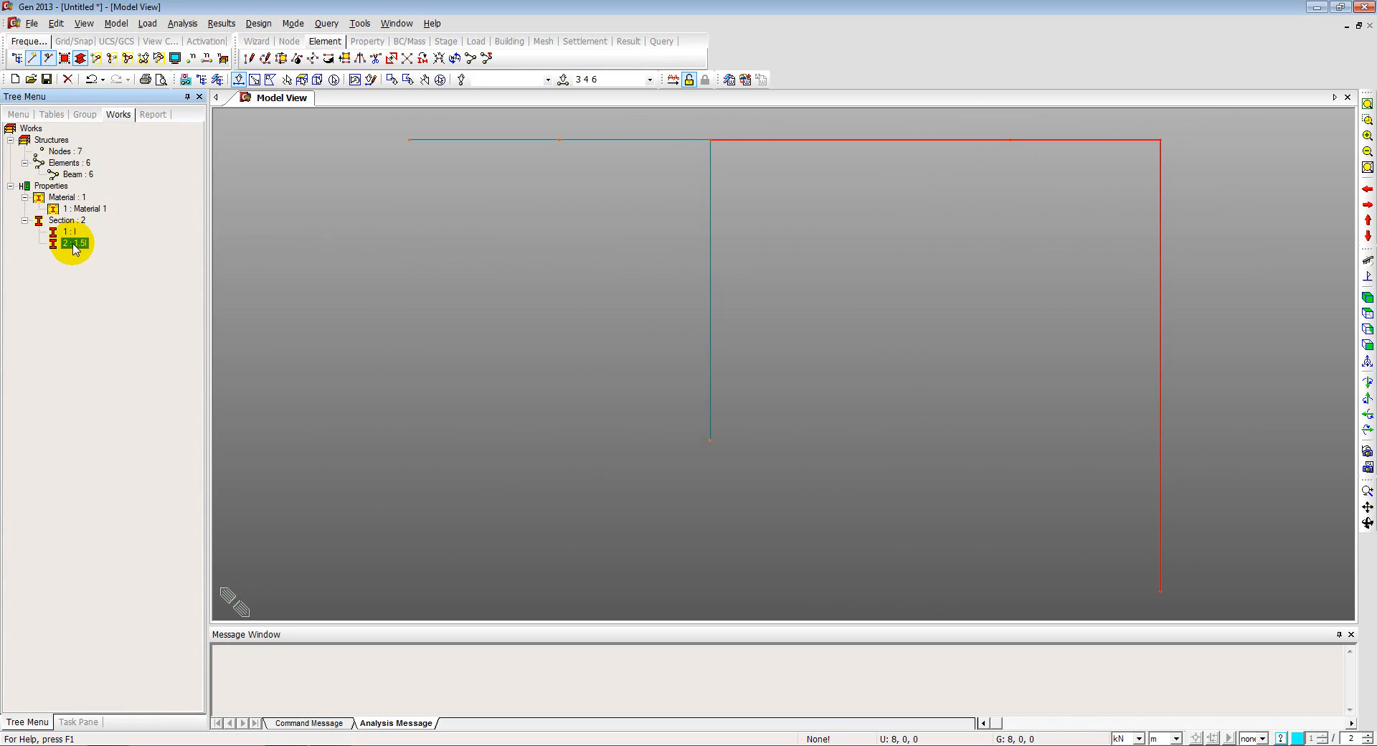
click(69, 232)
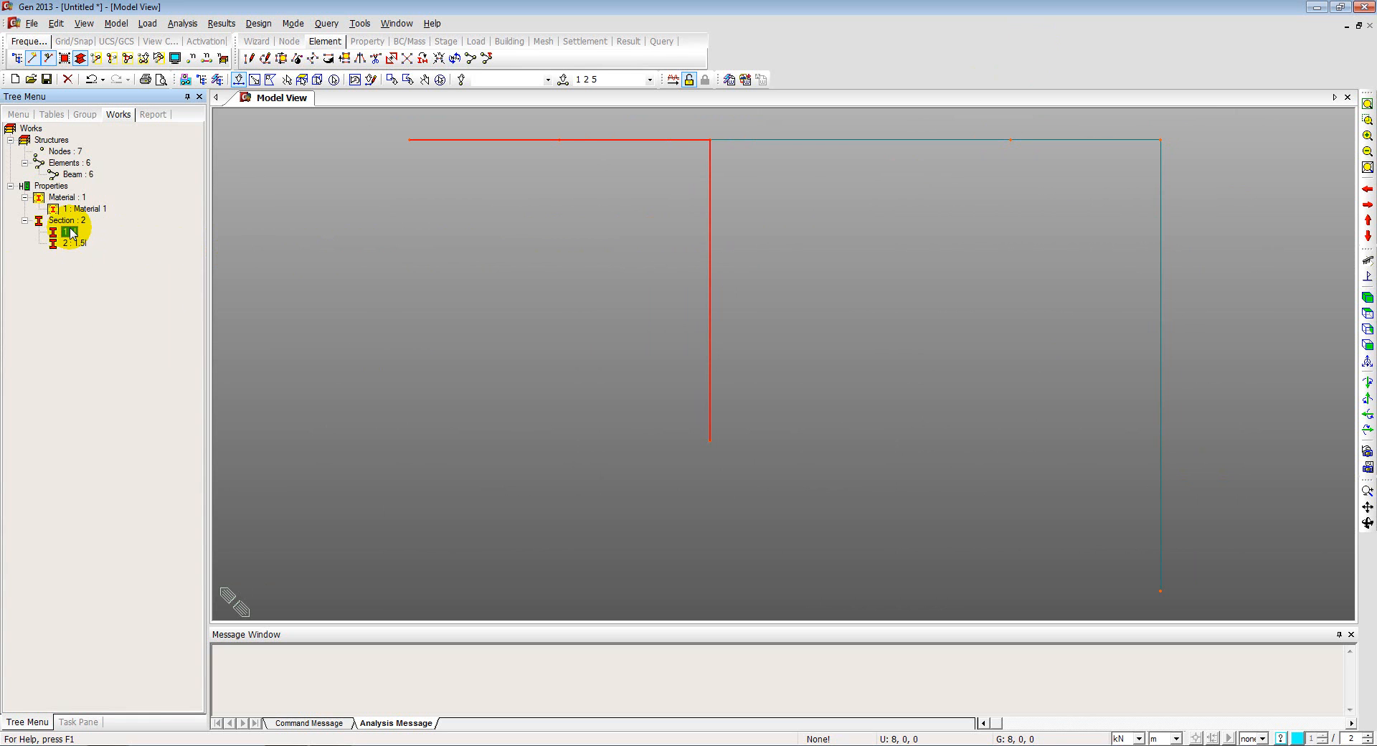
click(439, 79)
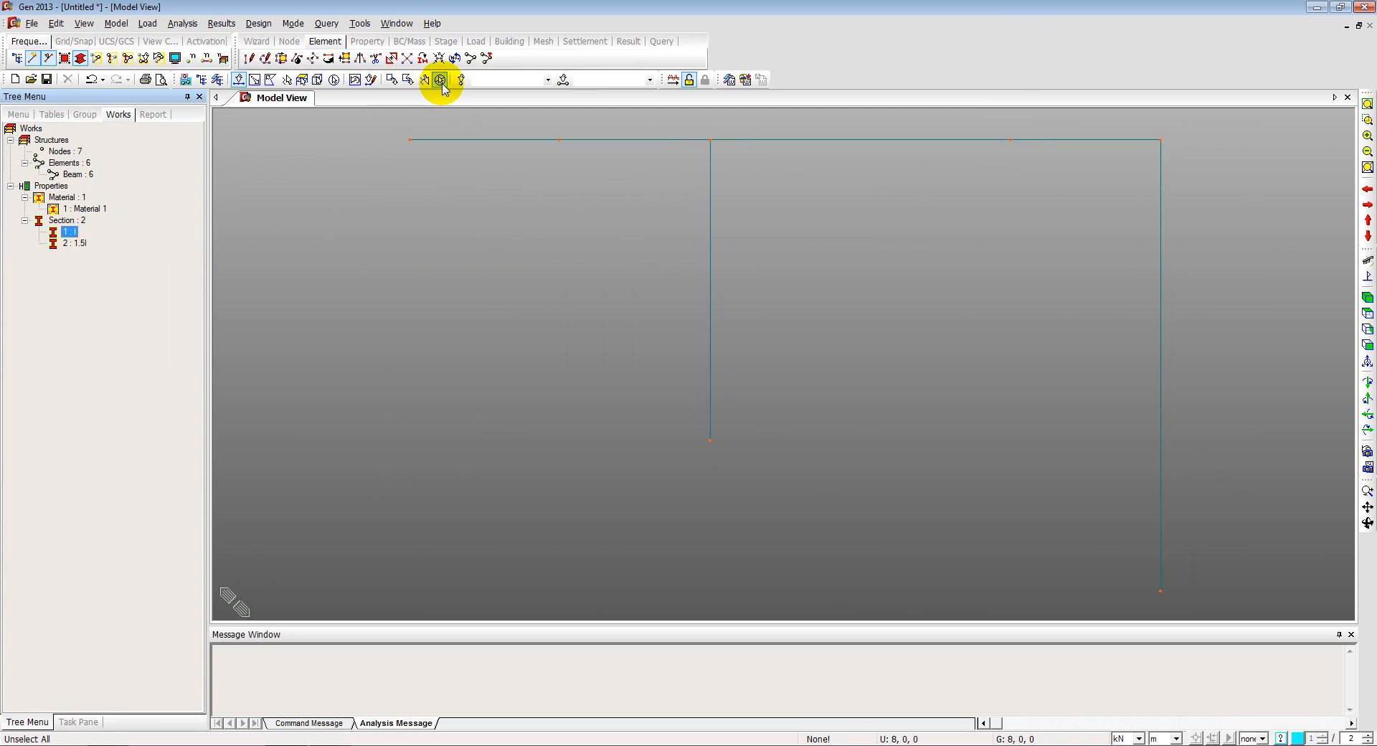
Display the property name labels on the frame members to check the section assignments
click(175, 58)
click(684, 230)
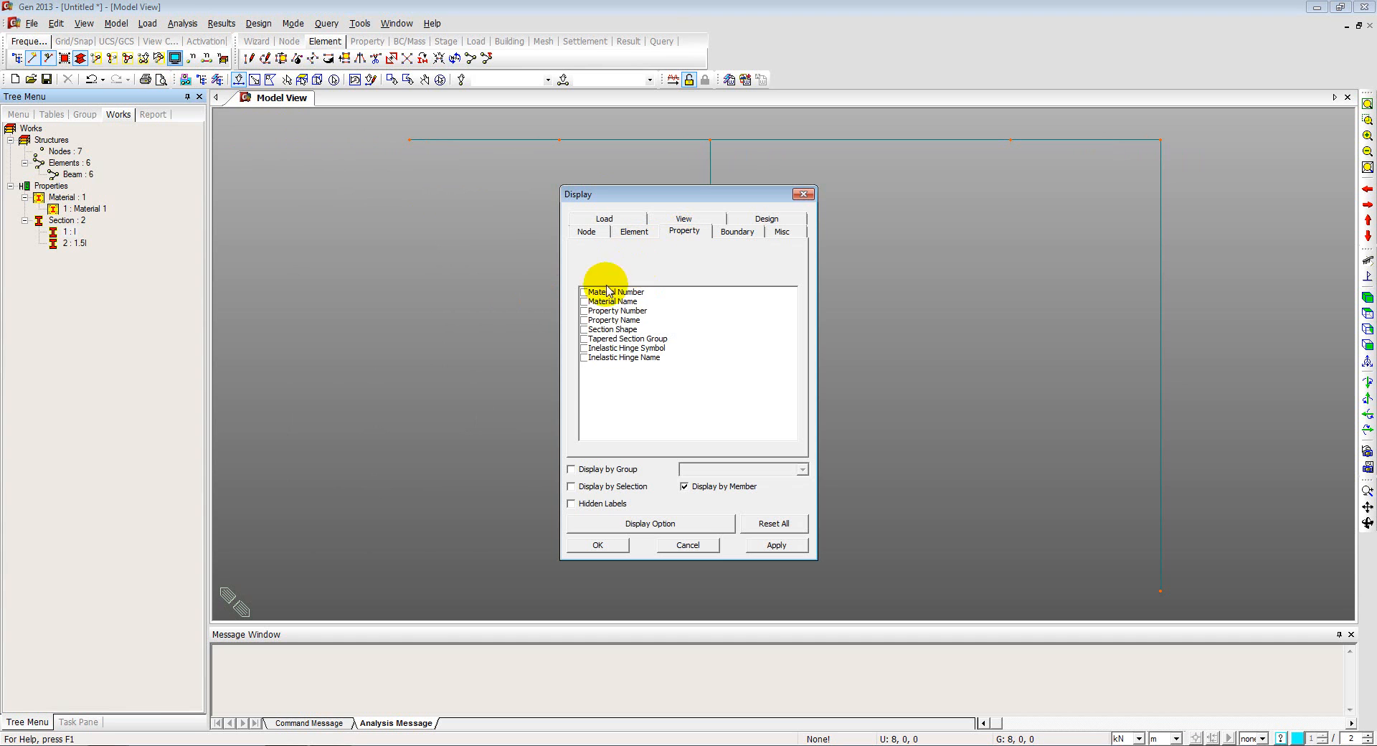
click(584, 302)
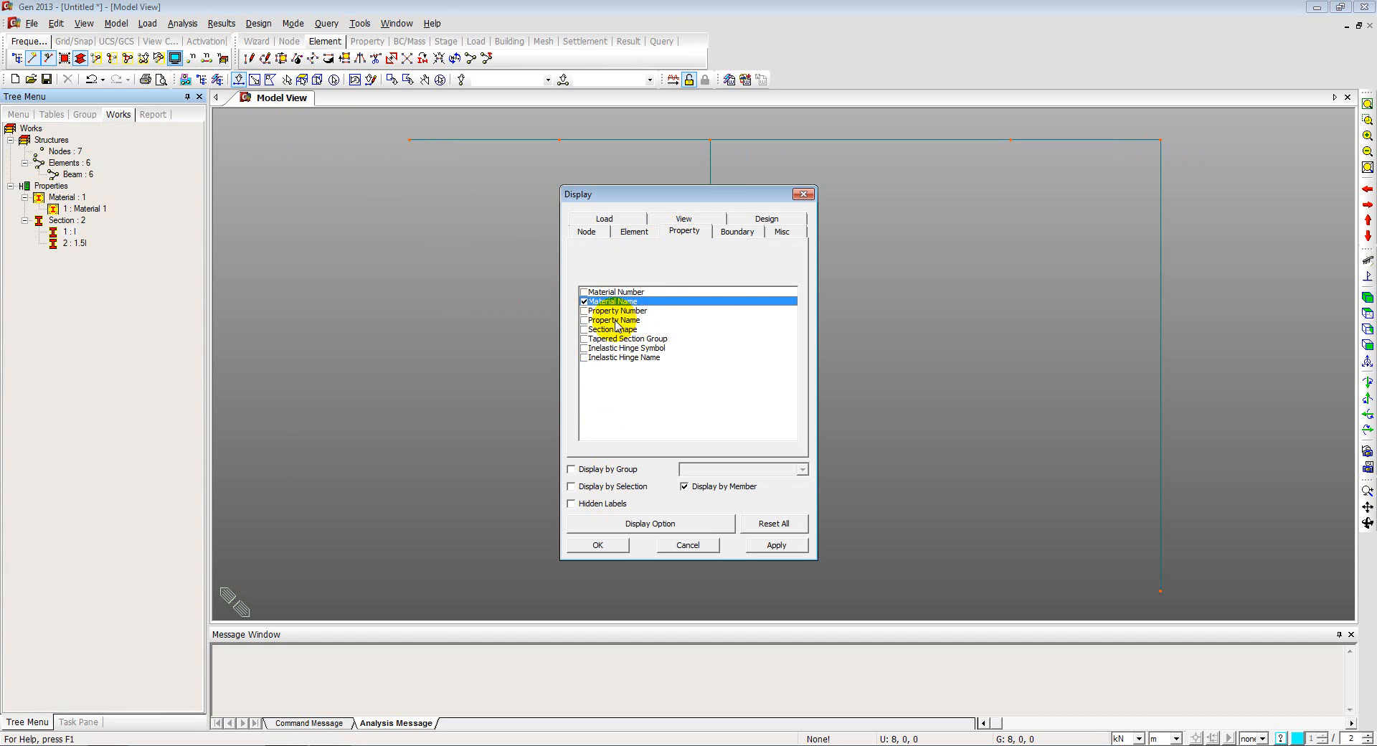
click(584, 301)
click(583, 320)
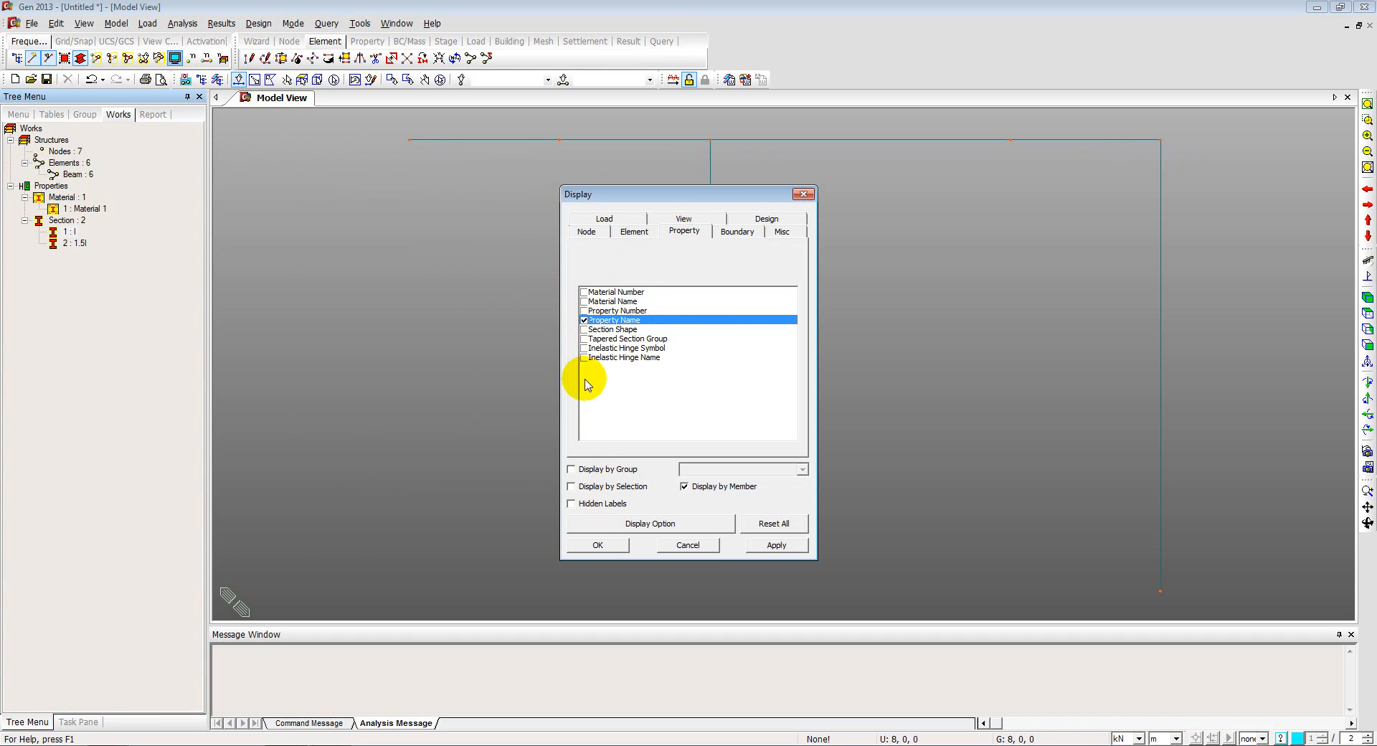
click(595, 545)
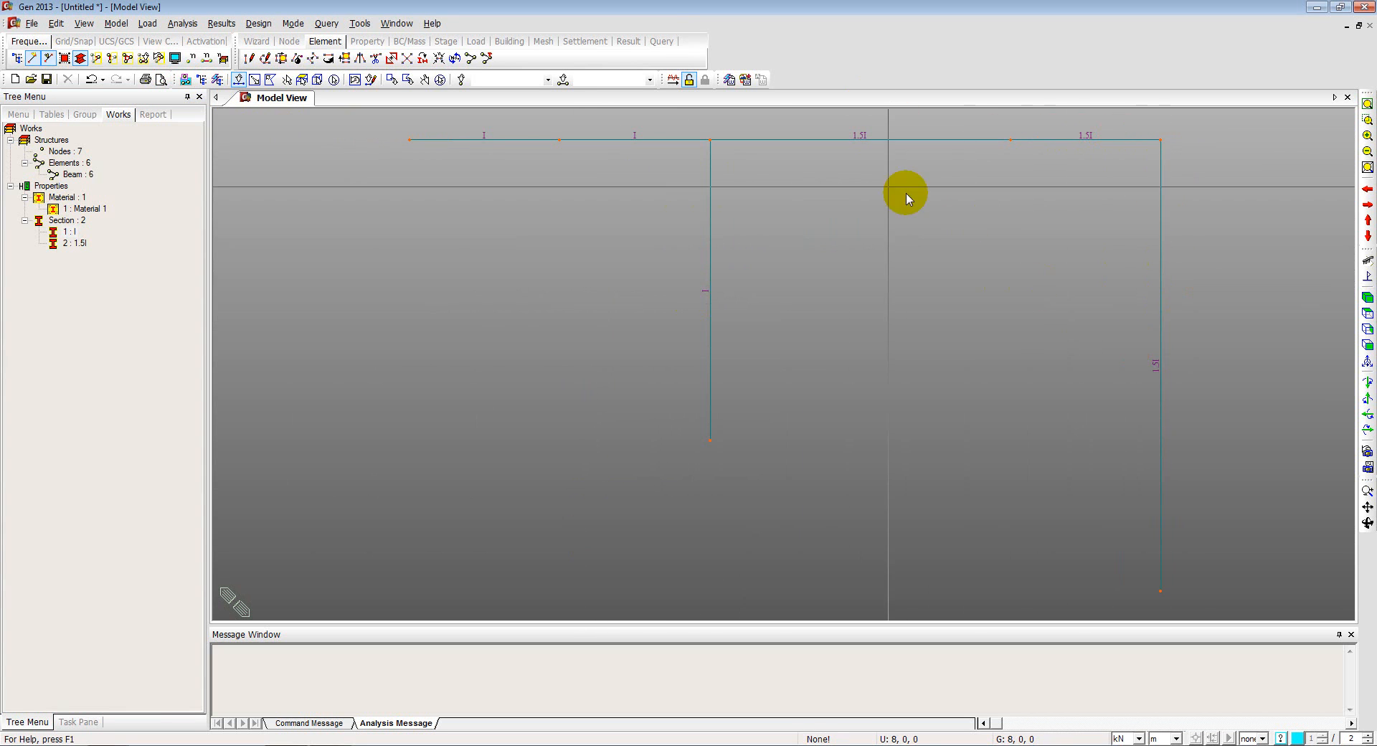
Turn off the display of property name labels on the frame members
click(174, 58)
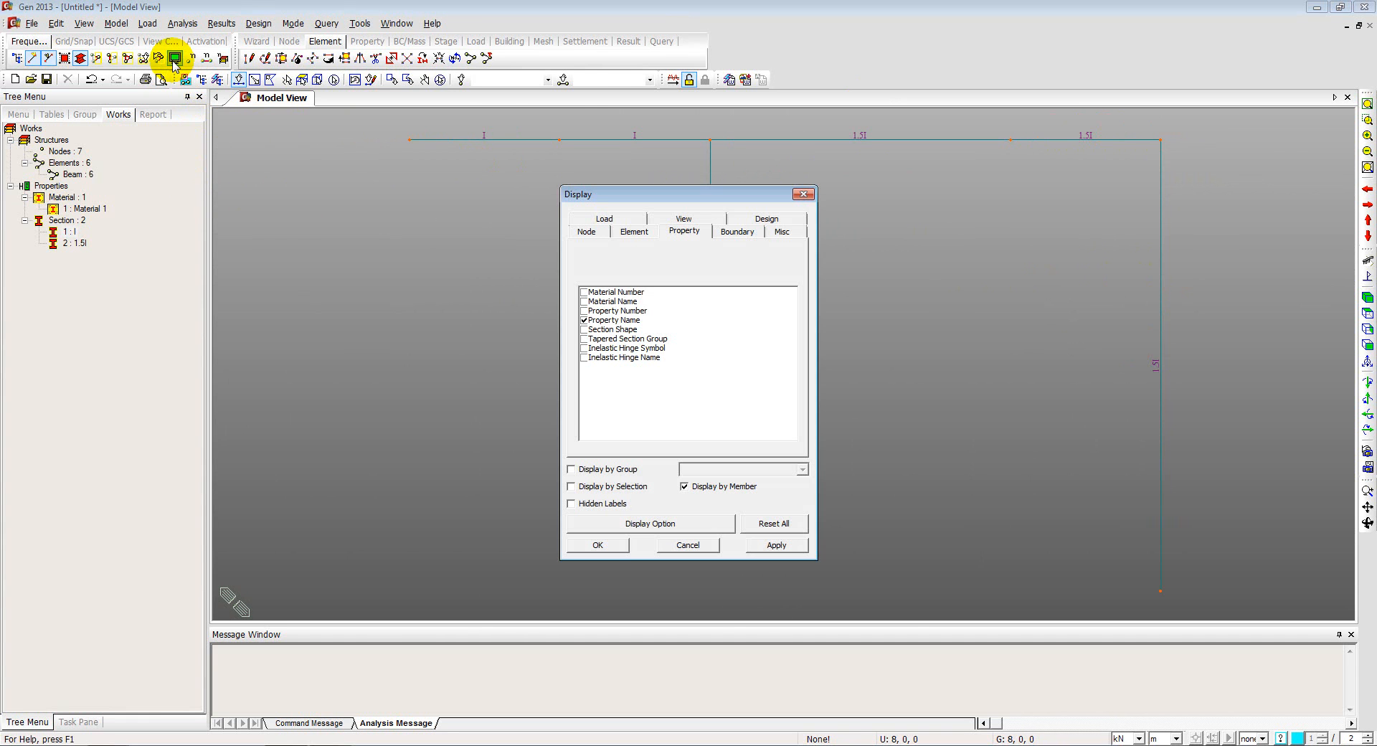
click(585, 320)
click(597, 545)
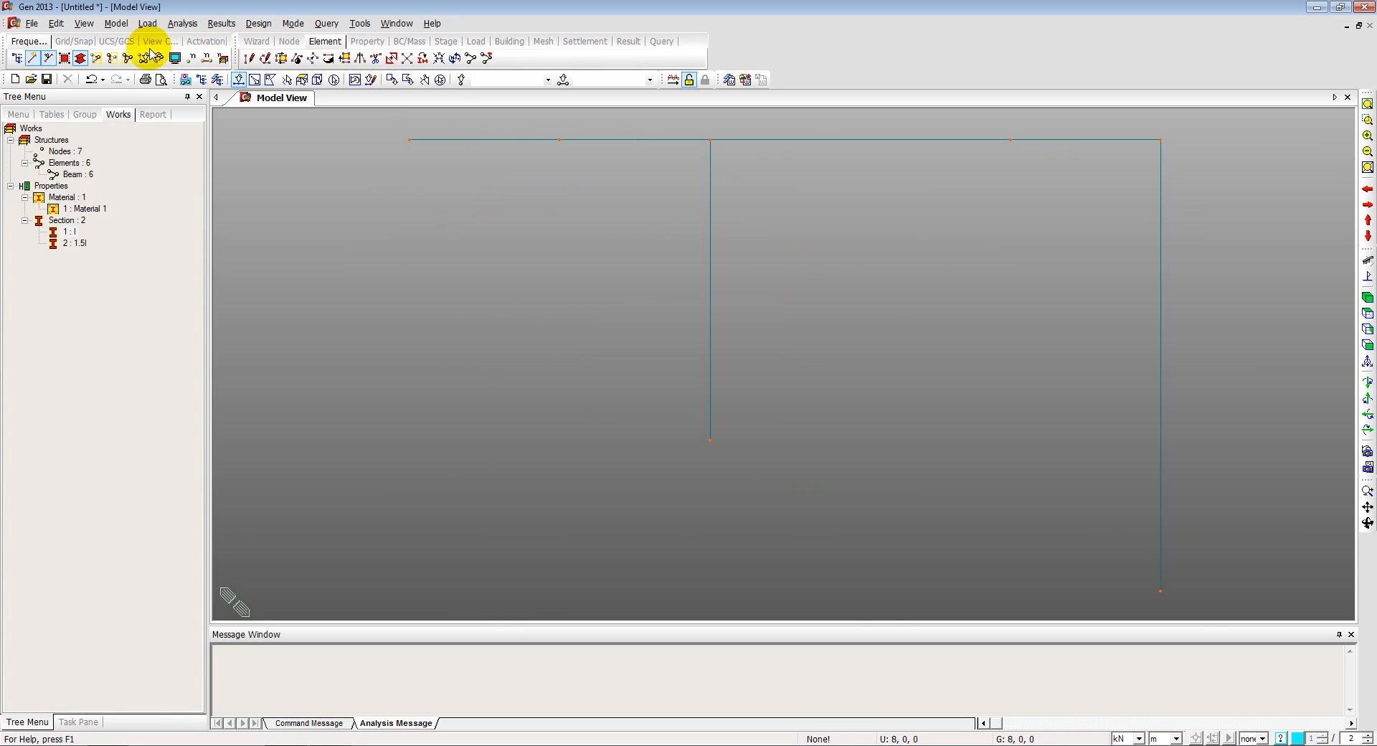
Consult the PDF frame diagram and add supports restraining Dx and Dz at the beam's left end node and both column base nodes
click(116, 24)
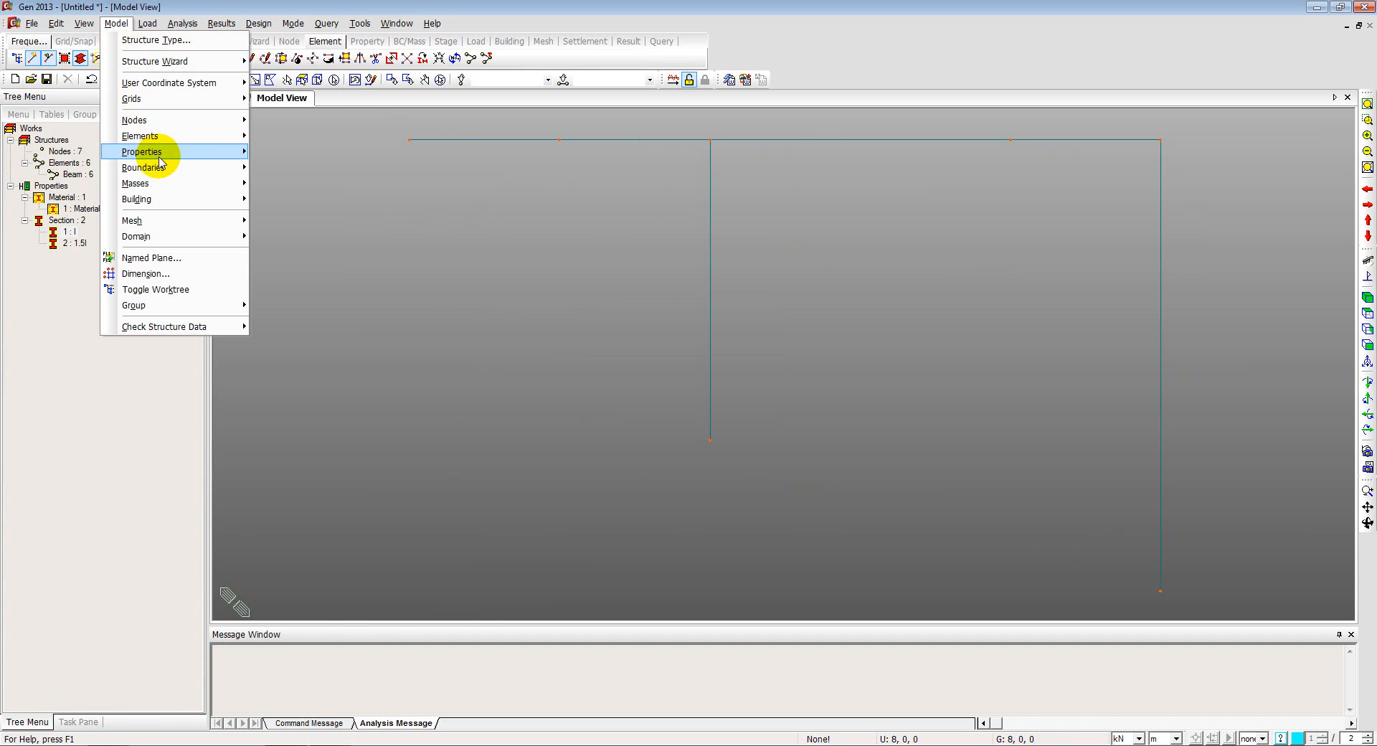
mouse_move(166, 167)
click(280, 173)
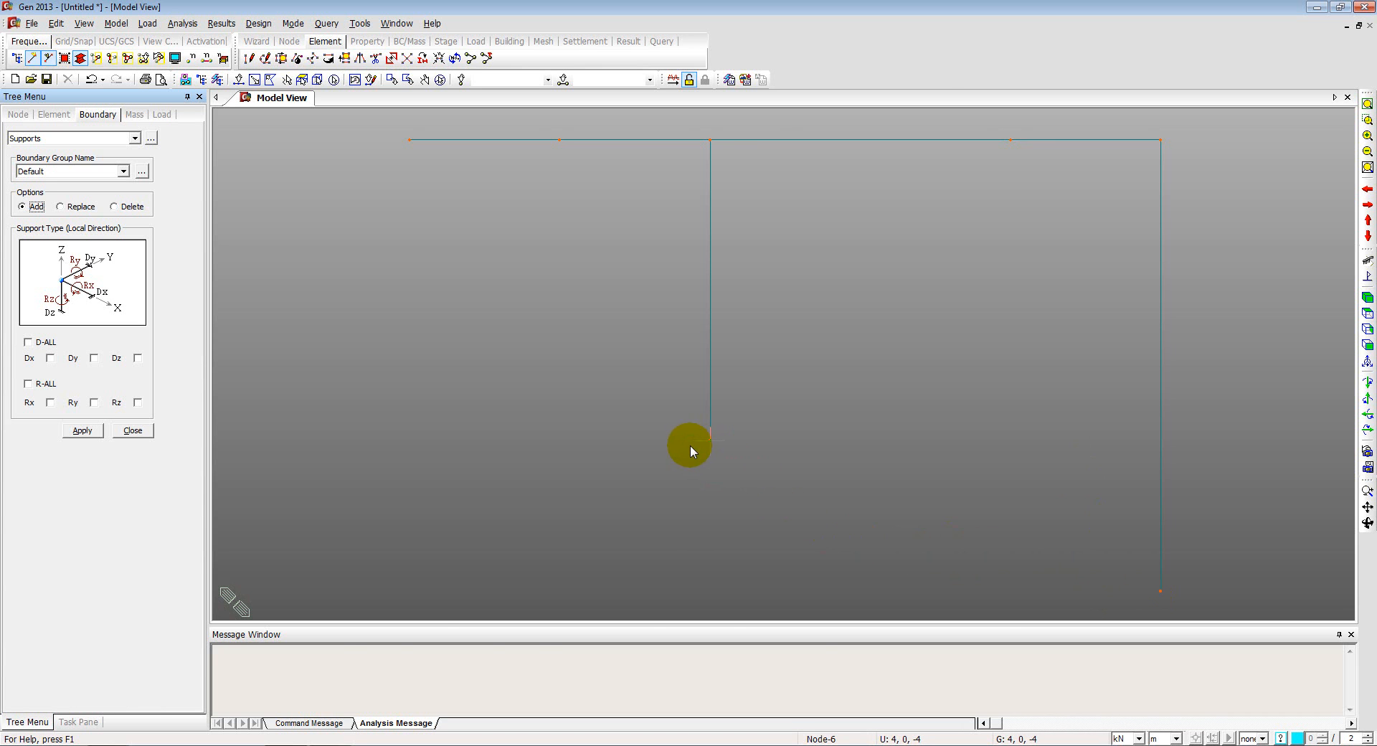
key(alt+Tab)
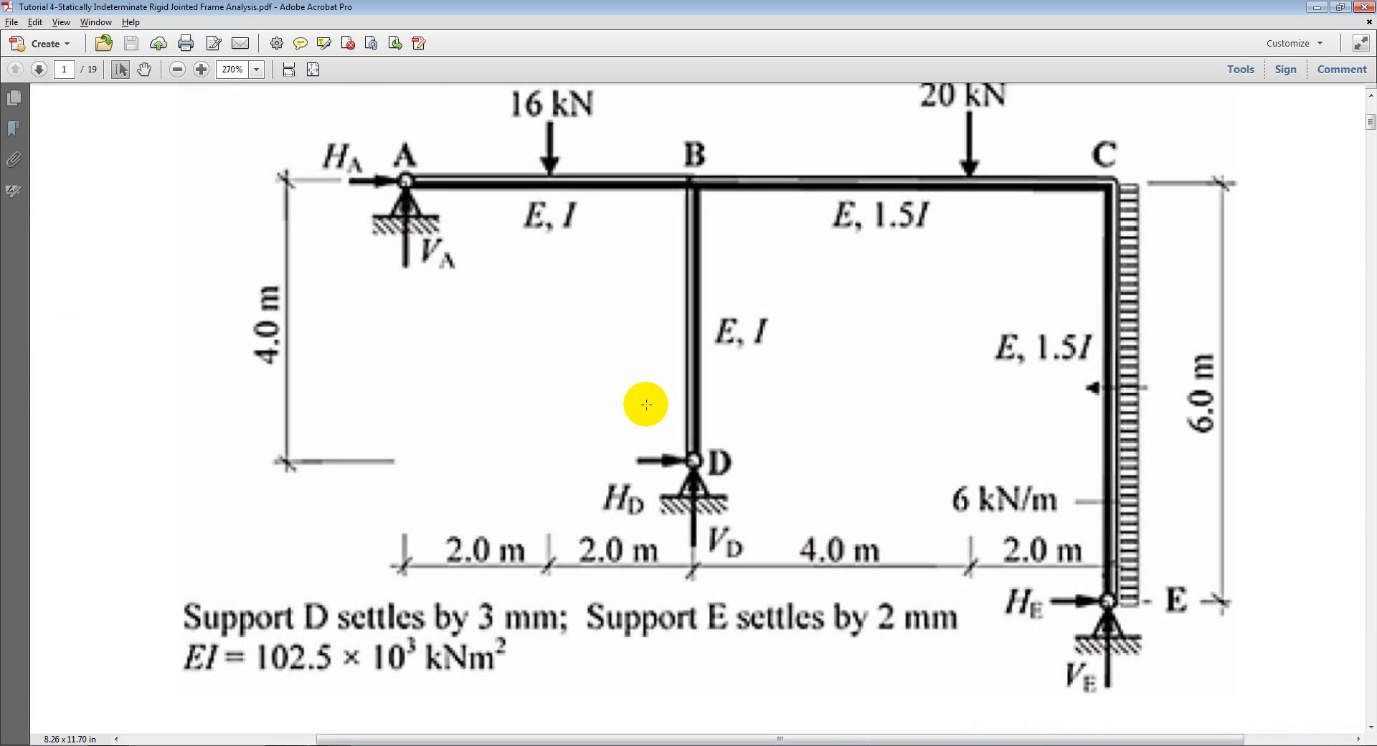
key(alt+Tab)
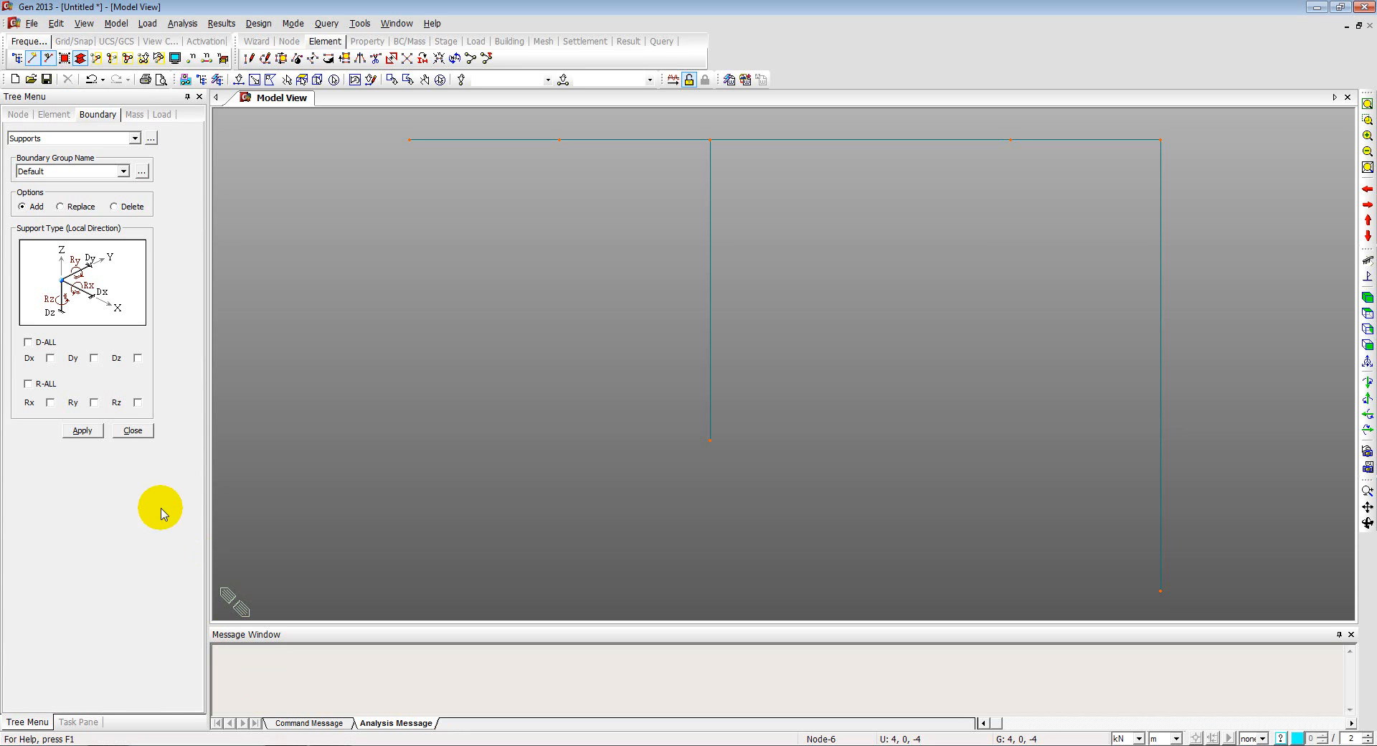
click(239, 80)
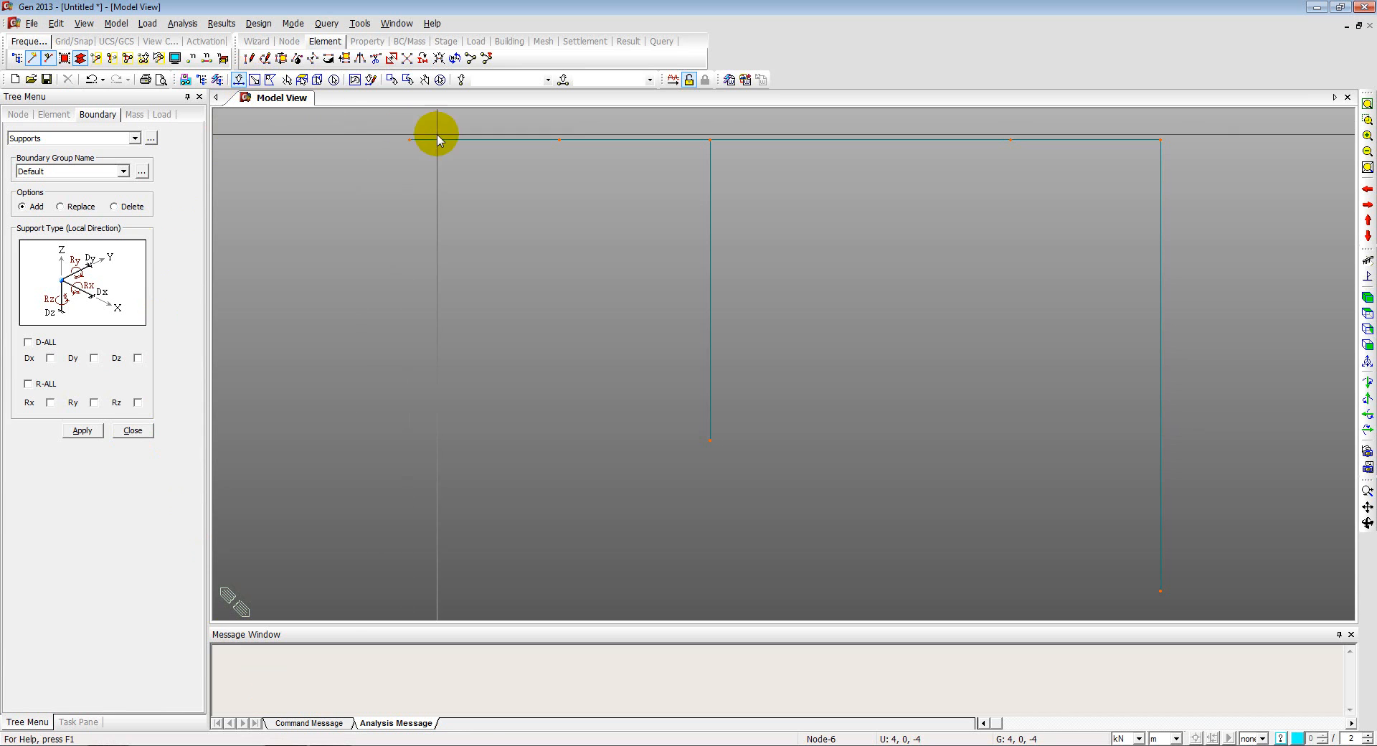
click(409, 139)
drag(701, 437, 767, 466)
click(1161, 590)
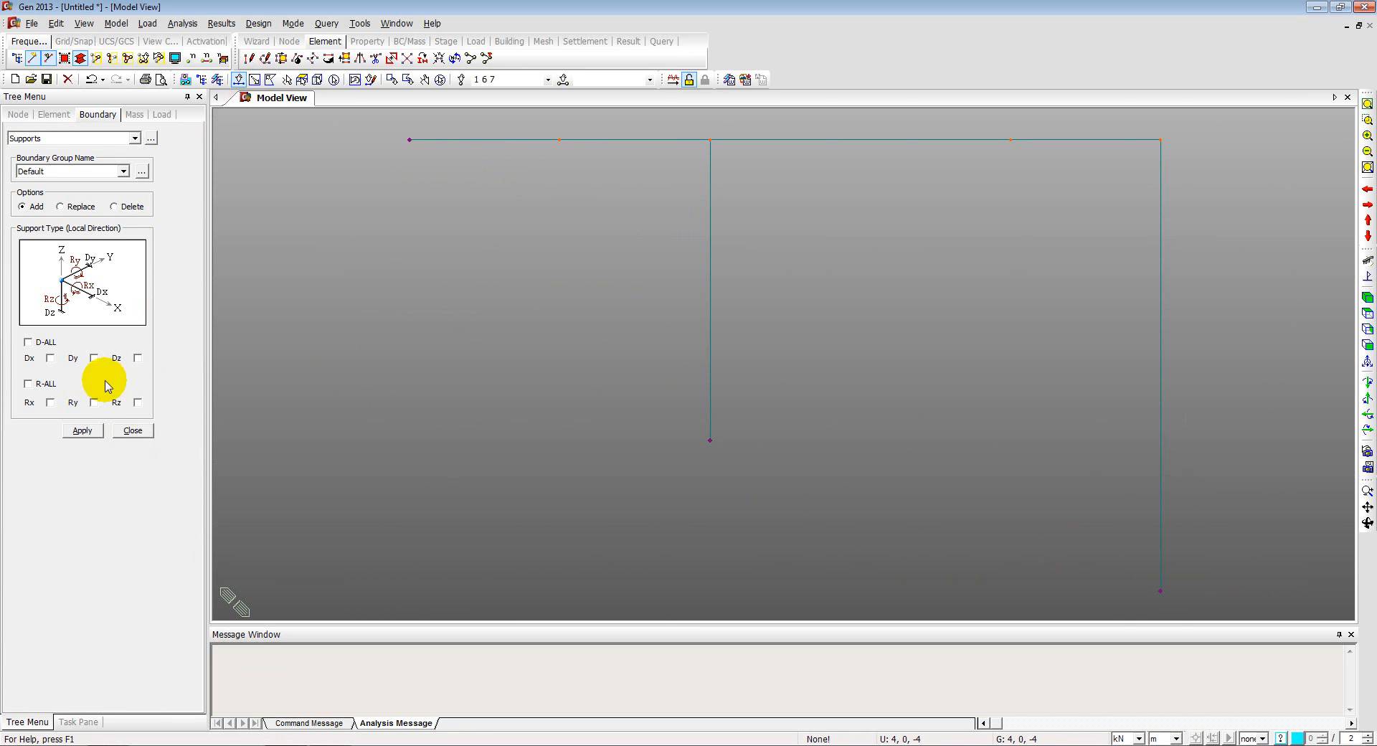
click(50, 358)
click(137, 358)
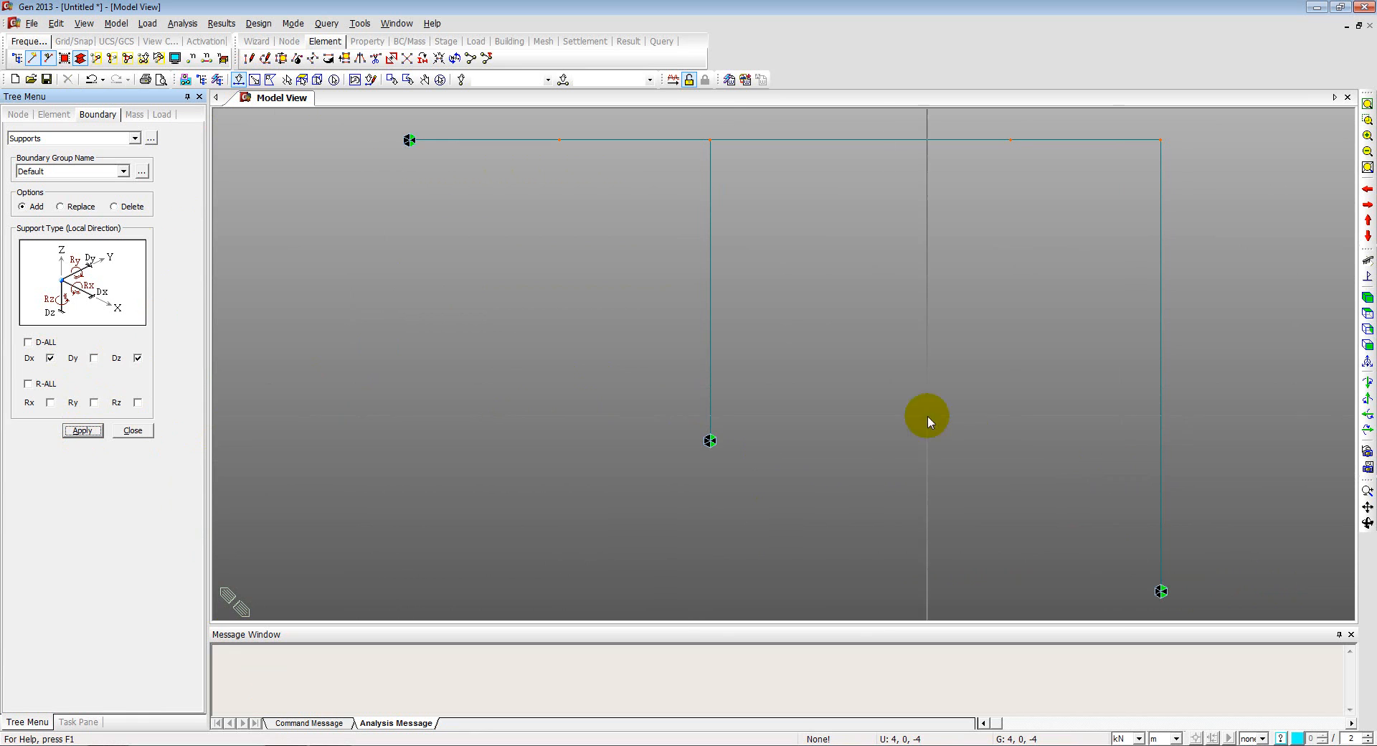
click(134, 430)
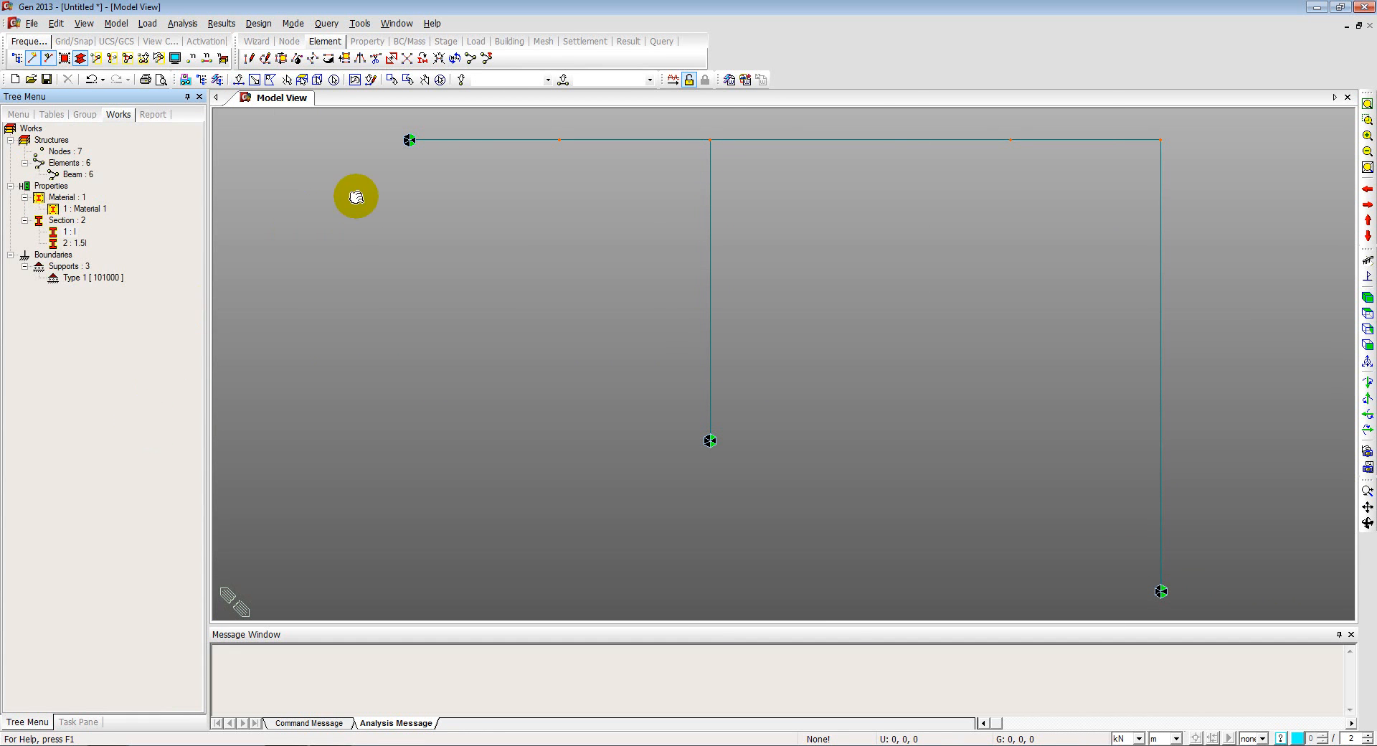
Define a static load case named P with type User Defined Load (USER) and finish editing load cases
middle_drag(356, 196, 296, 218)
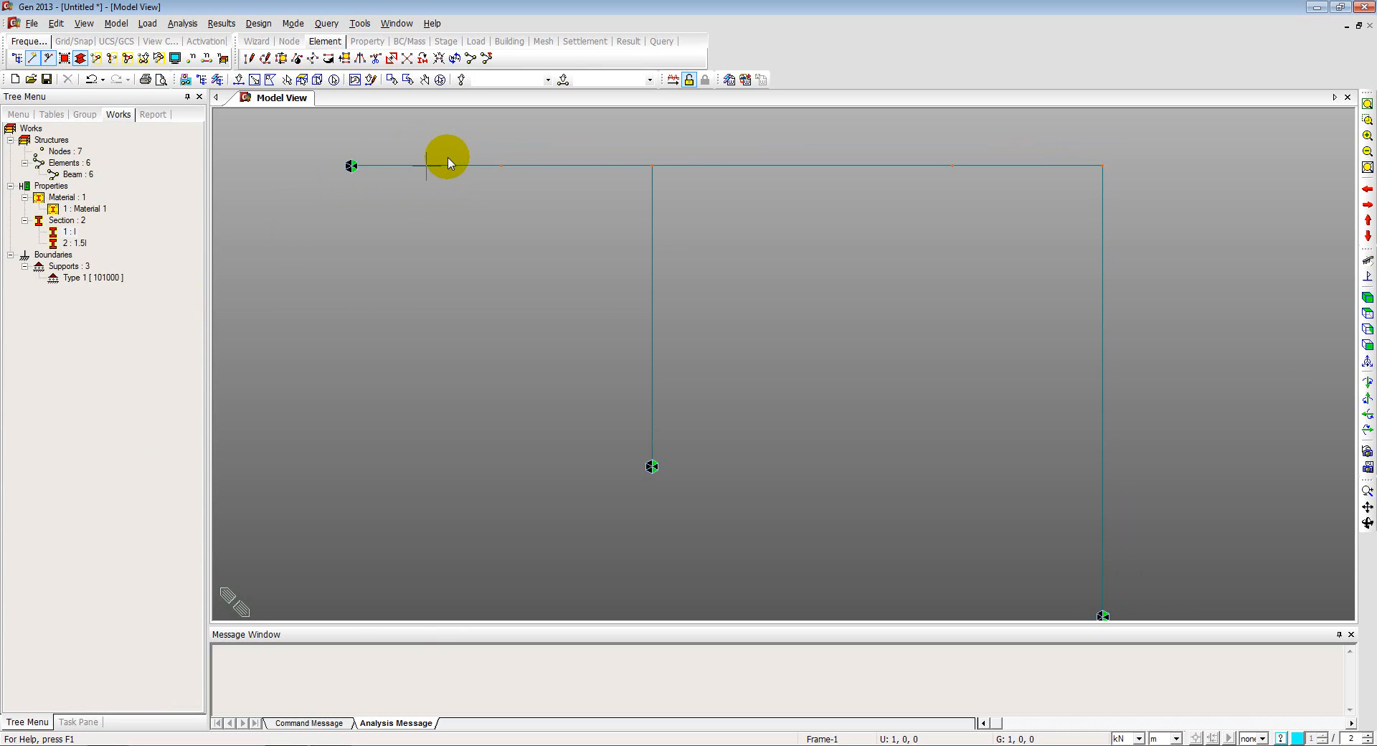
click(149, 23)
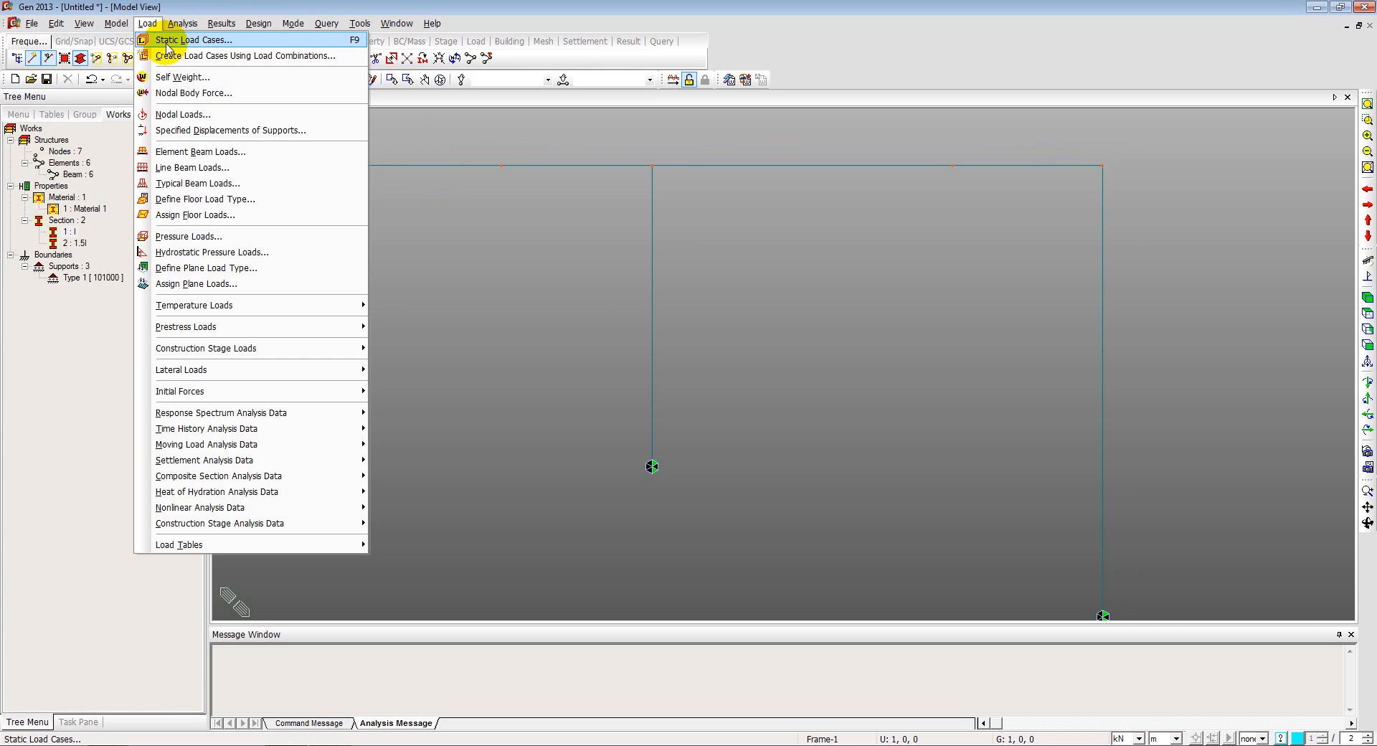
click(168, 41)
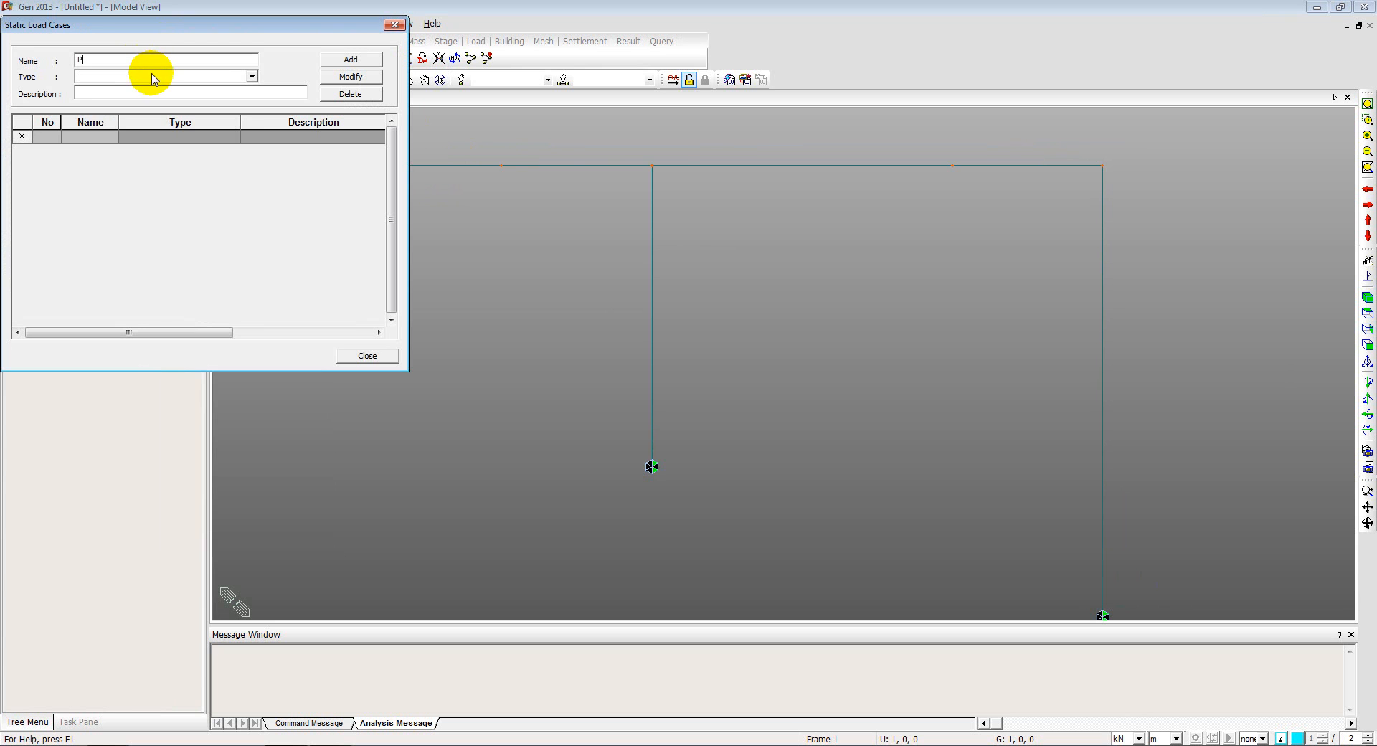
click(153, 77)
click(140, 88)
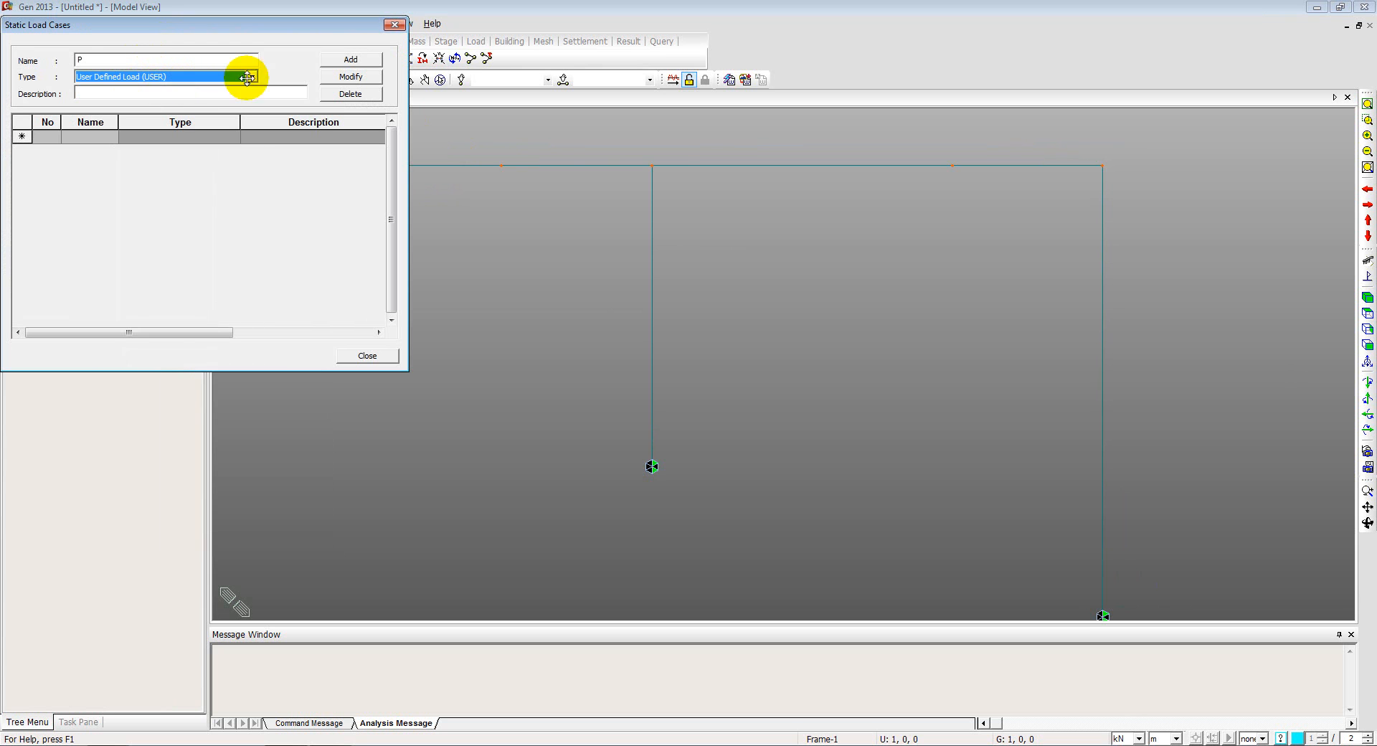
click(337, 59)
click(394, 24)
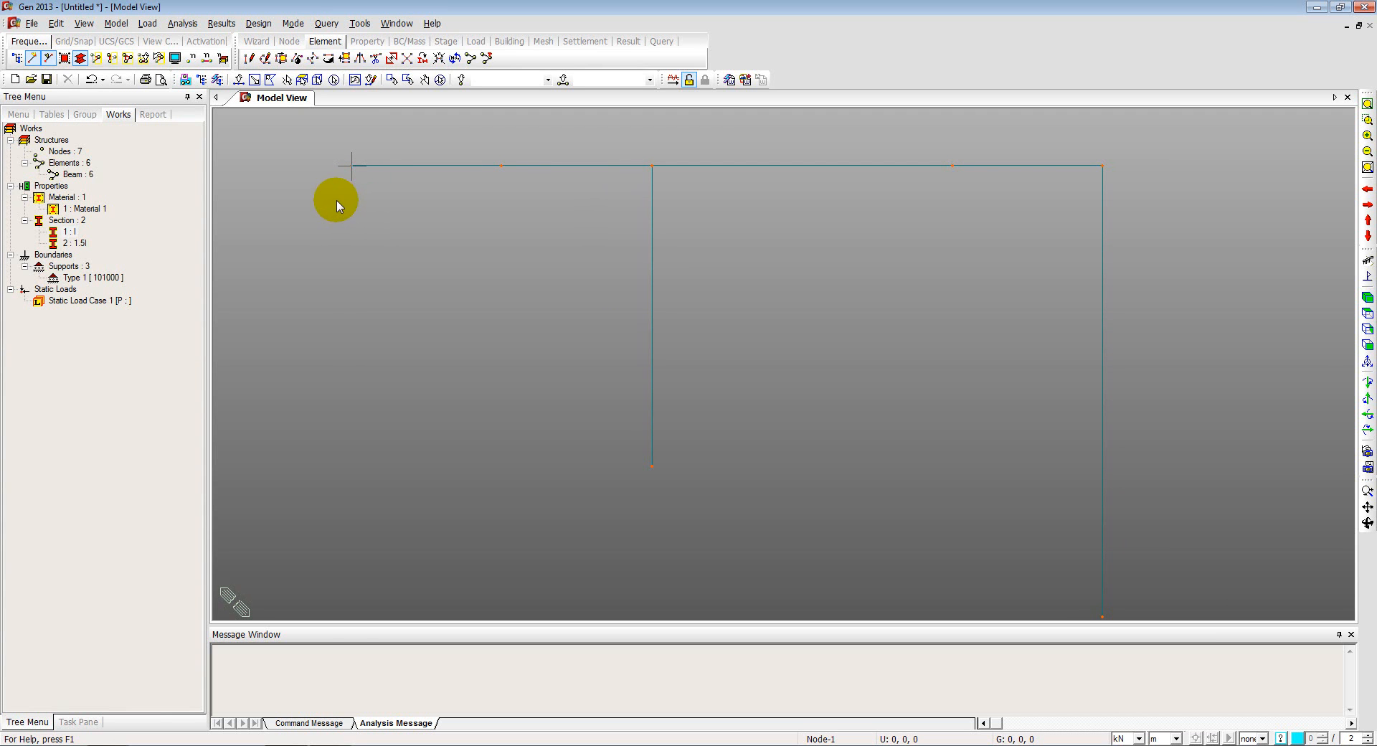
Consult the loads in the PDF and apply a nodal load of FZ -16 kN in case P at the left beam span's midpoint node
key(alt+Tab)
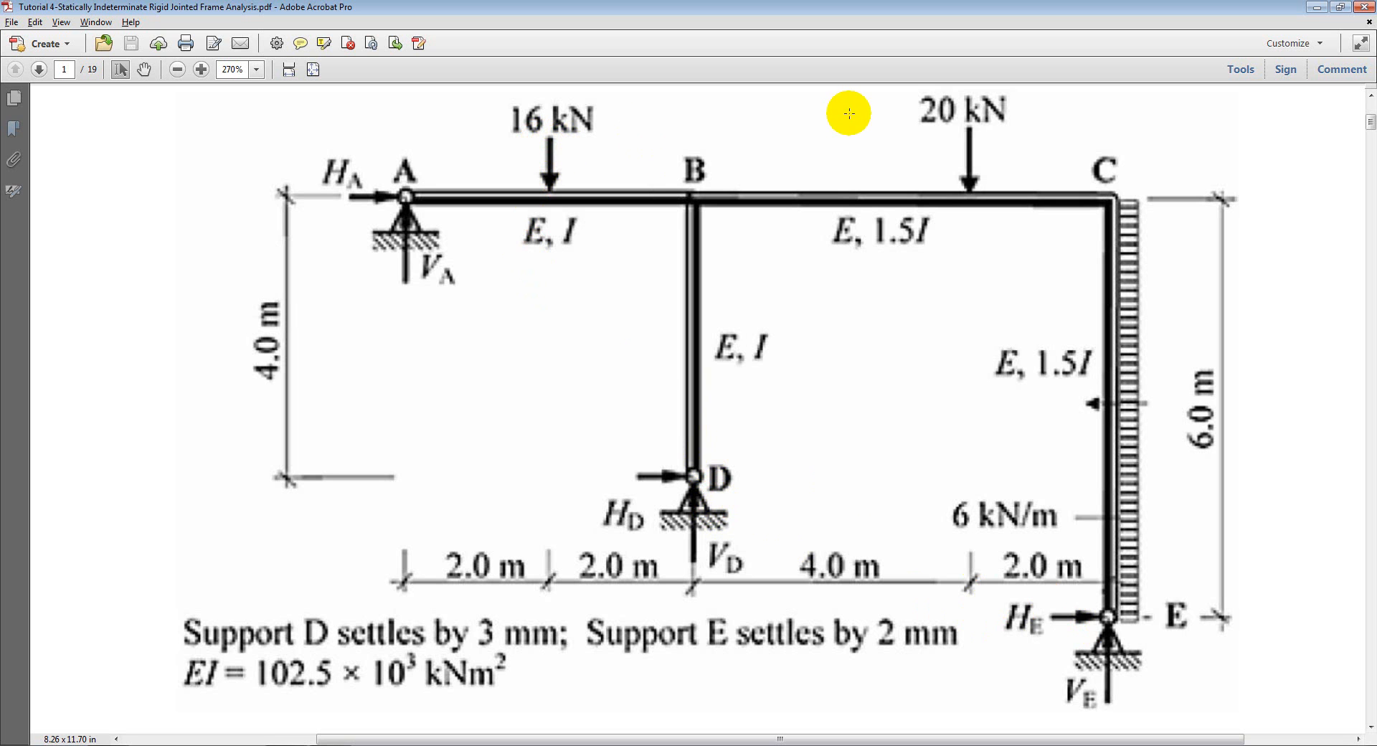
key(alt+Tab)
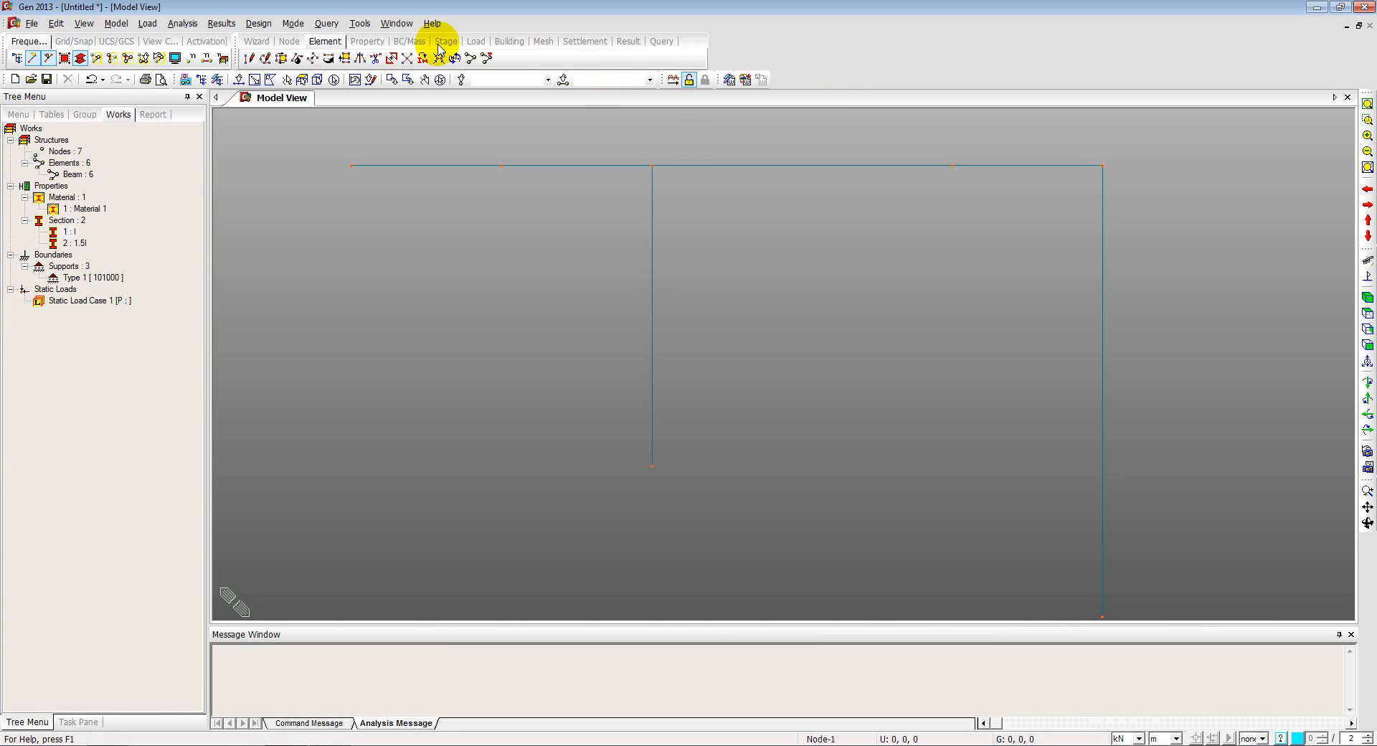
click(148, 23)
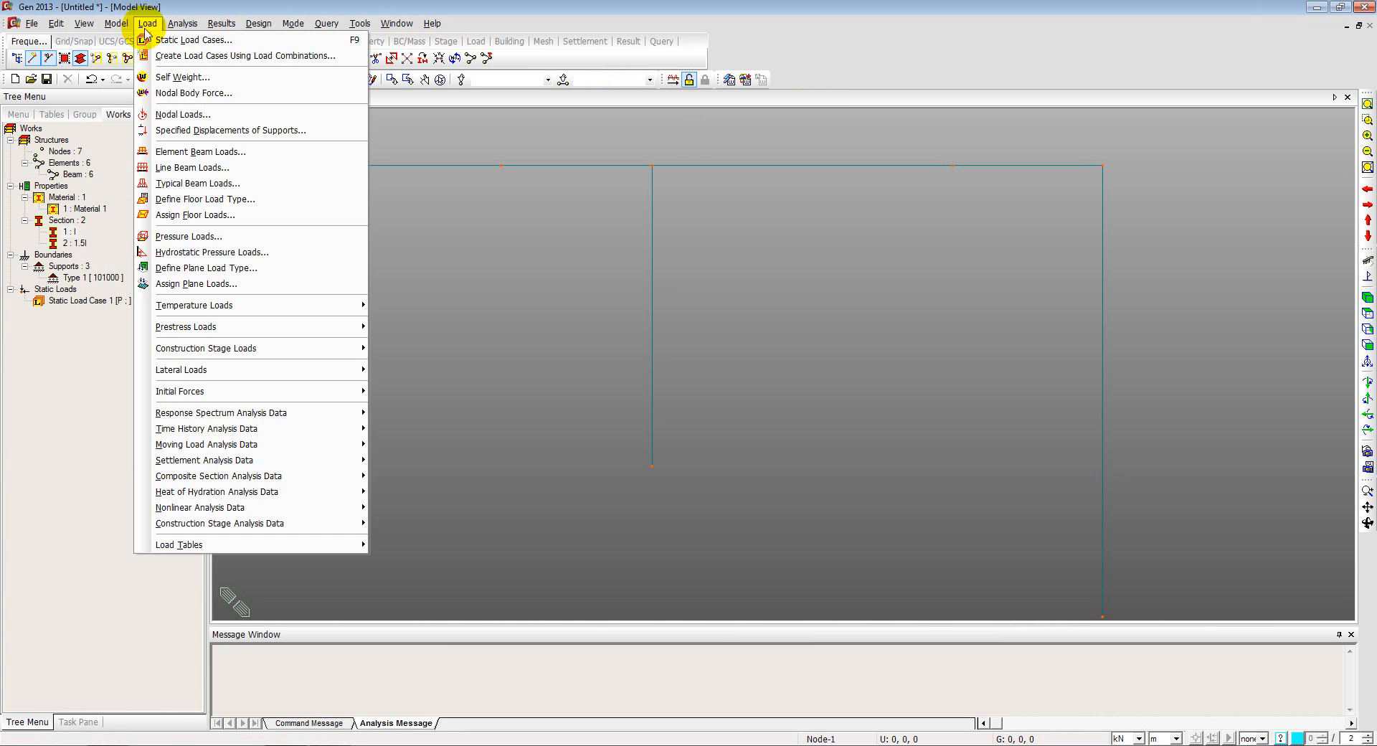
click(172, 117)
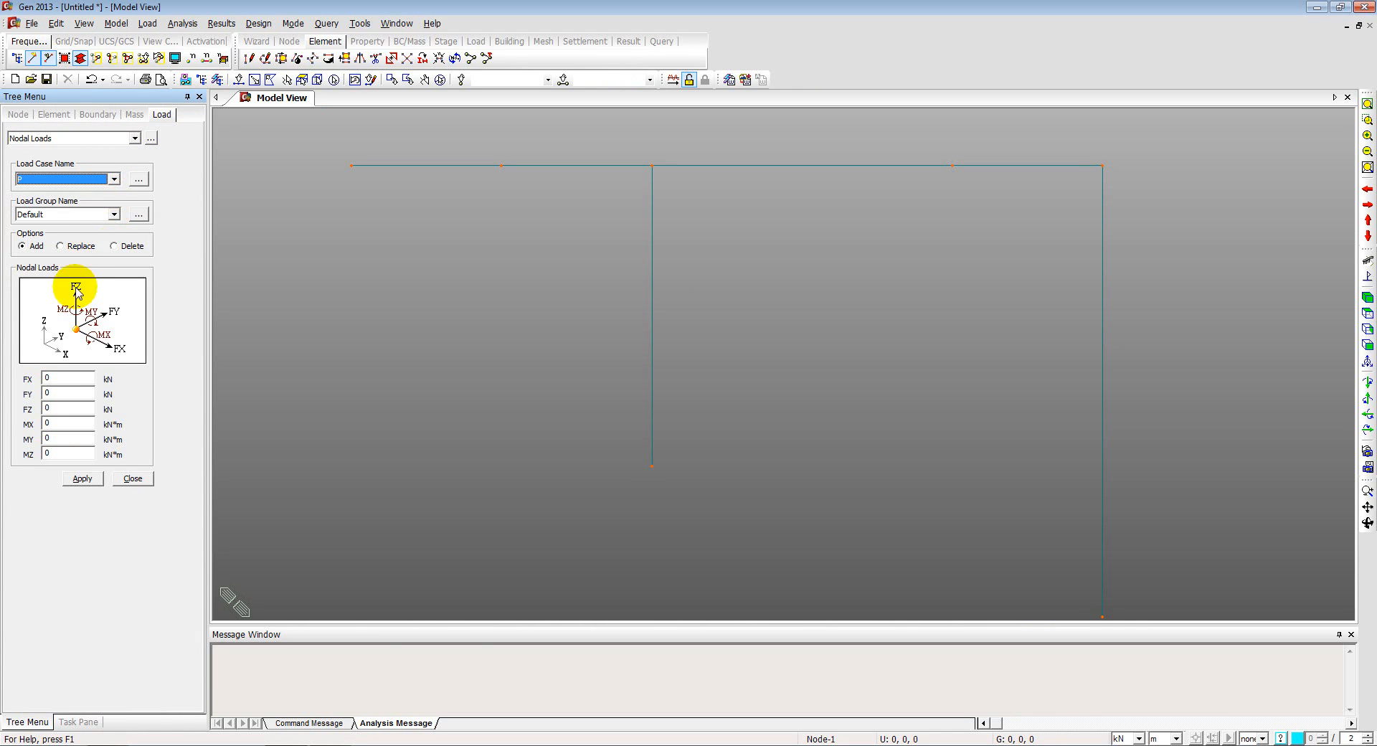
click(46, 407)
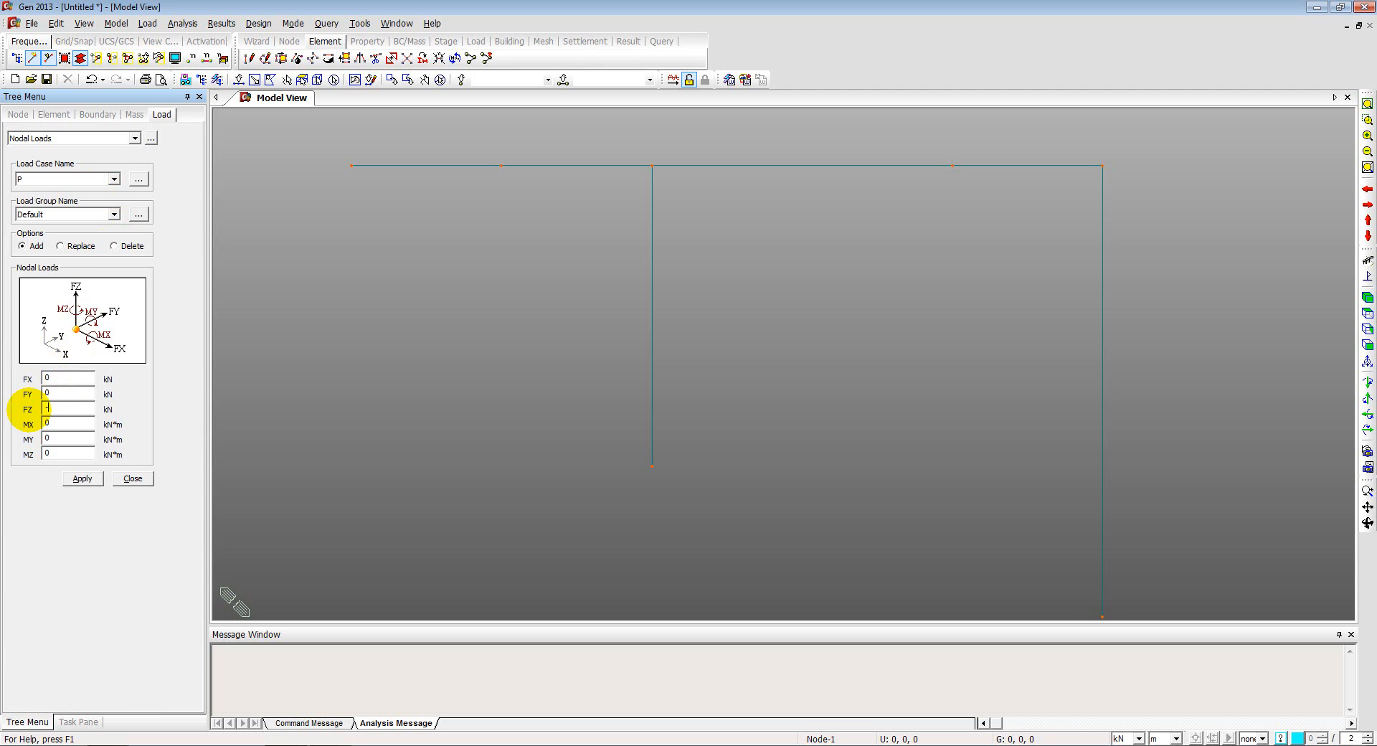
click(239, 80)
click(500, 167)
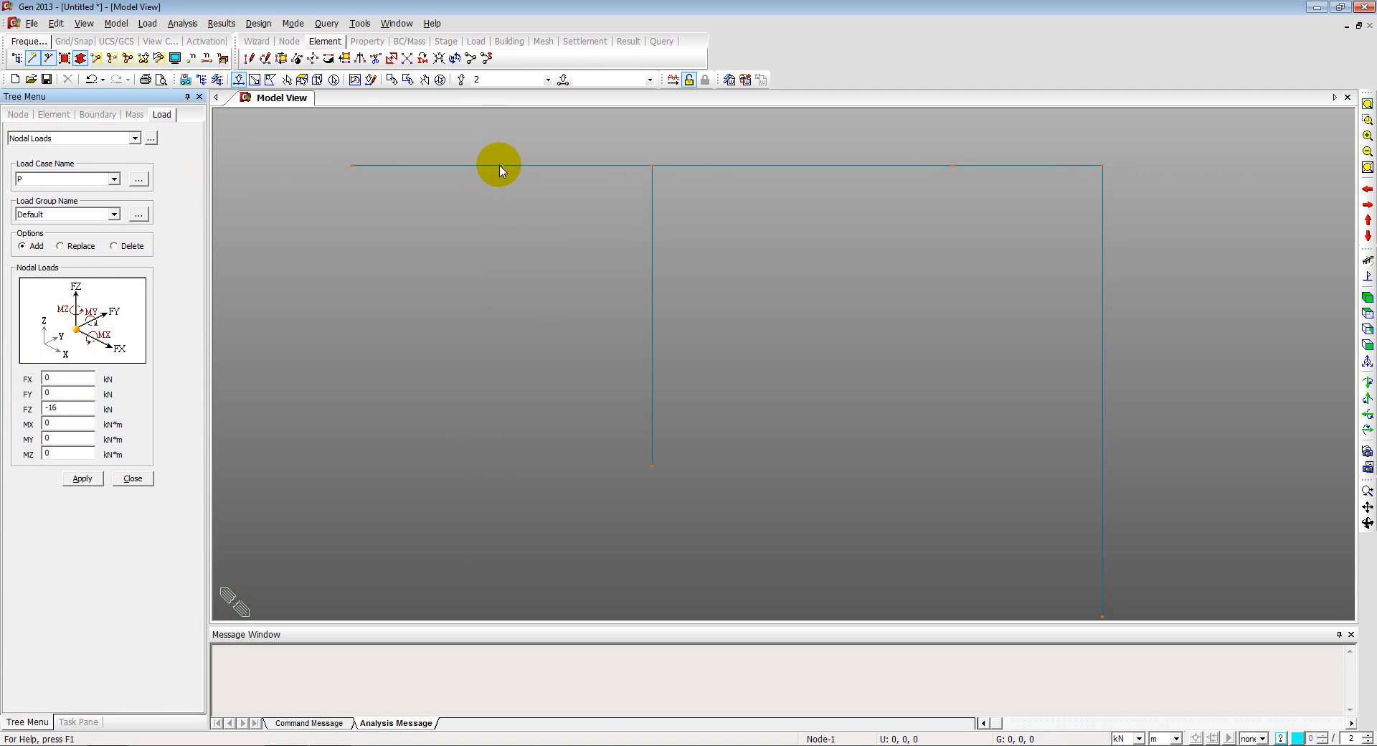
click(73, 483)
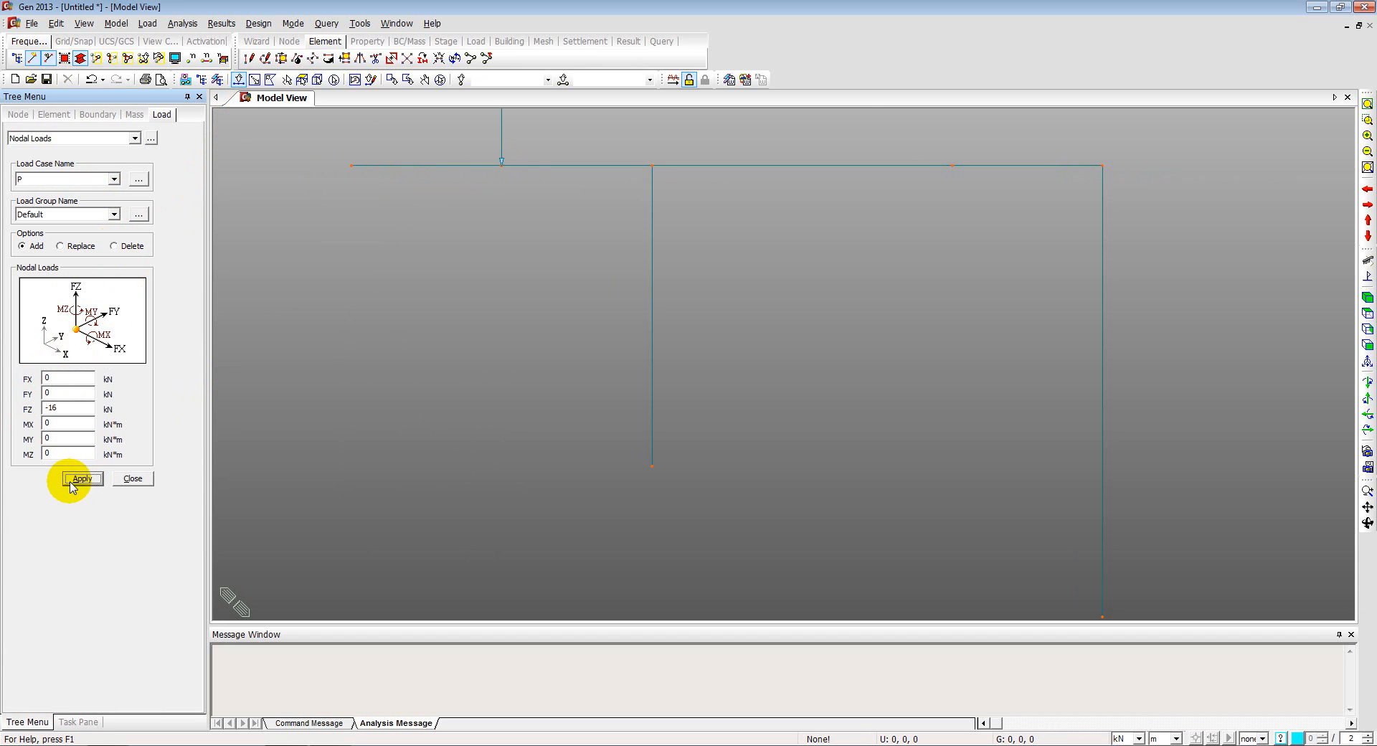
Apply a nodal load of FZ -20 kN in case P at the right beam span's intermediate node
click(953, 166)
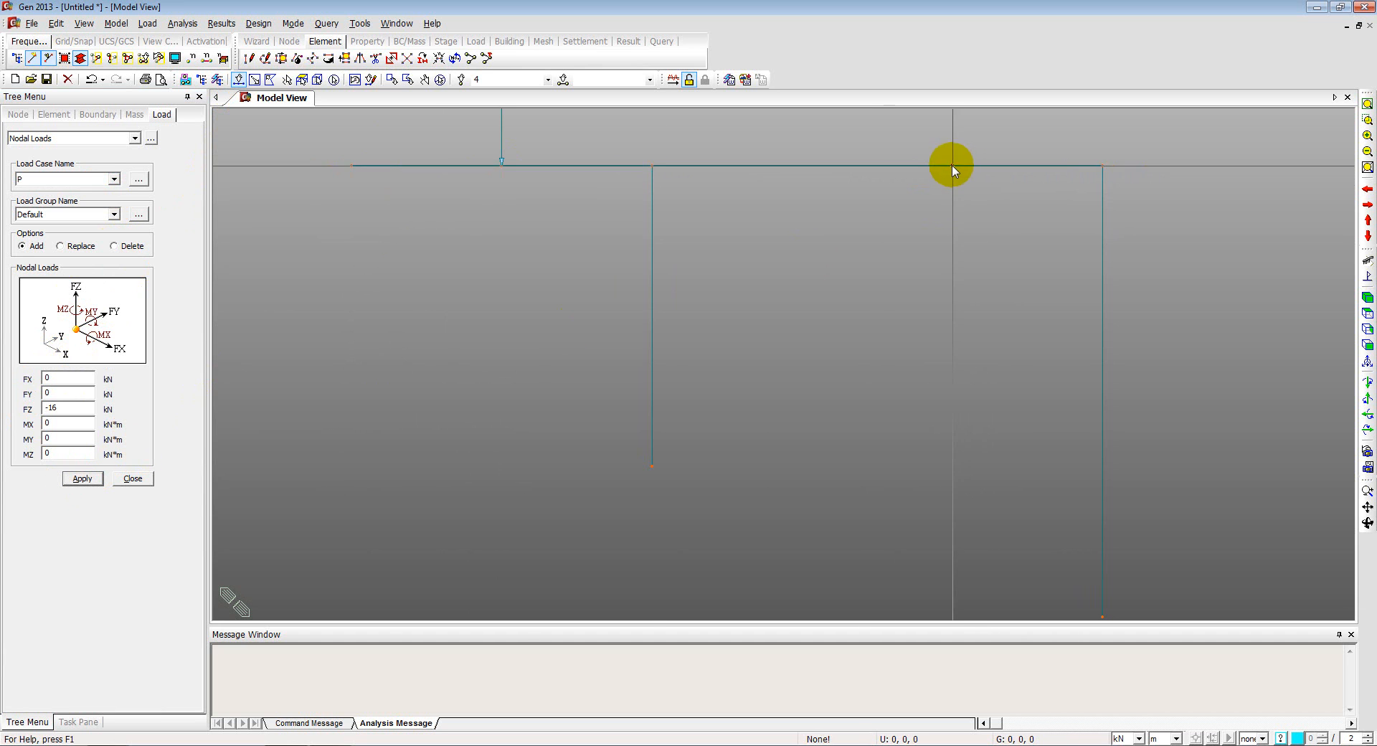
double_click(50, 408)
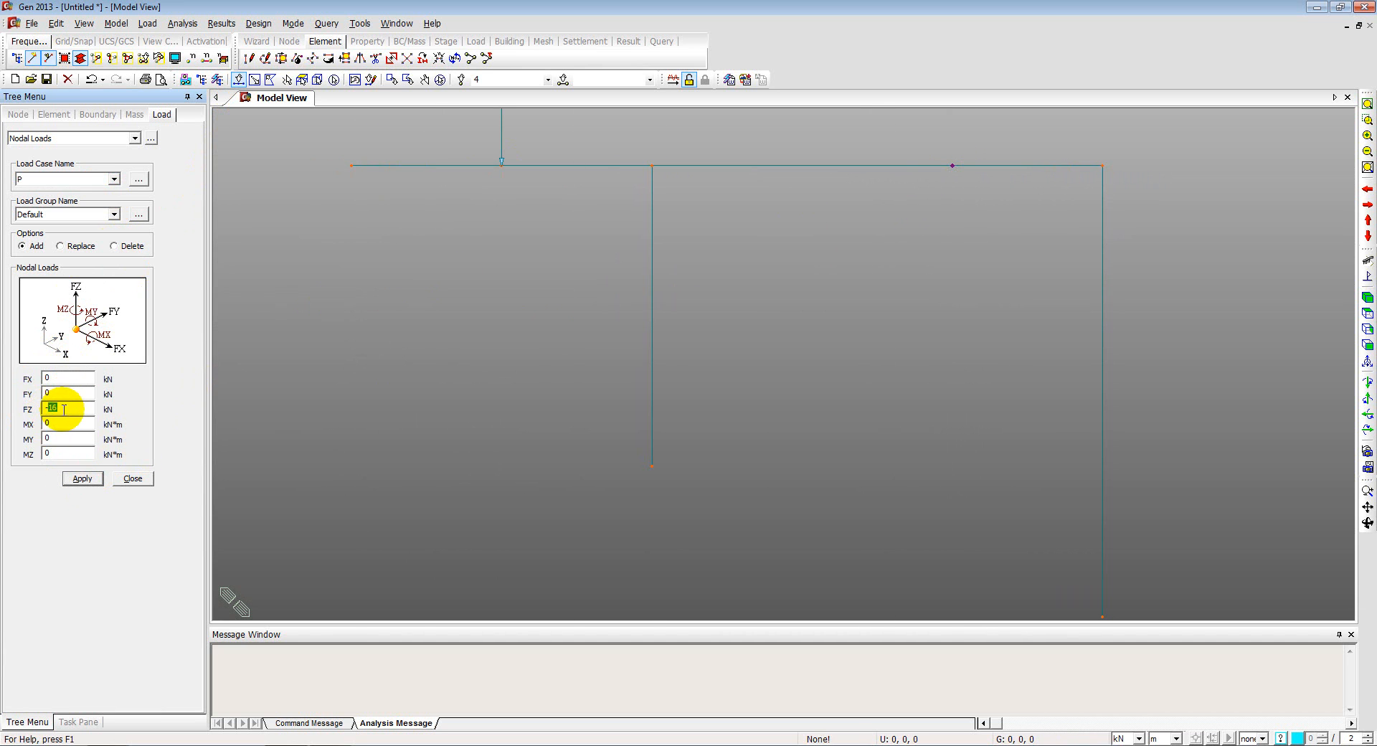
click(74, 482)
middle_drag(473, 262, 473, 301)
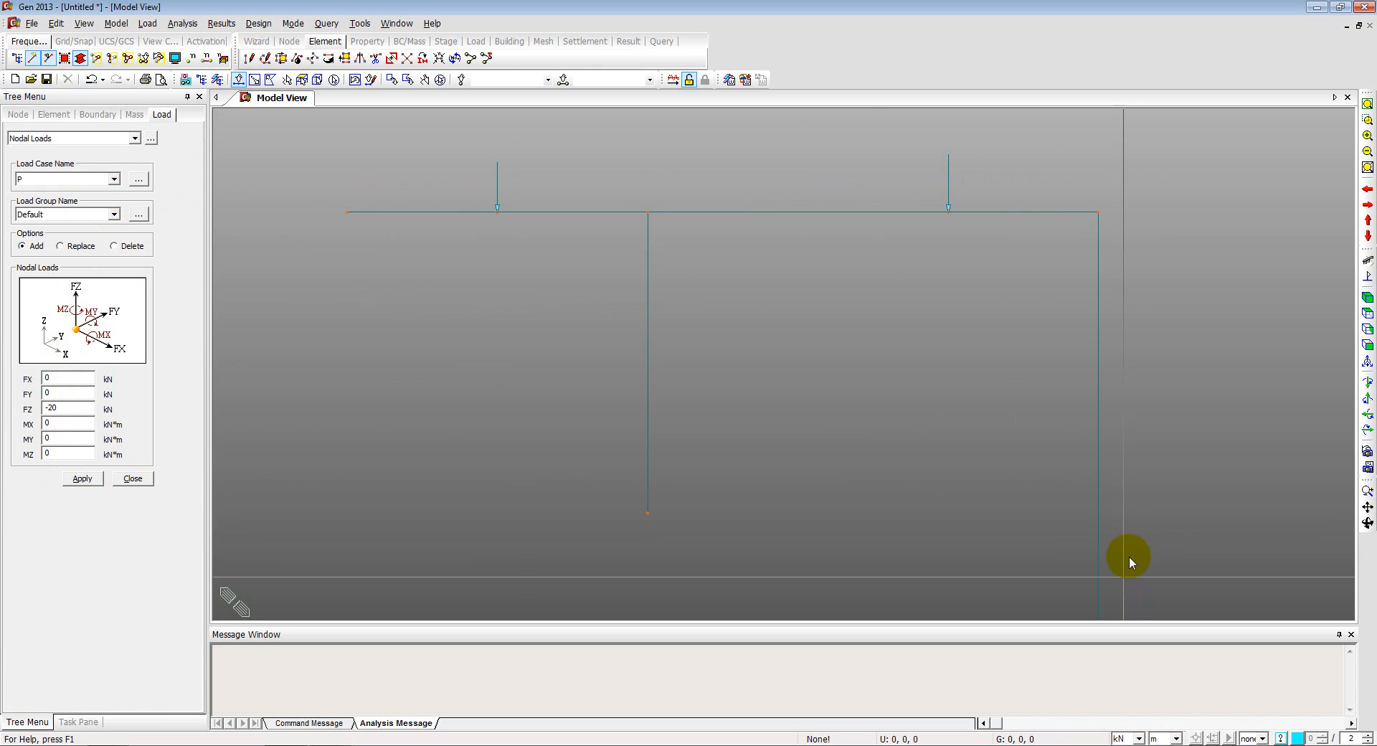
Set up a uniform element beam load of -6 kN/m in the Global X direction on the right column in case P
middle_drag(993, 298, 943, 237)
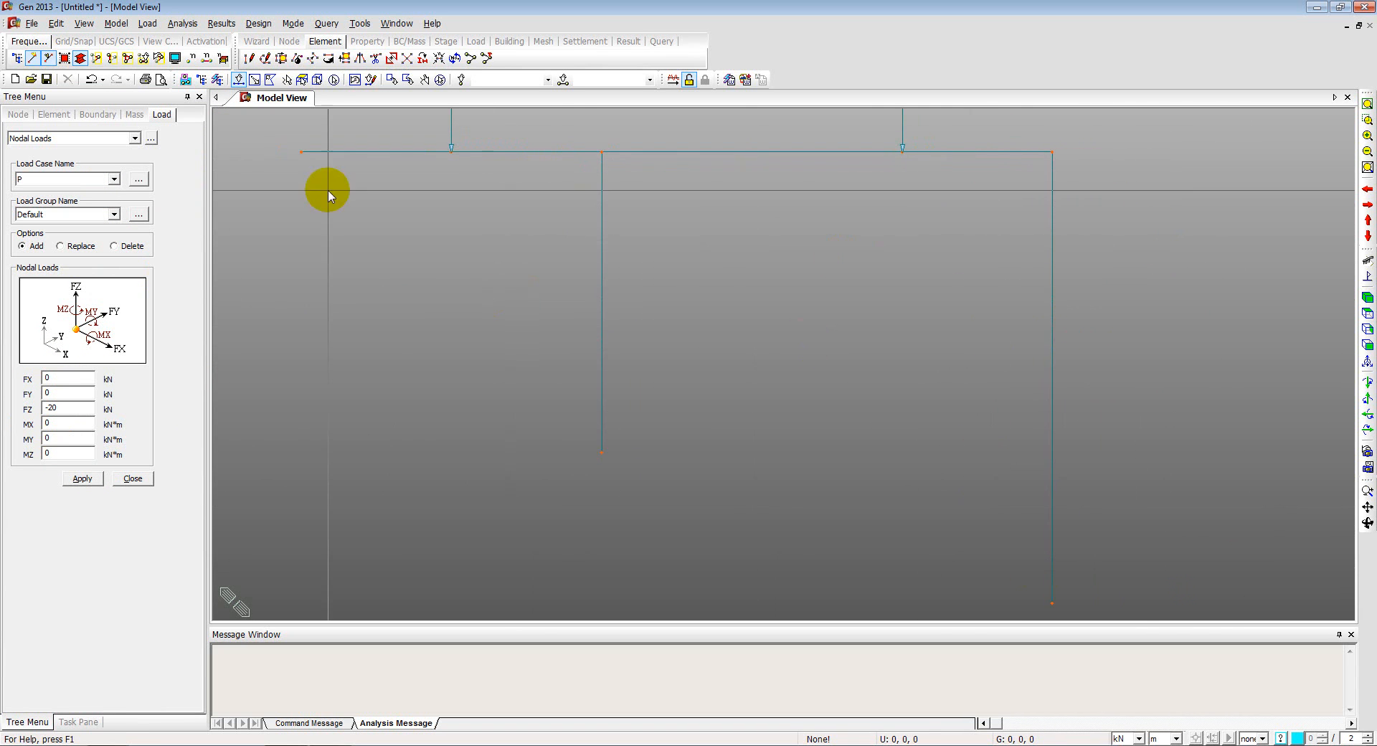
click(147, 24)
click(192, 156)
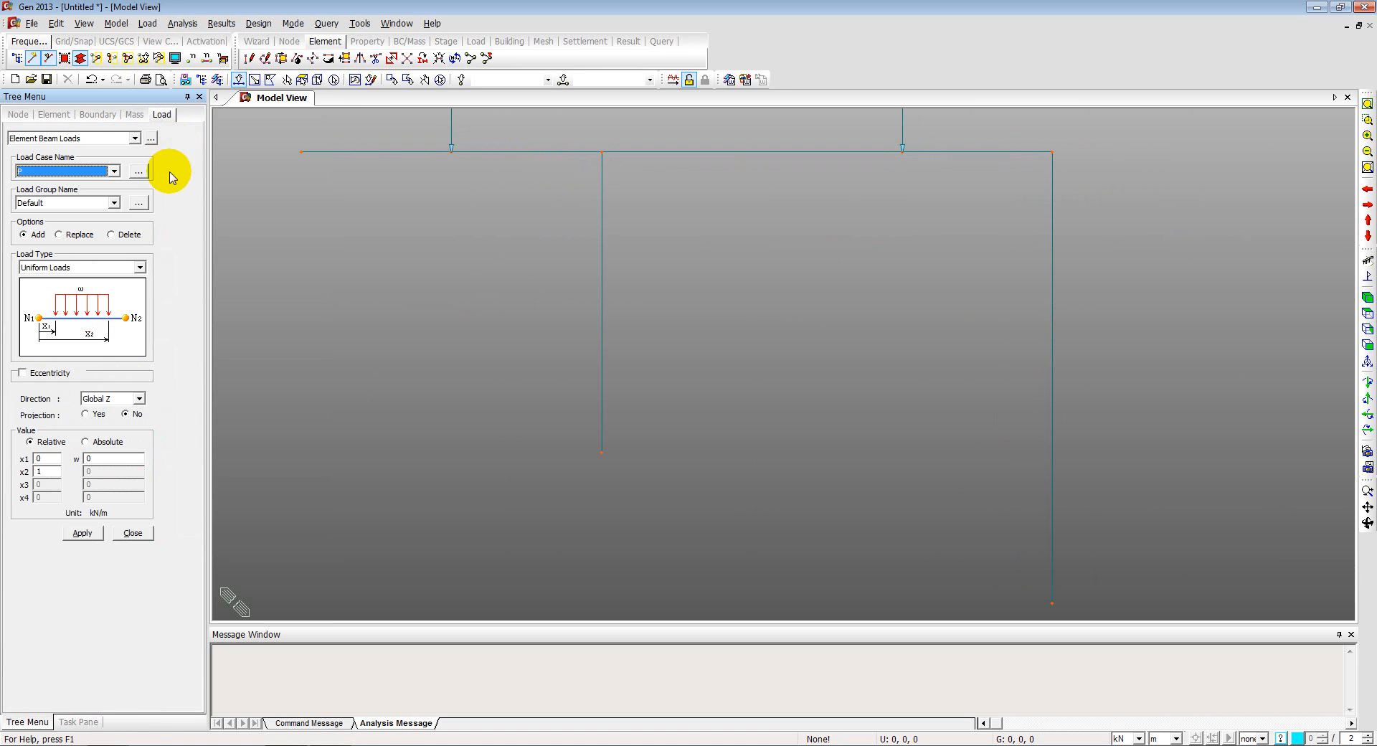
click(1055, 241)
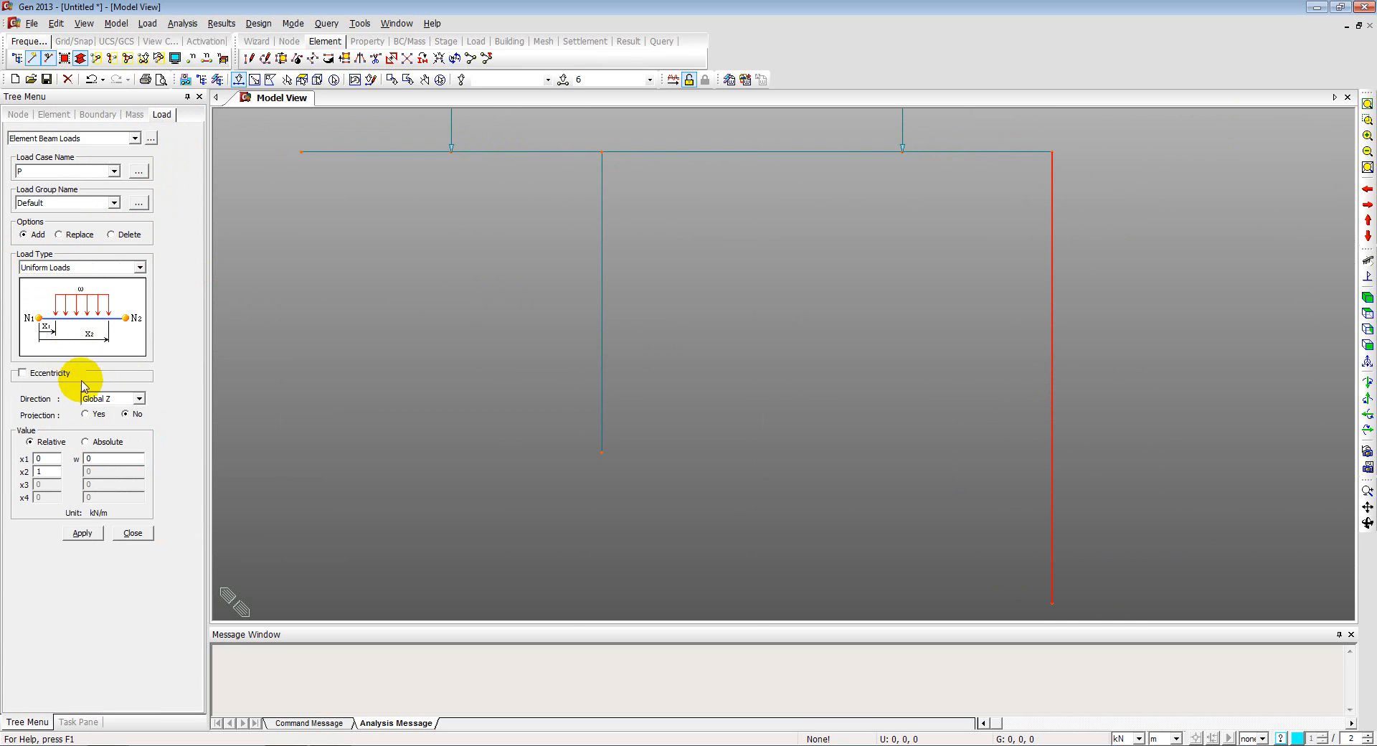
click(100, 399)
click(108, 440)
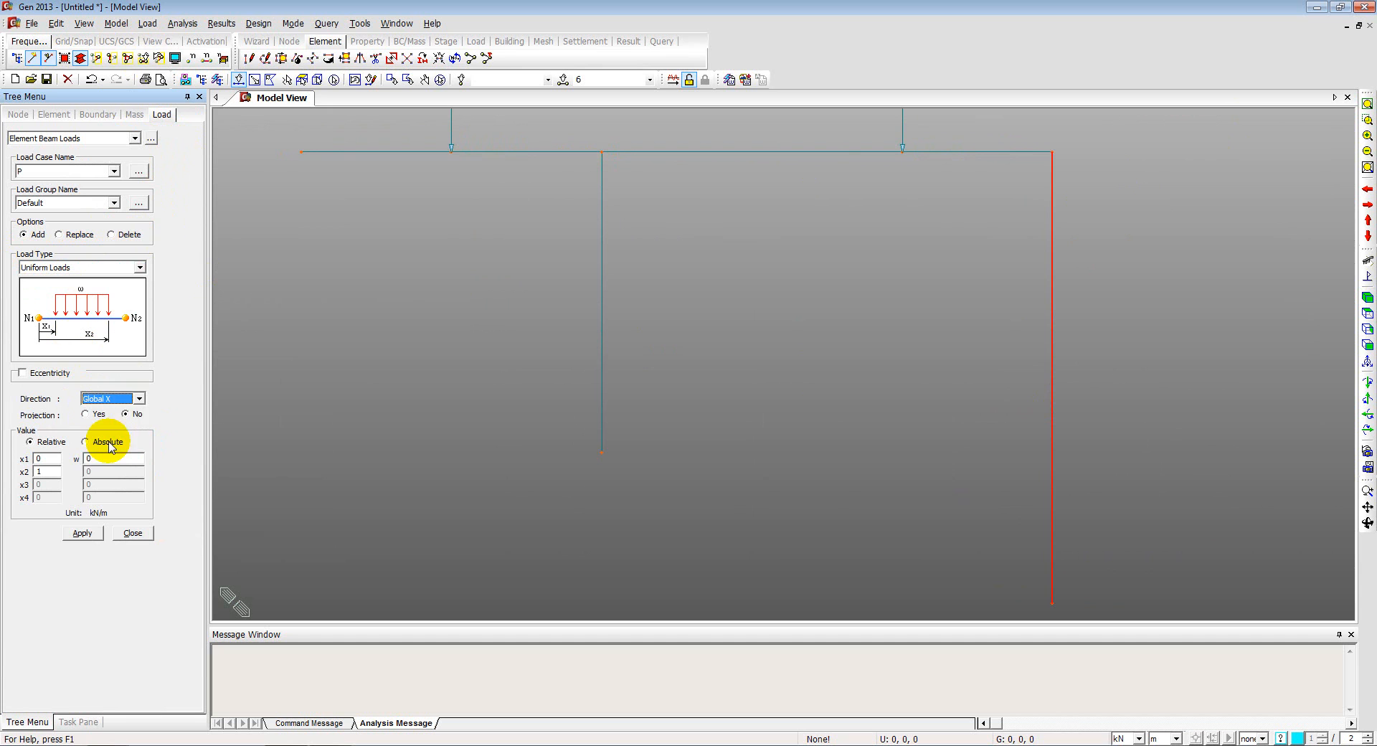
drag(103, 458, 64, 453)
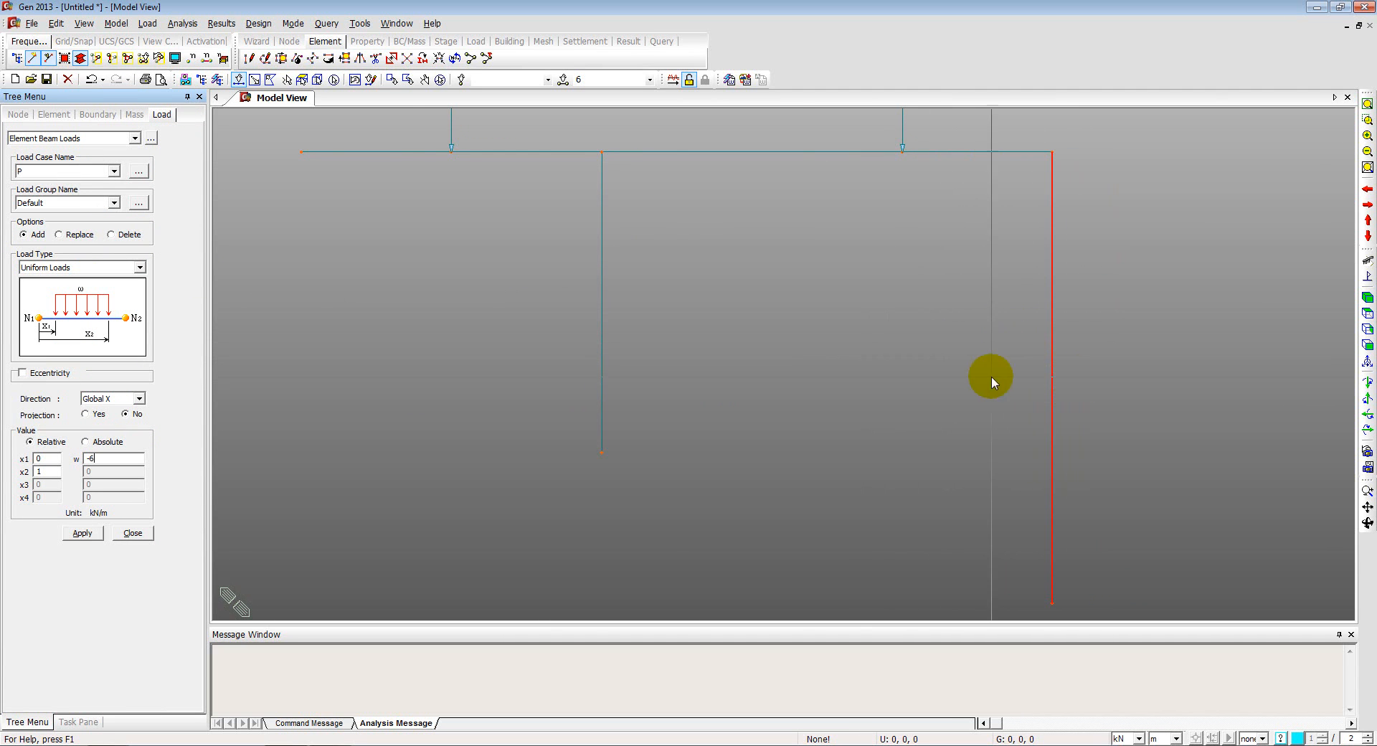
click(79, 534)
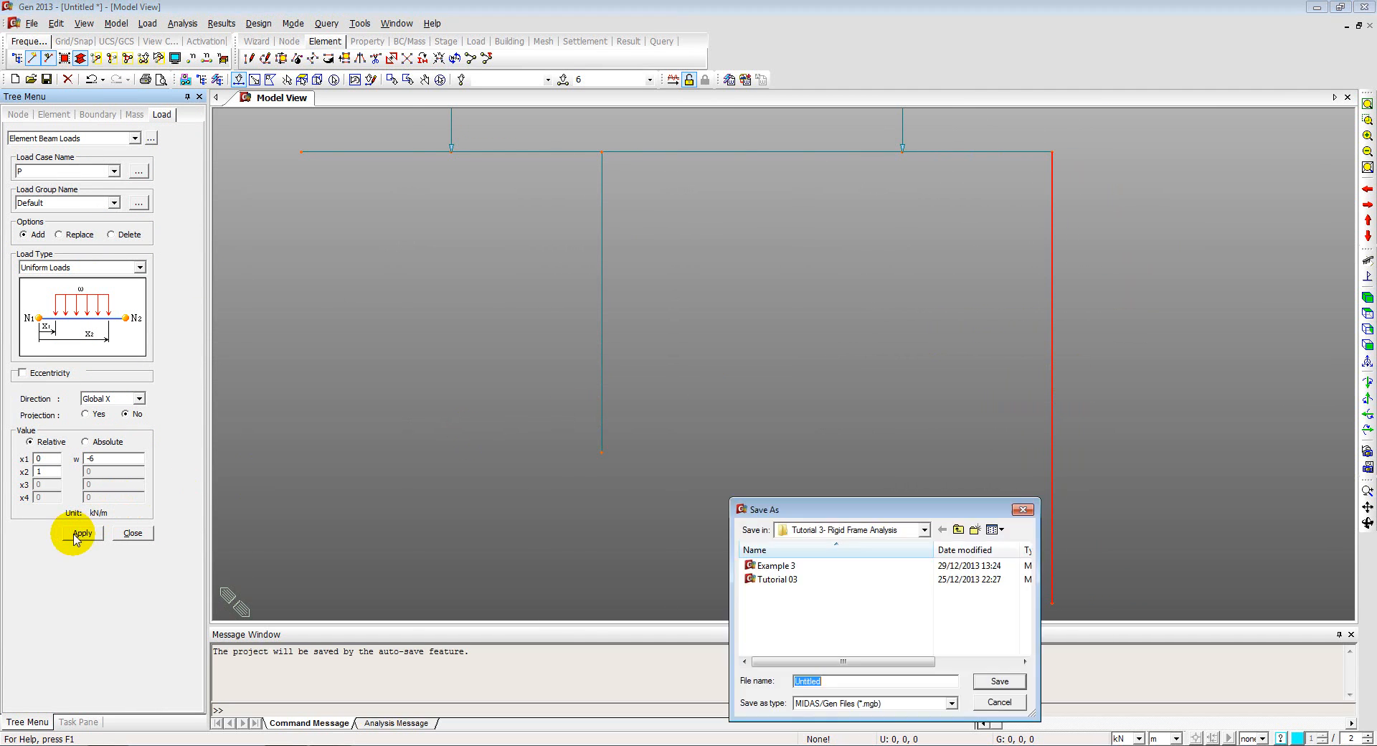
Save the model as Example 4 in the Tutorial 4 folder and apply the prepared uniform load to the right column
click(958, 529)
double_click(835, 607)
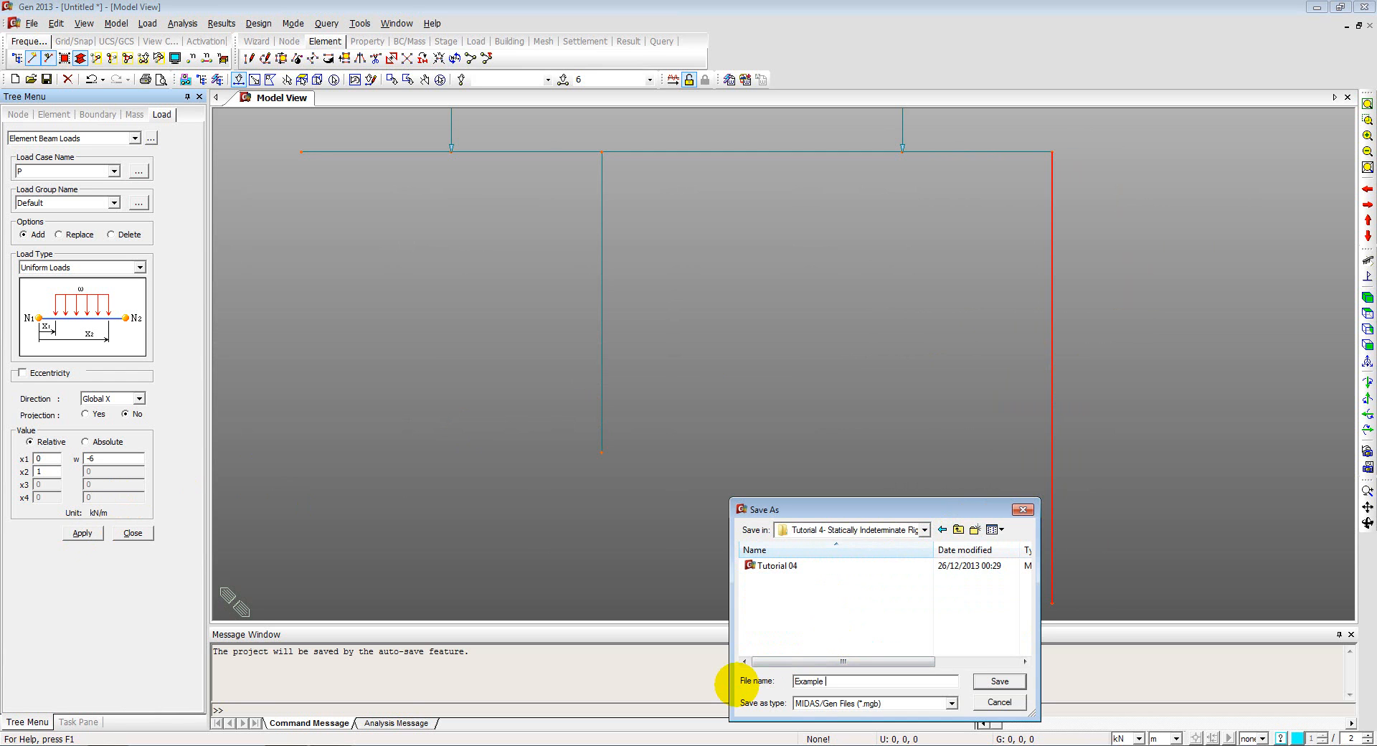
click(999, 680)
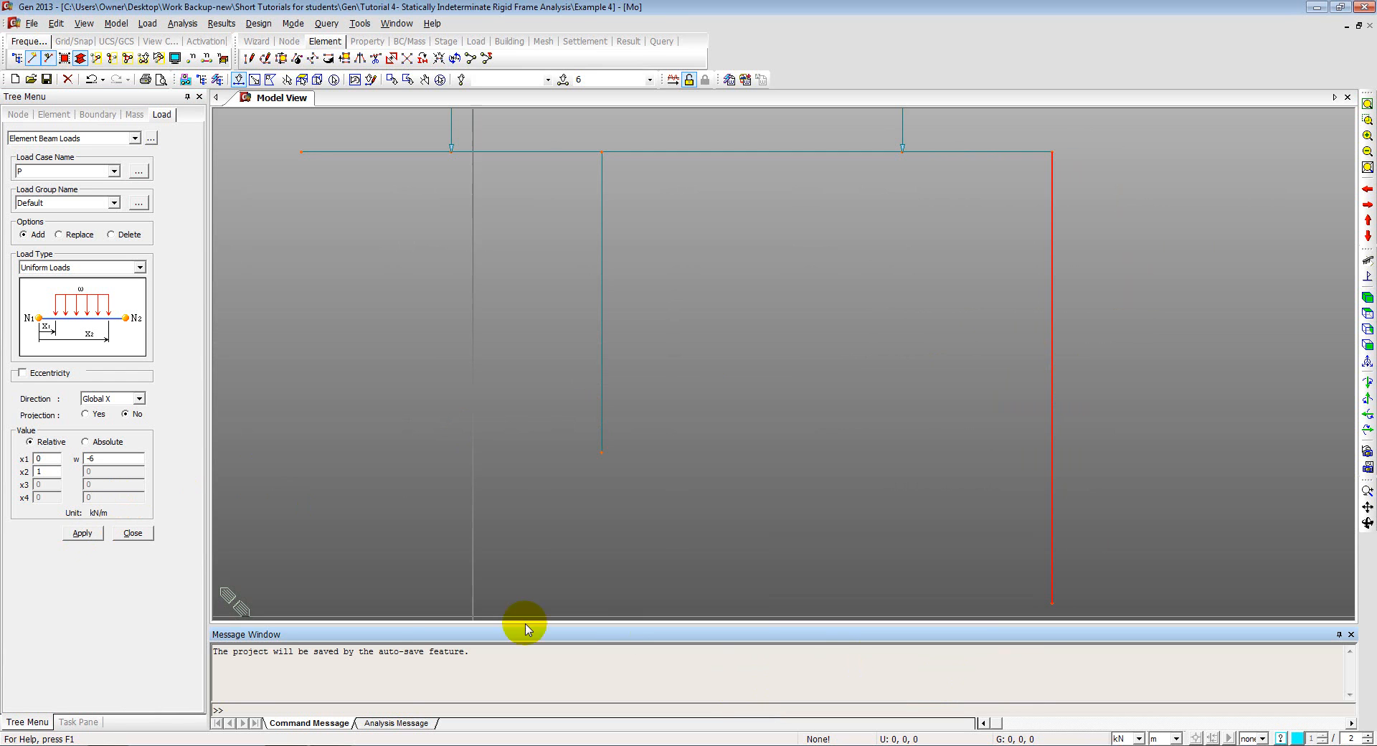
click(79, 534)
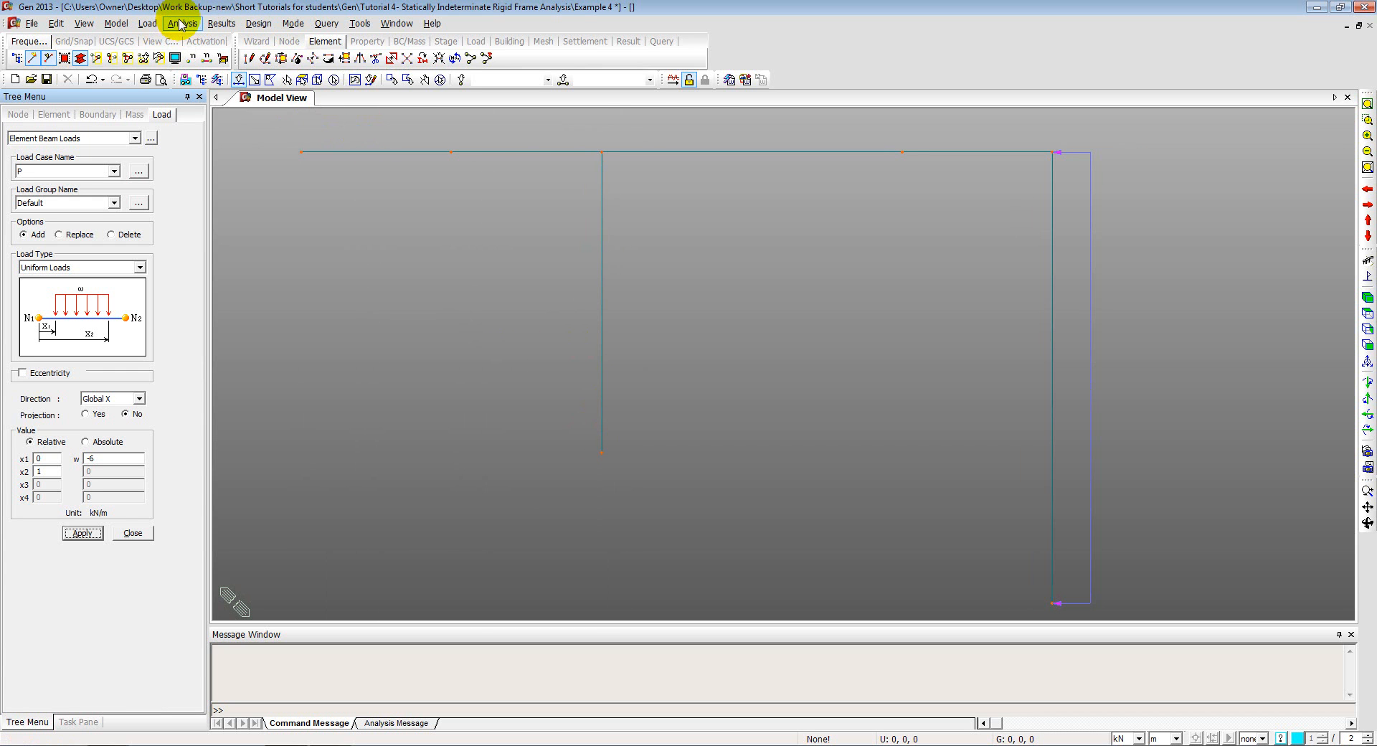
Apply a specified support displacement of Dz -0.003 m in case P at the middle column's base node
click(148, 24)
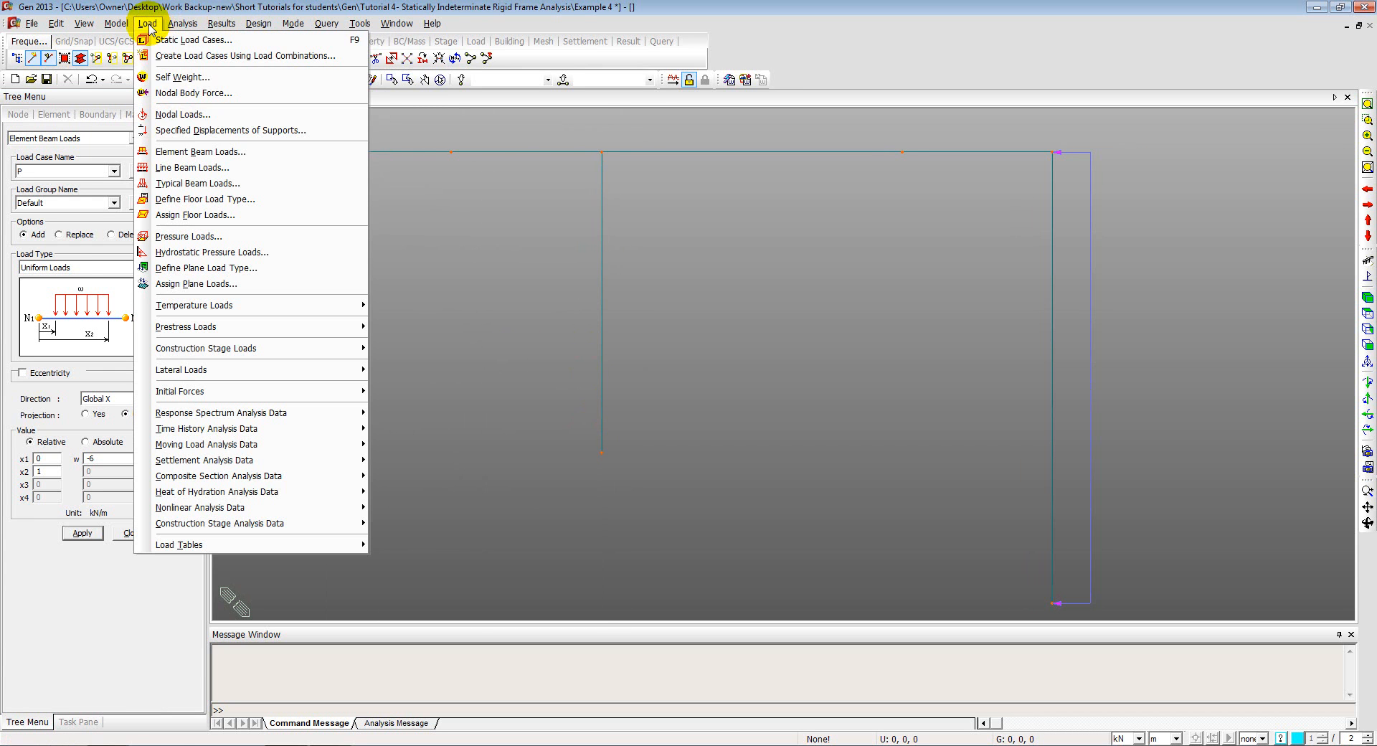
click(200, 131)
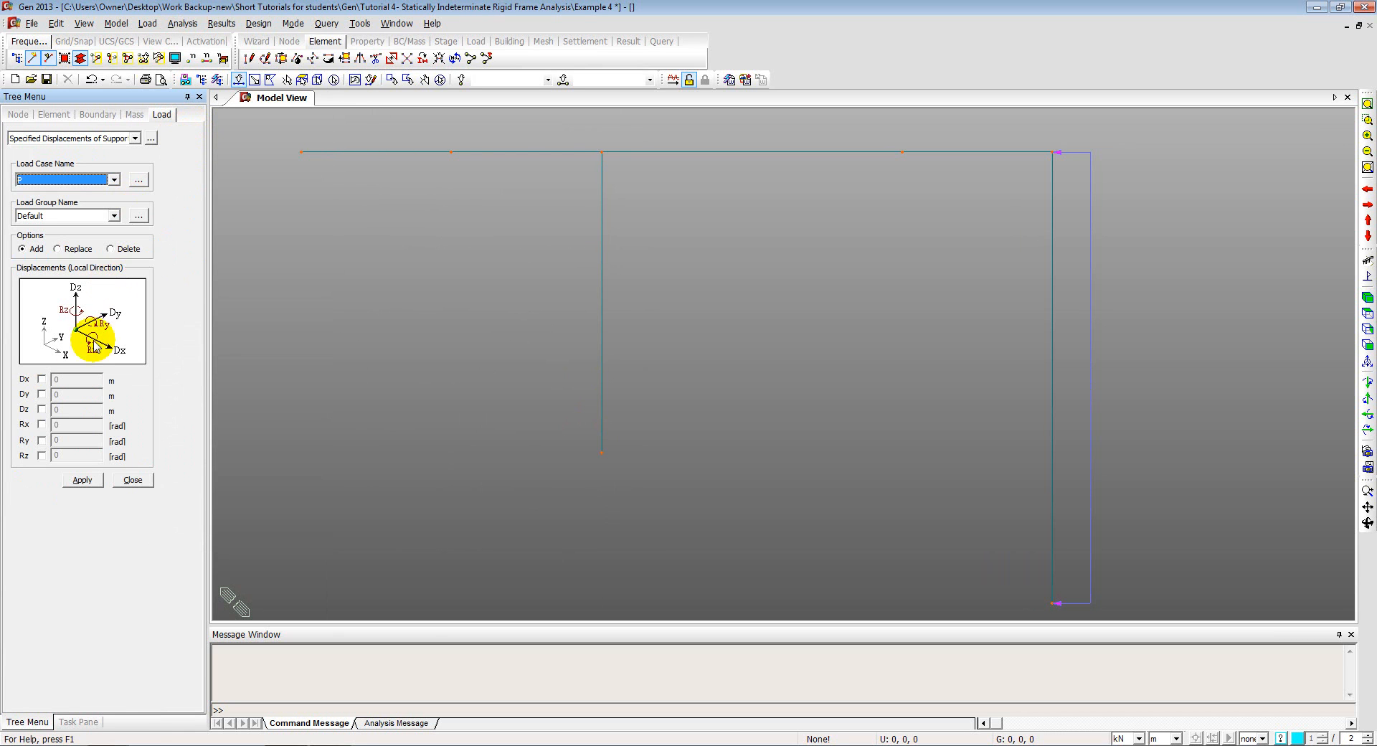
click(41, 410)
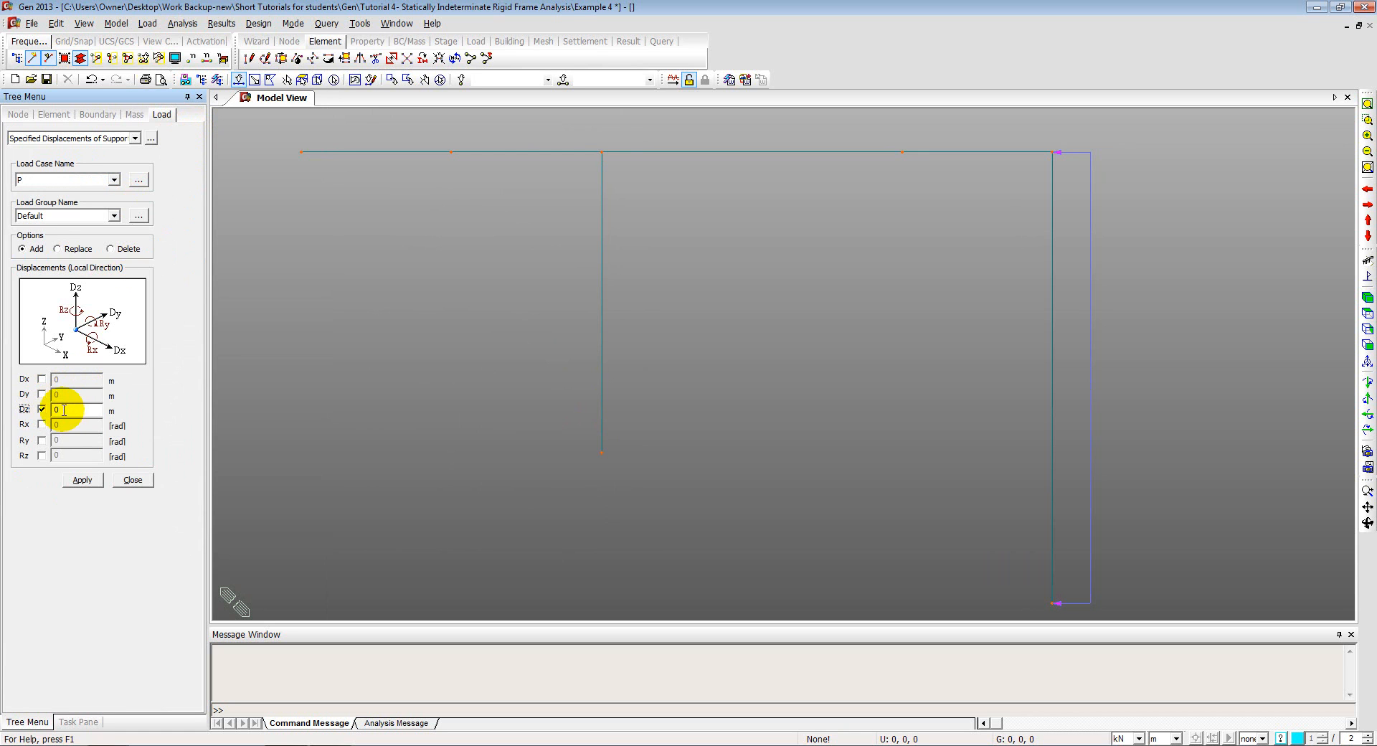
double_click(67, 411)
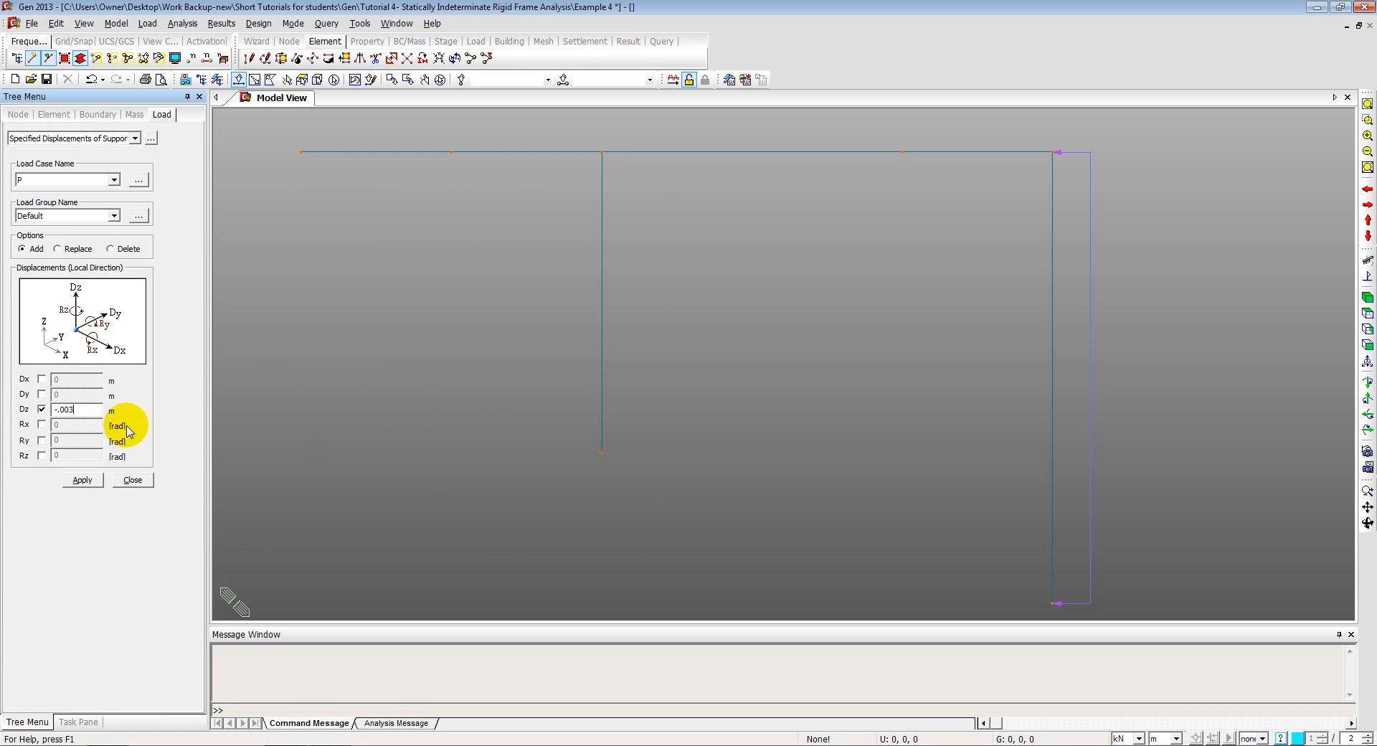
drag(563, 434, 635, 495)
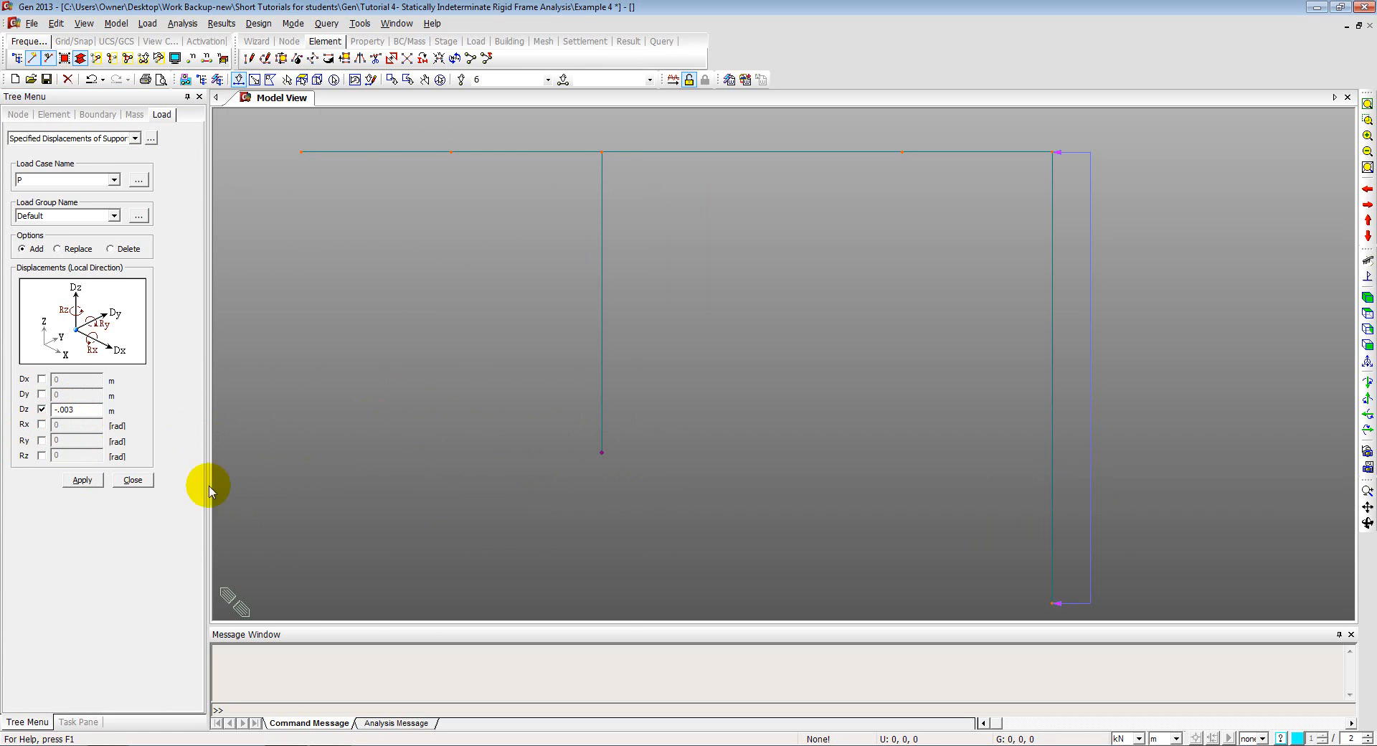
click(82, 479)
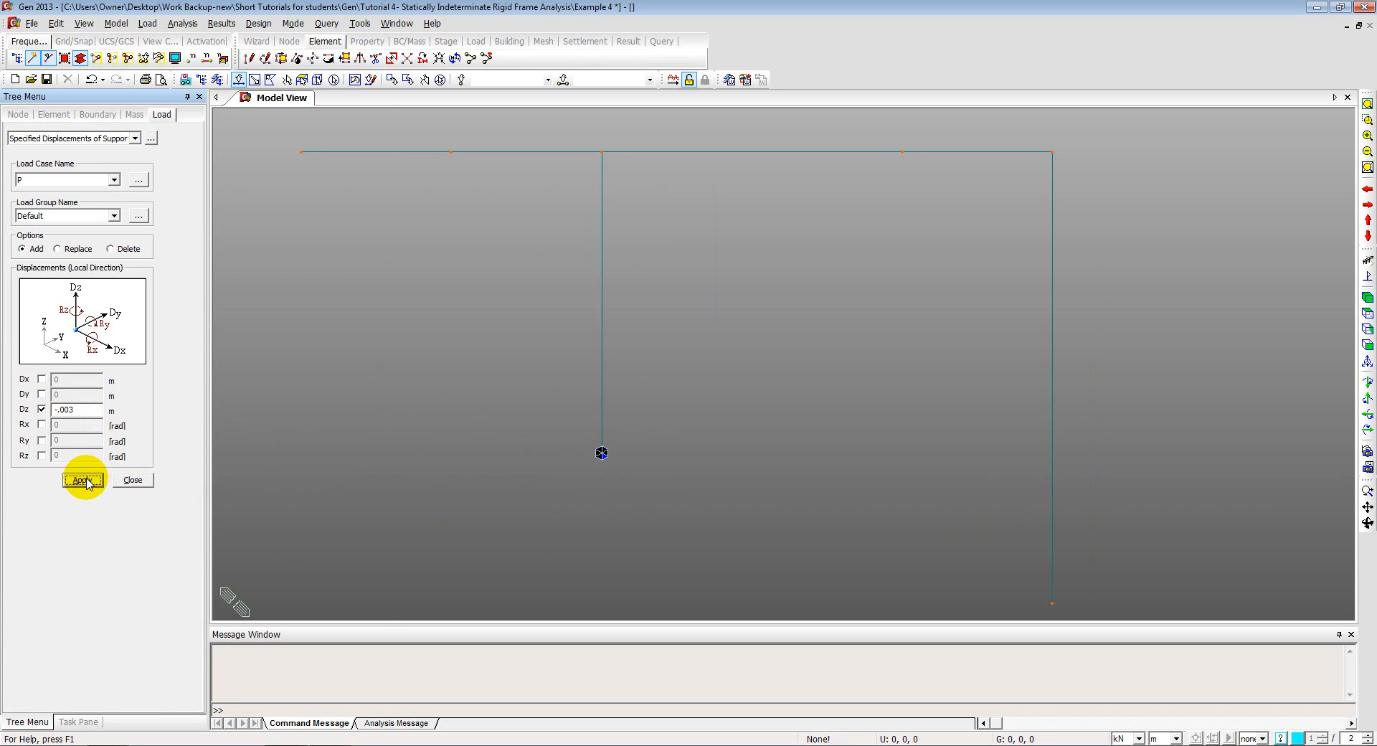
Check the settlement in the PDF and apply a specified displacement of Dz -0.002 m at the right column's base node
middle_drag(389, 450, 192, 262)
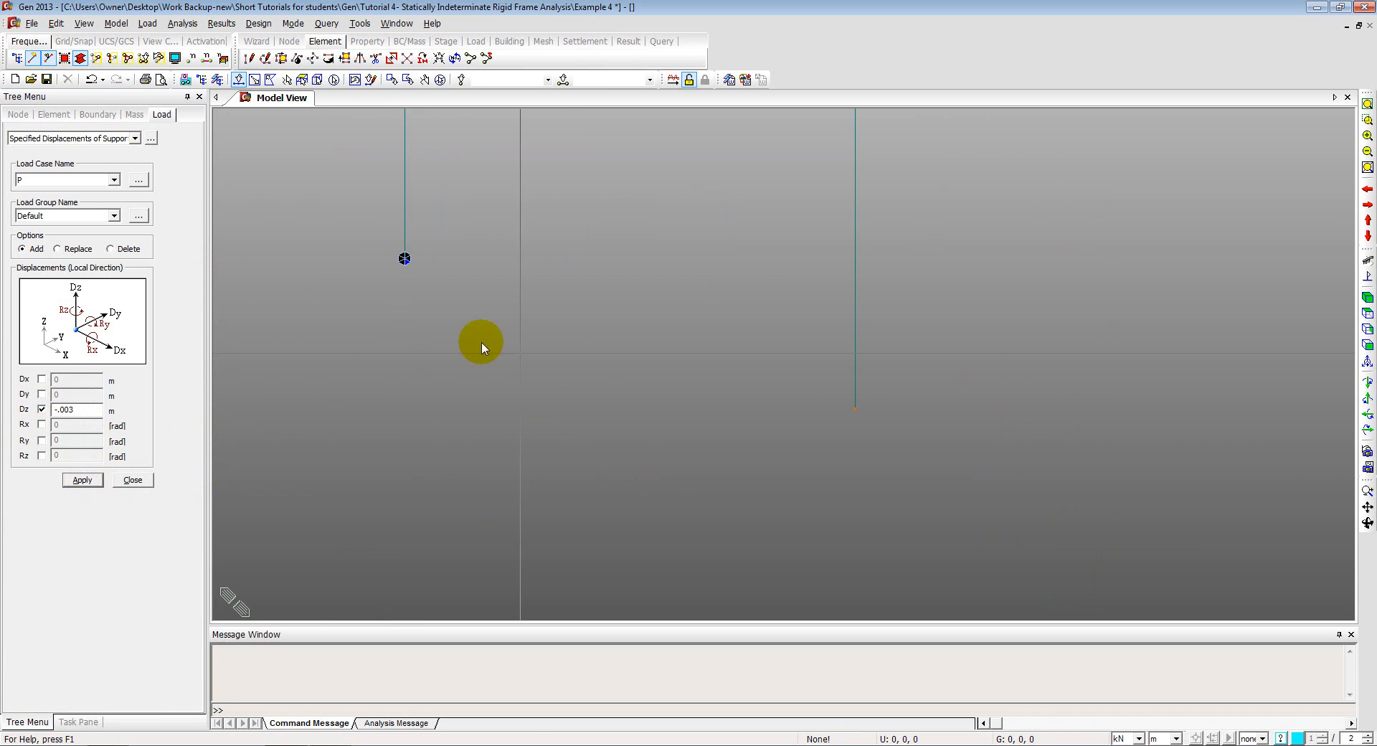
click(877, 439)
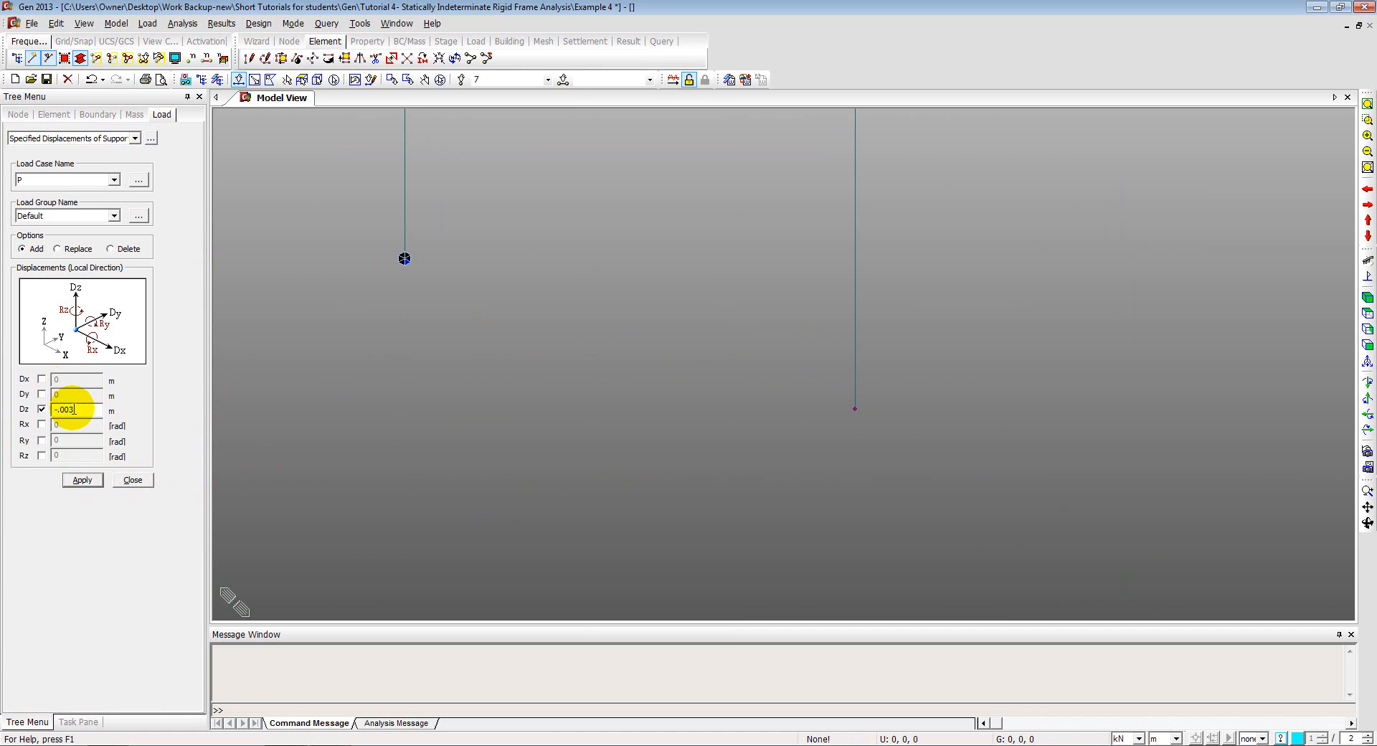
click(70, 409)
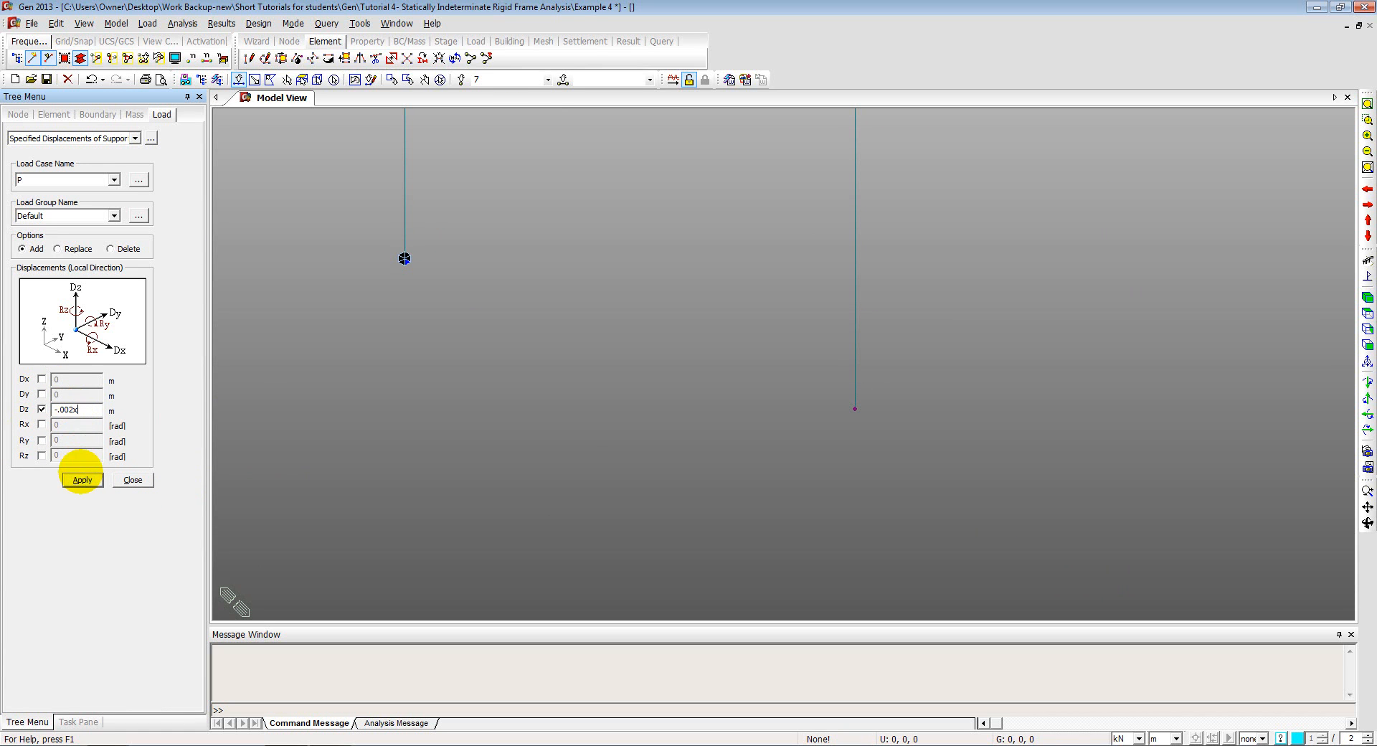
key(alt+Tab)
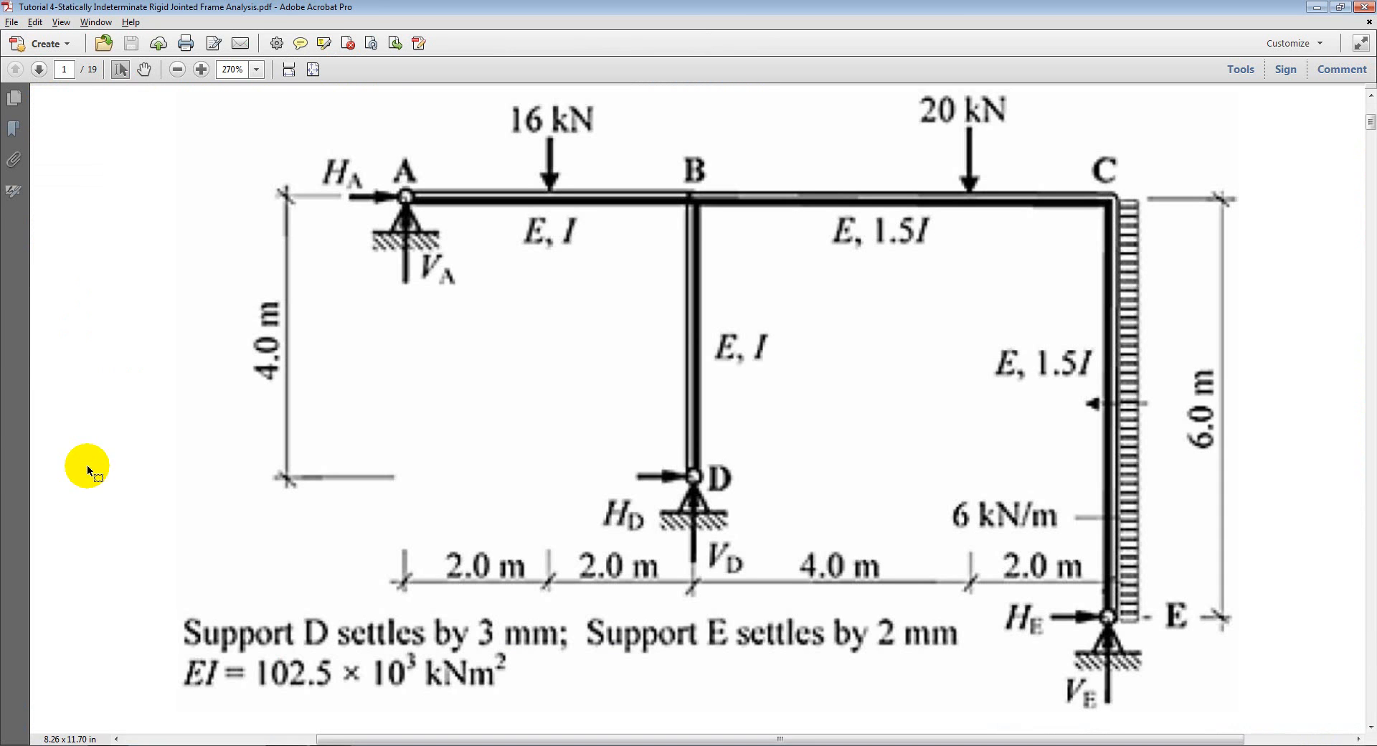
key(alt+Tab)
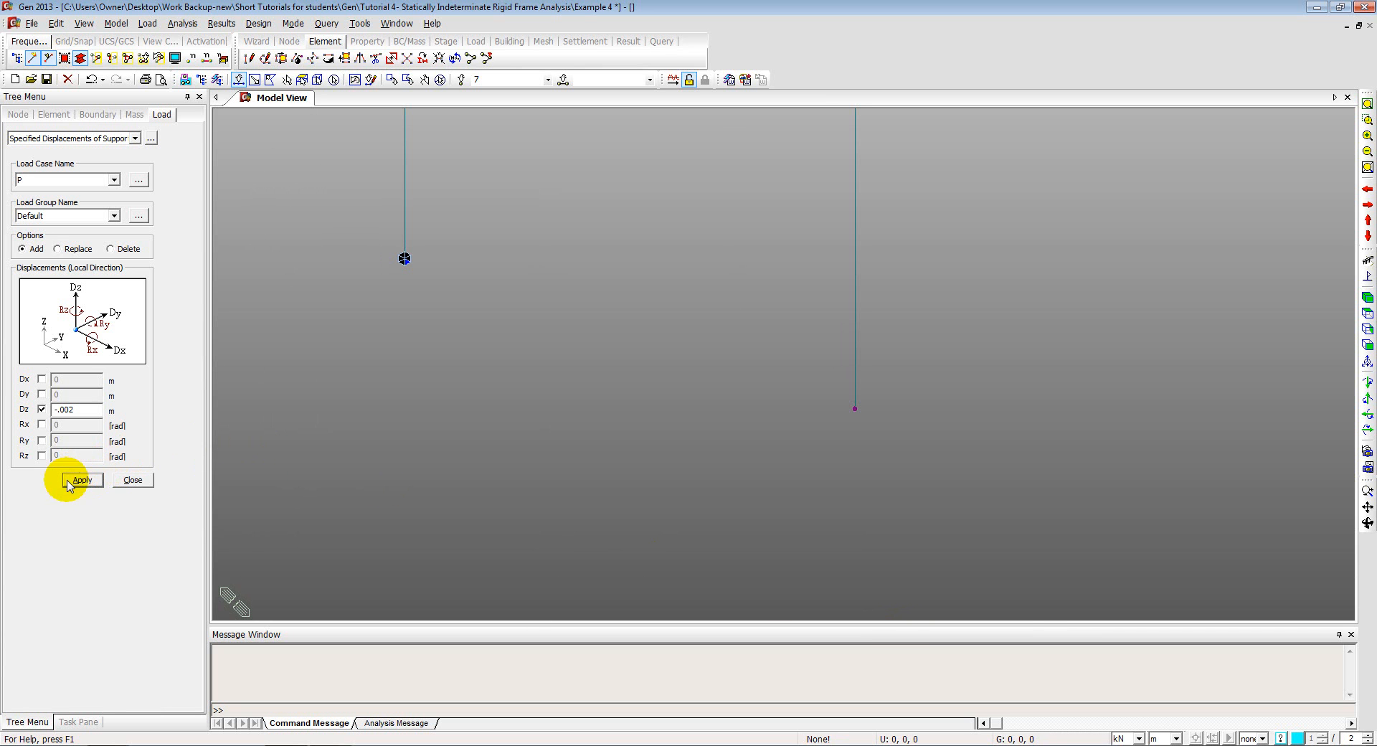
click(81, 482)
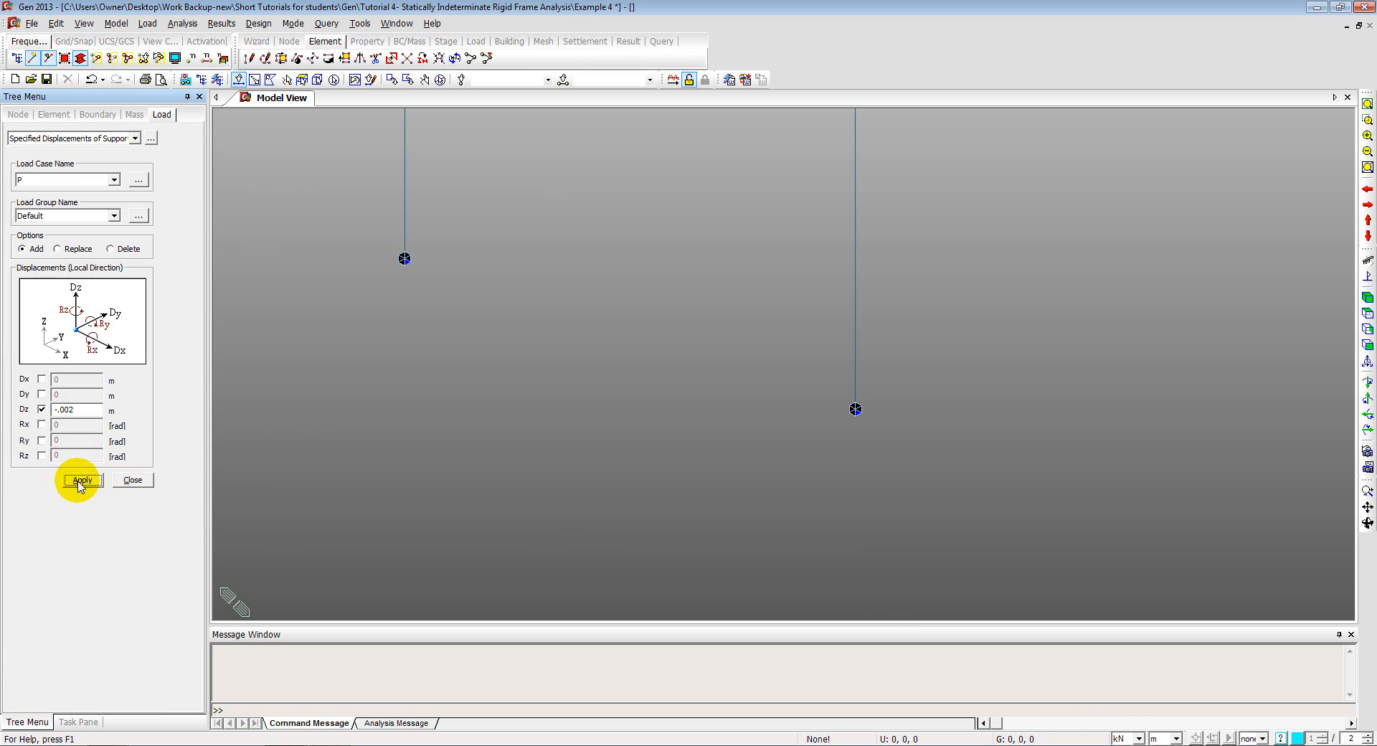
click(127, 480)
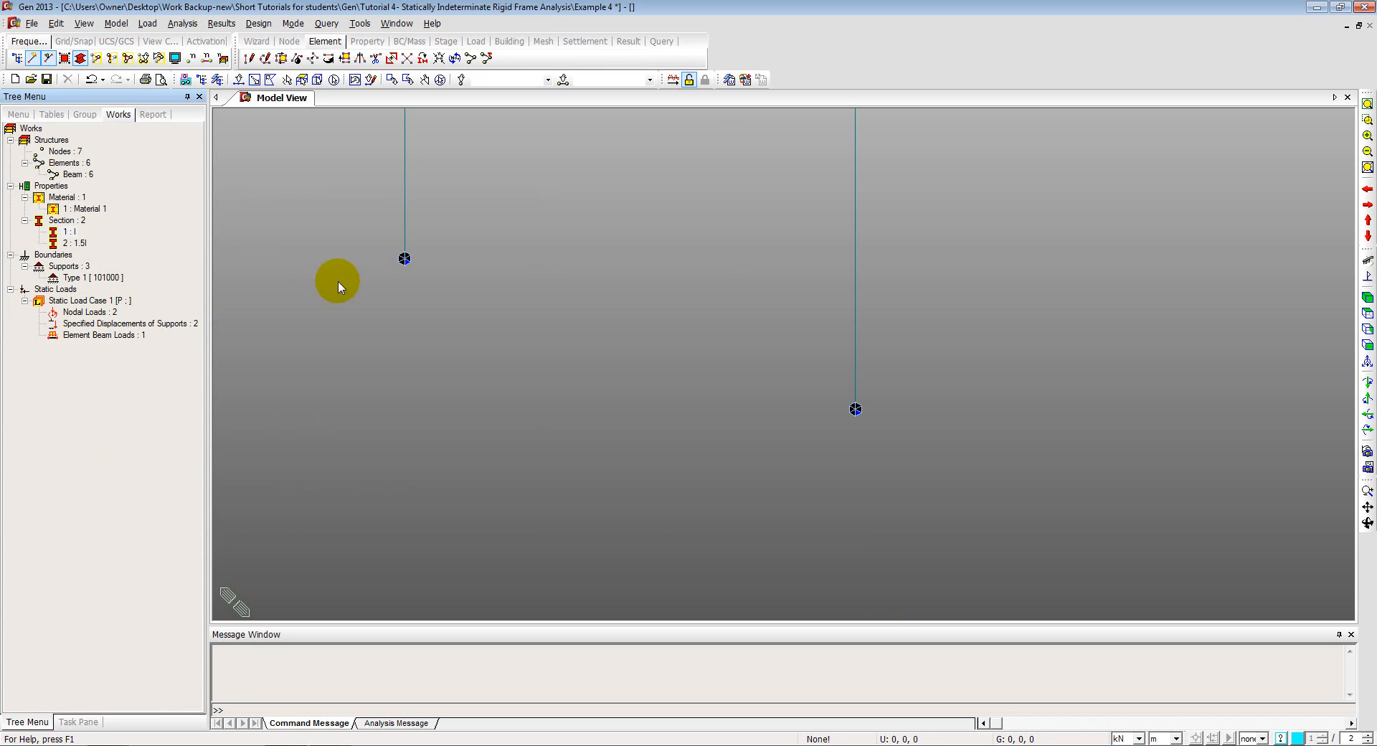
Display the nodal loads of static load case P on the frame and check their values
click(1367, 316)
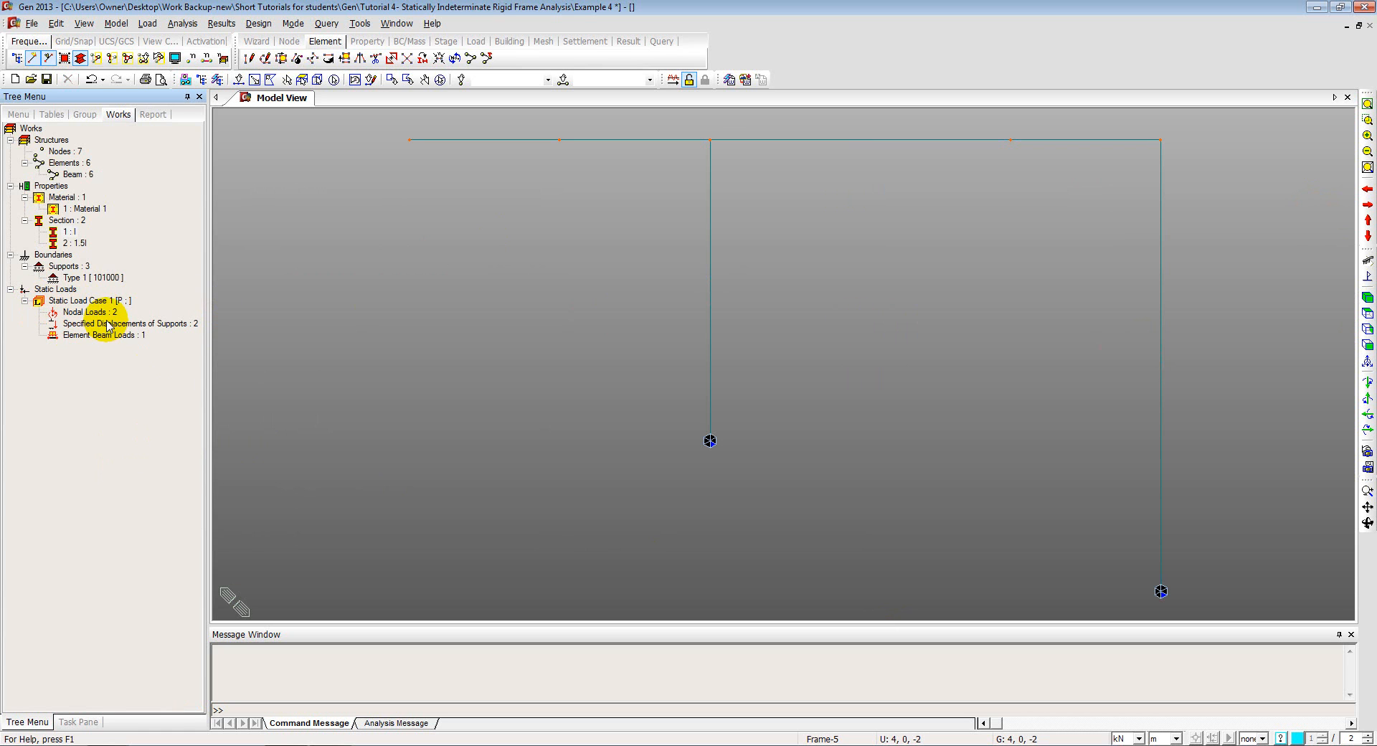
click(75, 63)
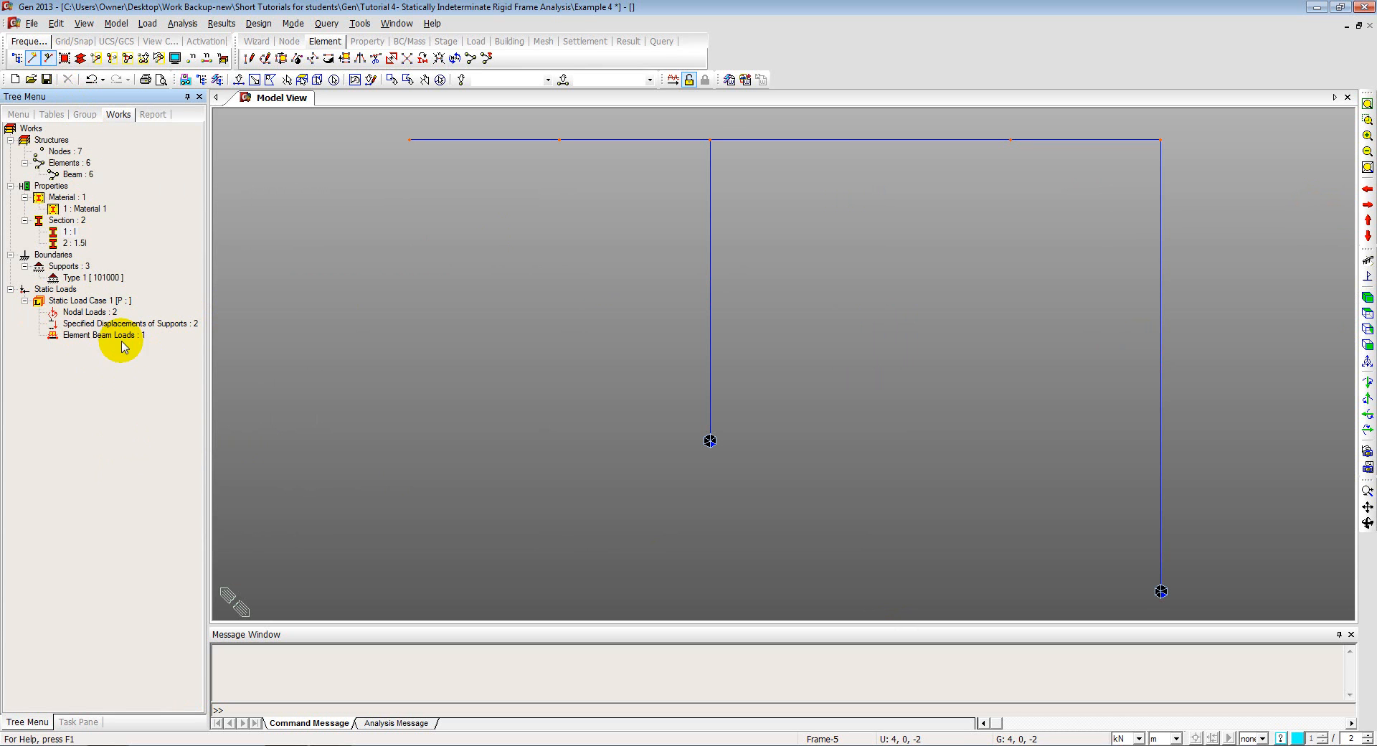
right_click(82, 310)
click(108, 314)
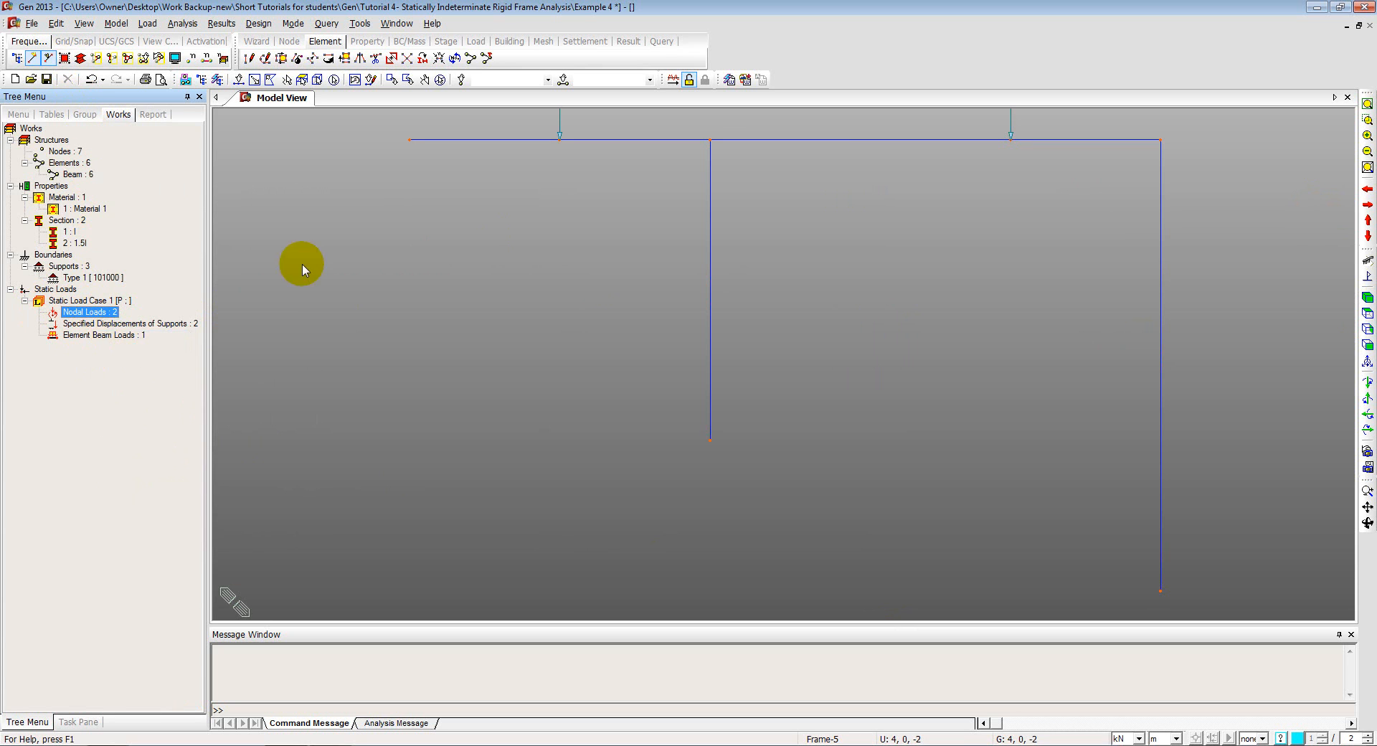
middle_drag(362, 246, 339, 330)
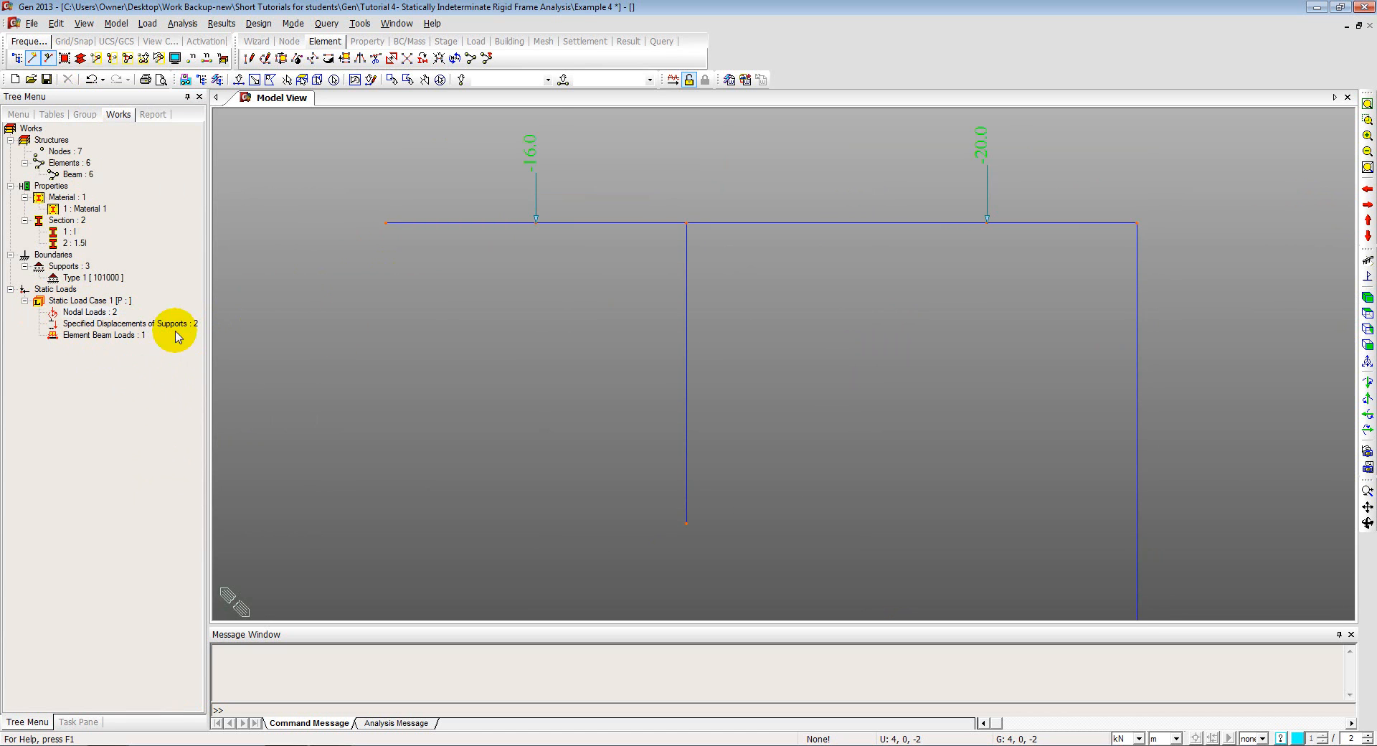
scroll(307, 295, up, 1)
scroll(307, 295, down, 3)
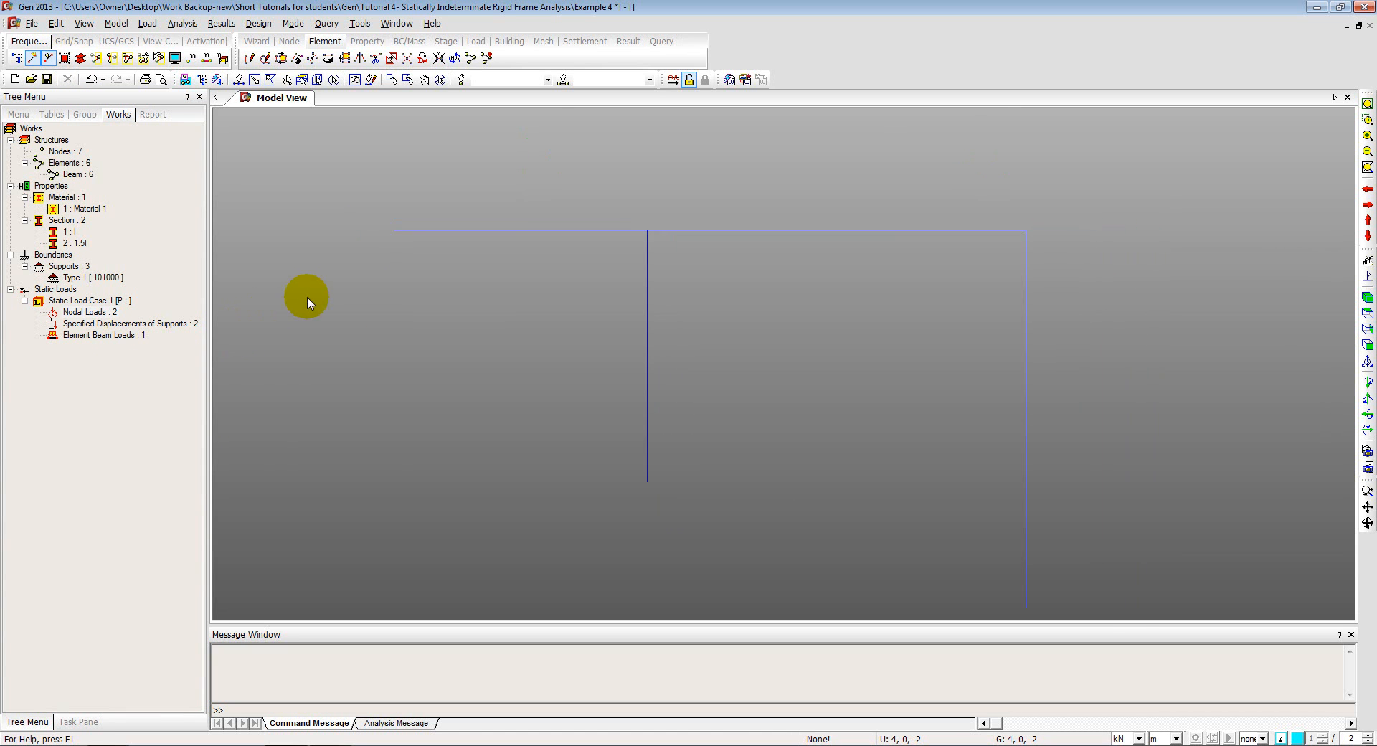
Display the specified support displacements and the element beam load to check them, and hide the beam load again
right_click(88, 326)
click(113, 340)
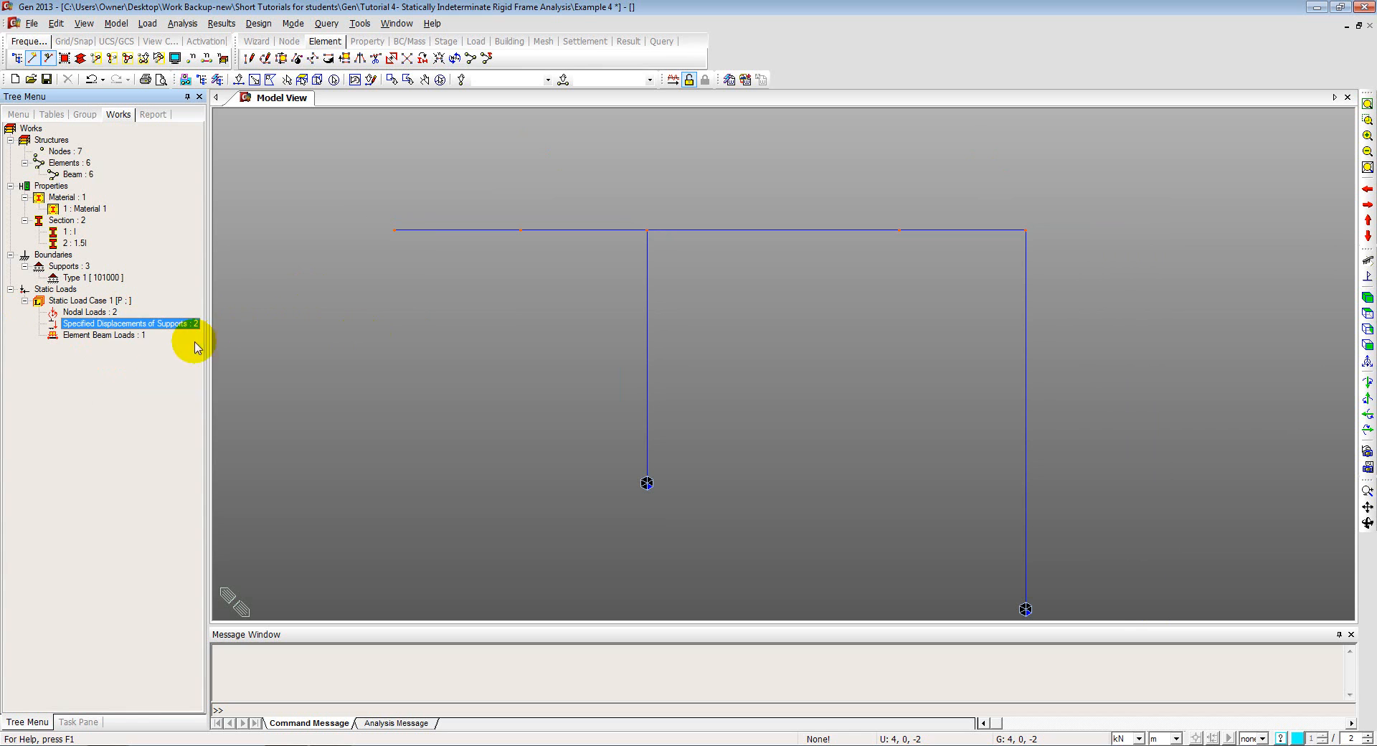
right_click(115, 335)
click(152, 362)
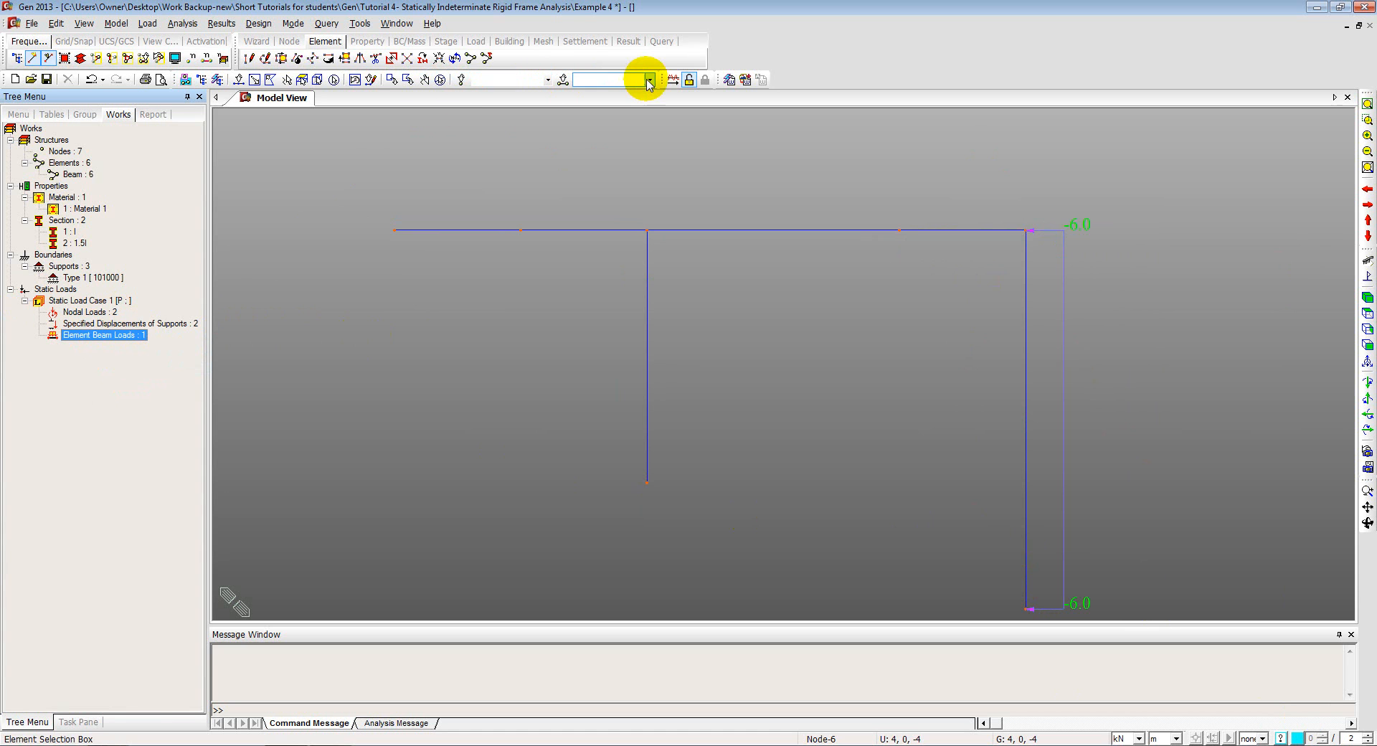
right_click(80, 337)
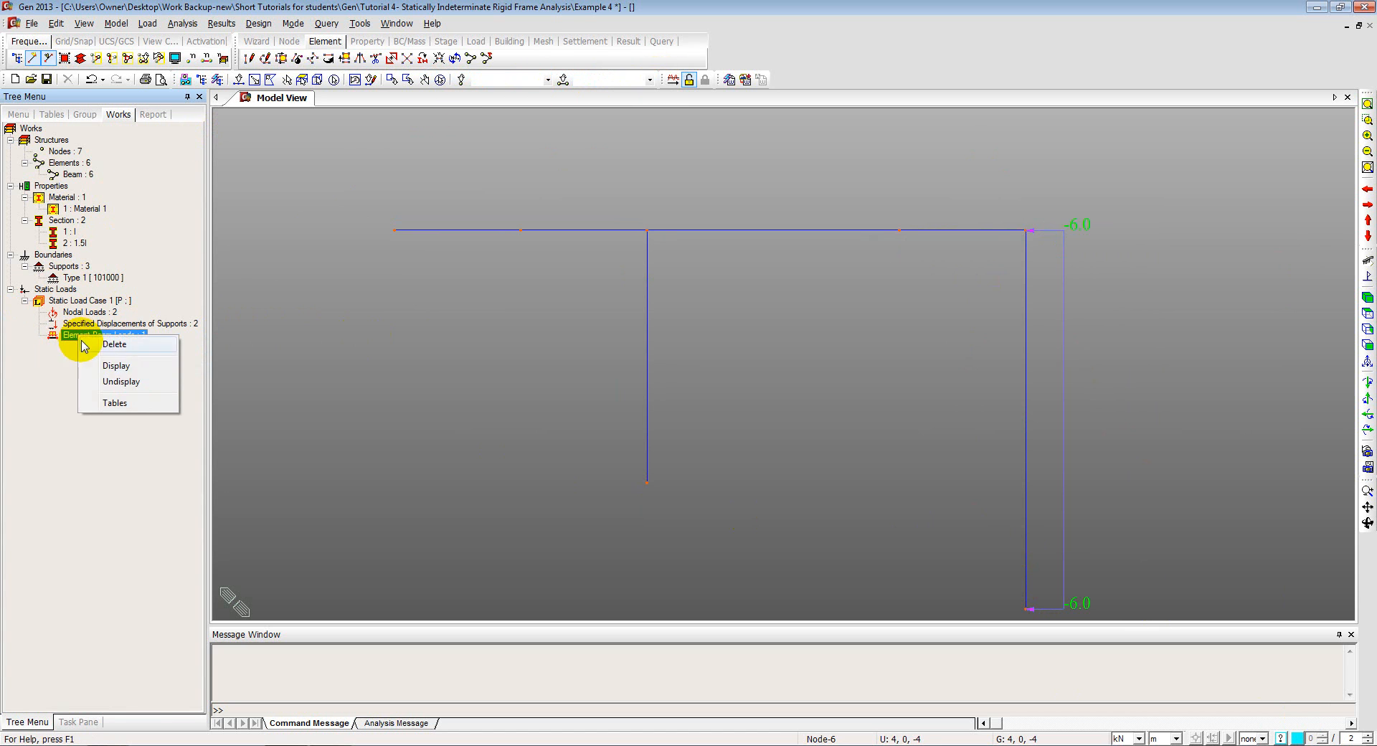
click(109, 381)
Run the analysis and display the FXYZ reaction forces for load case P with values to two decimal places
click(673, 80)
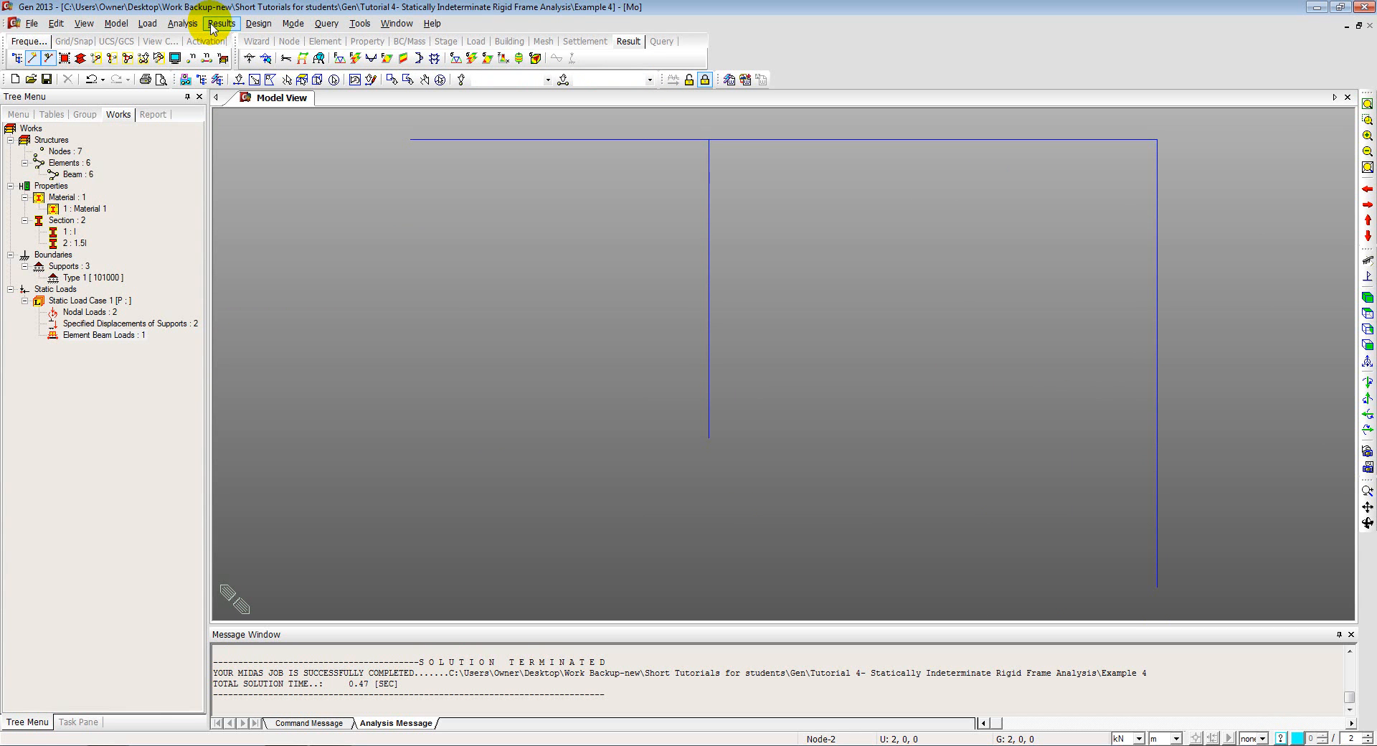
click(212, 27)
mouse_move(244, 62)
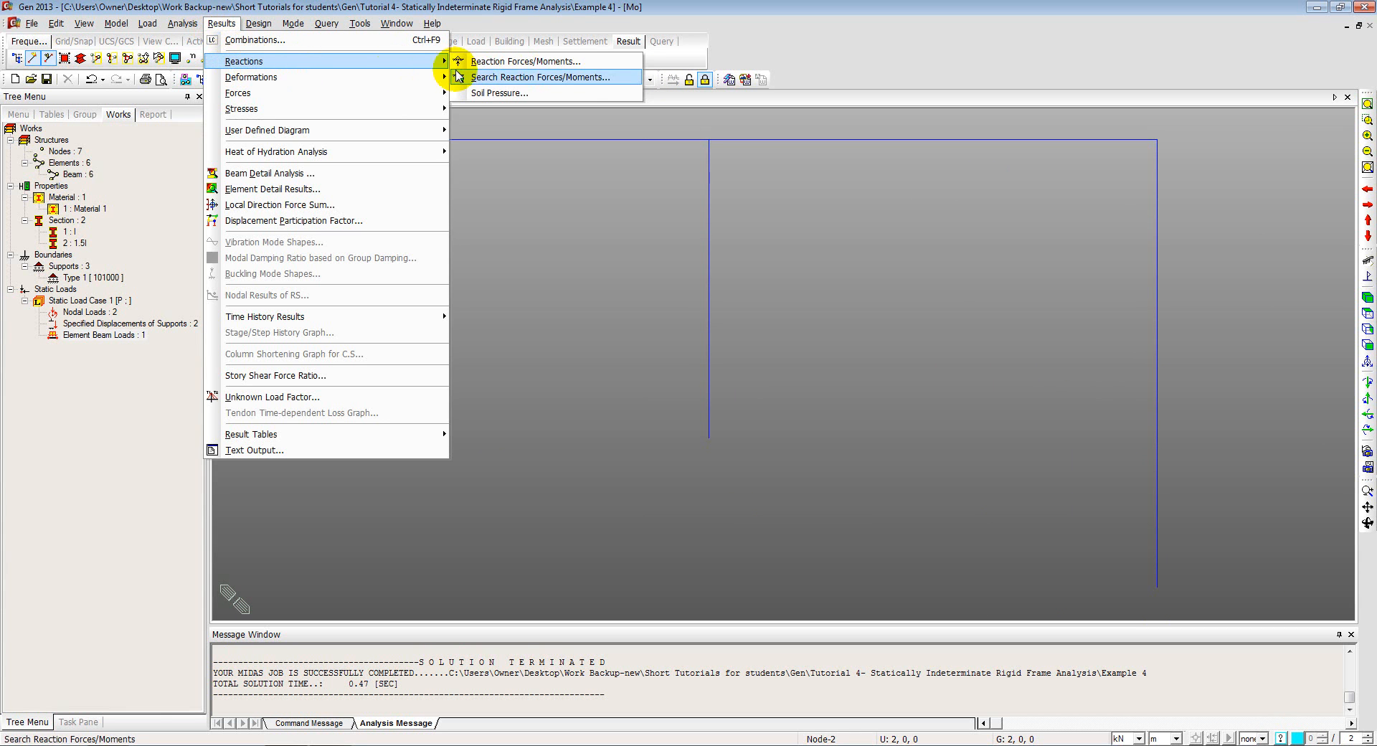
click(491, 64)
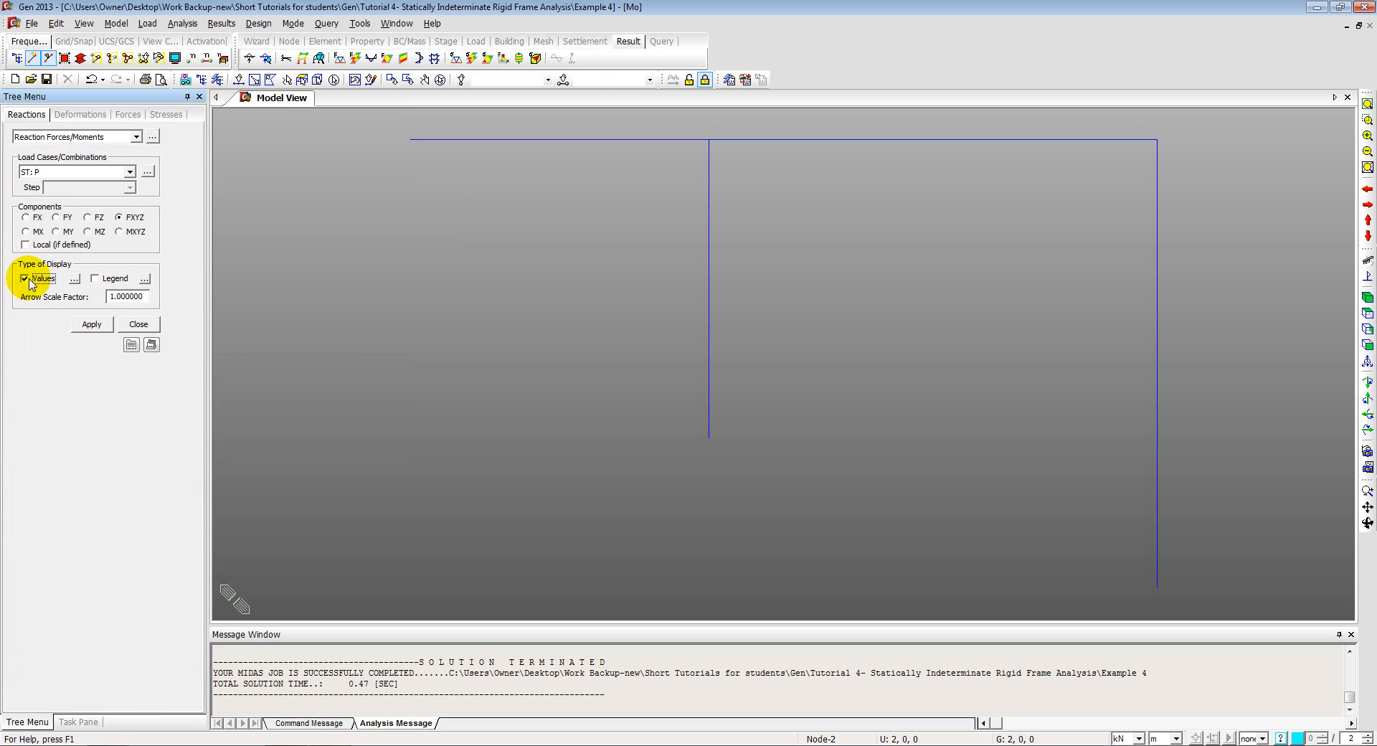
click(74, 278)
double_click(695, 317)
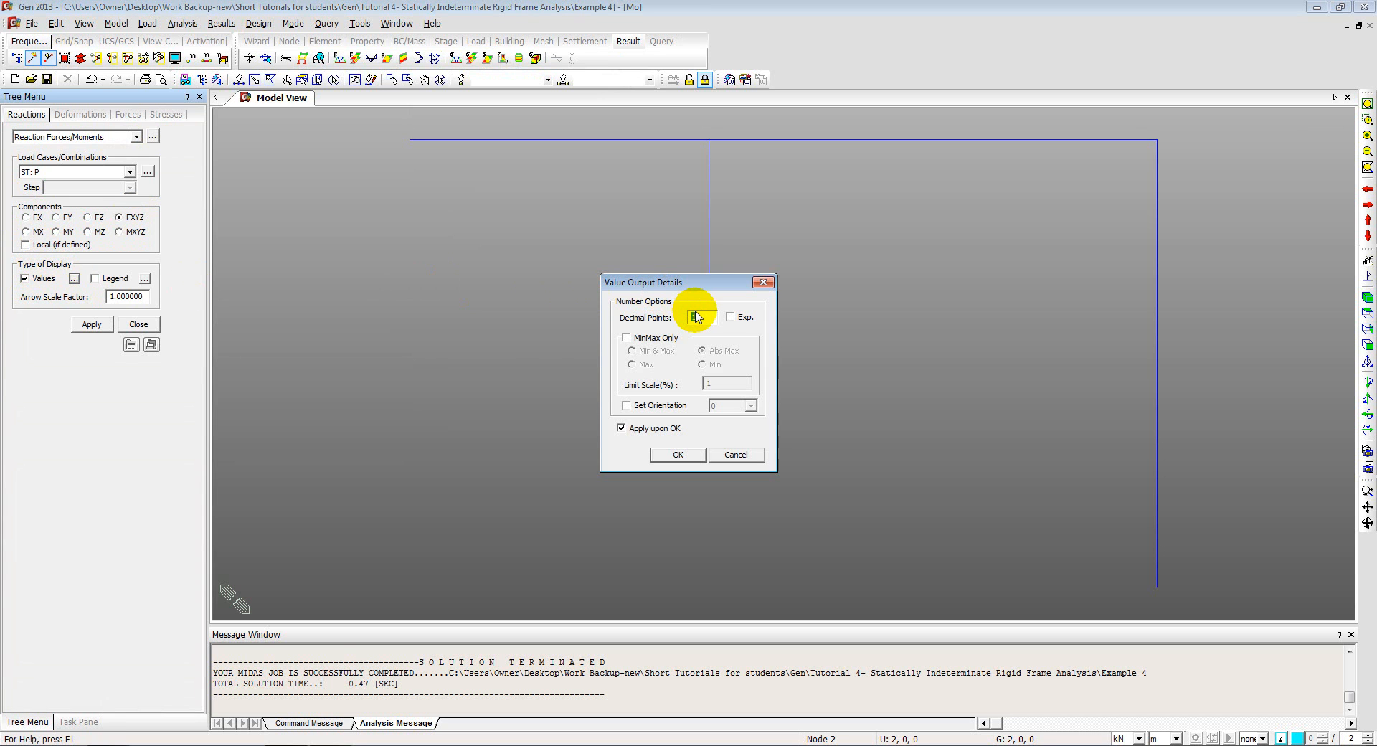
click(679, 455)
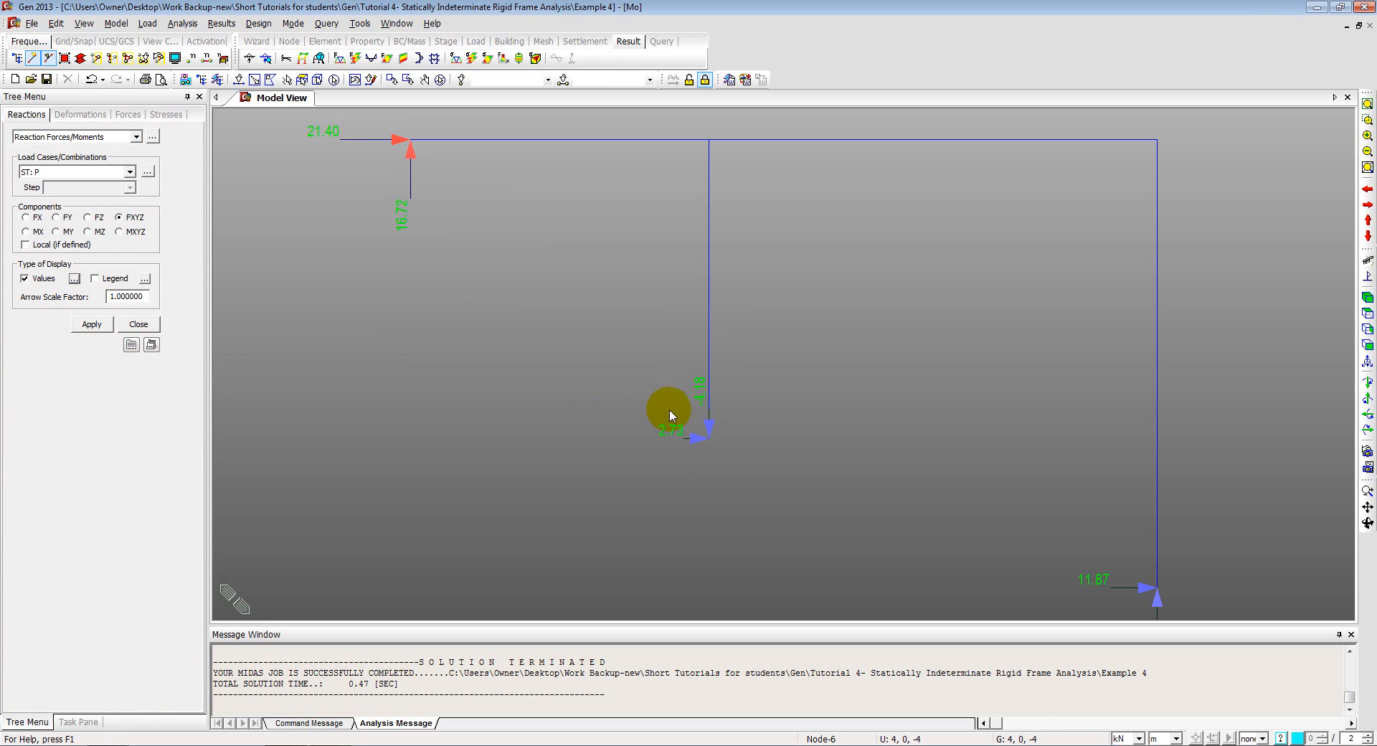
scroll(656, 365, down, 3)
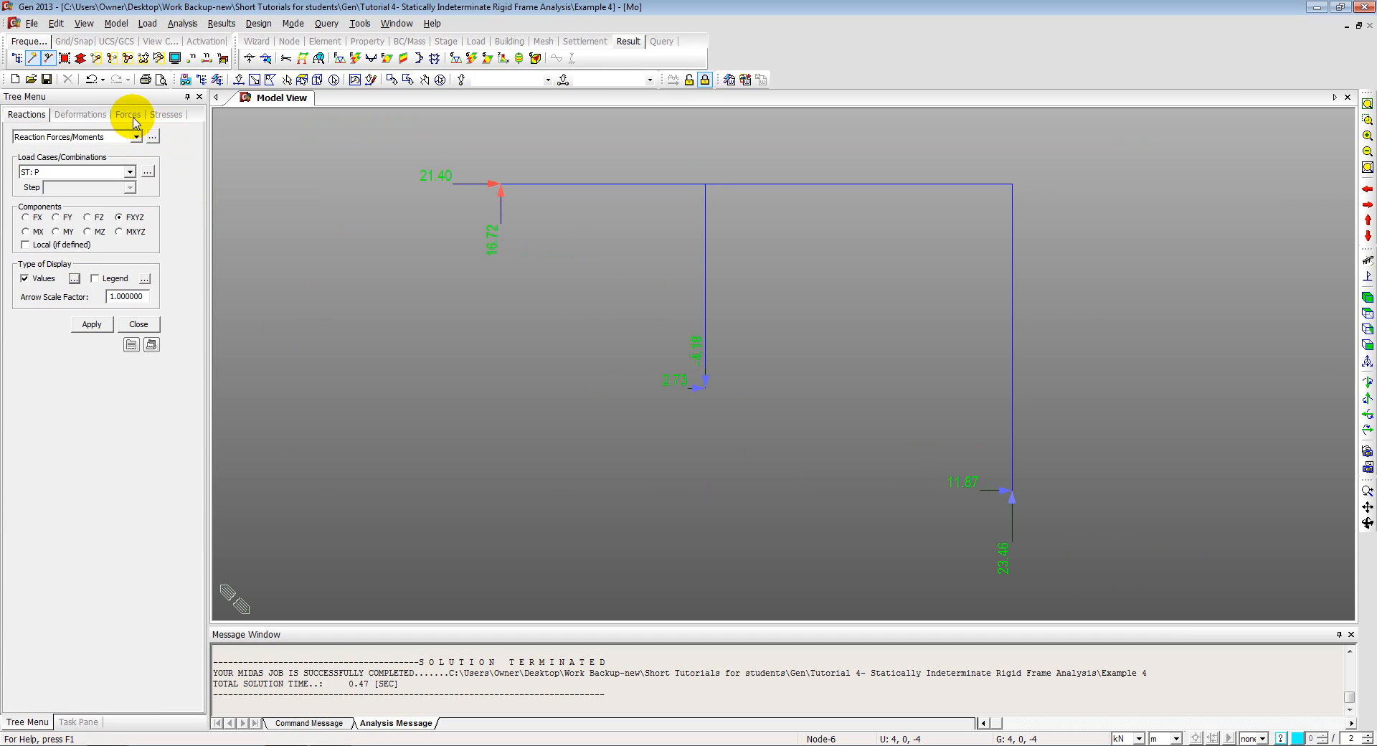
double_click(211, 7)
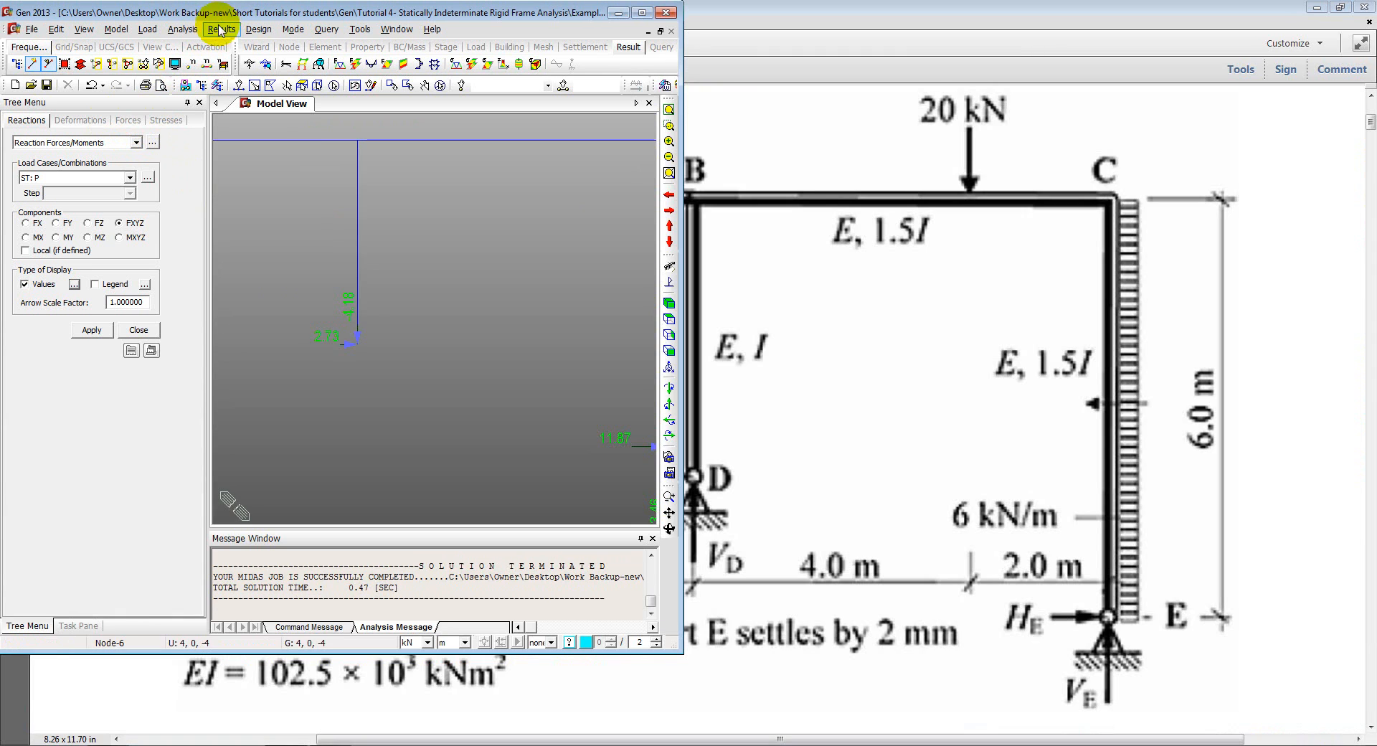
double_click(230, 10)
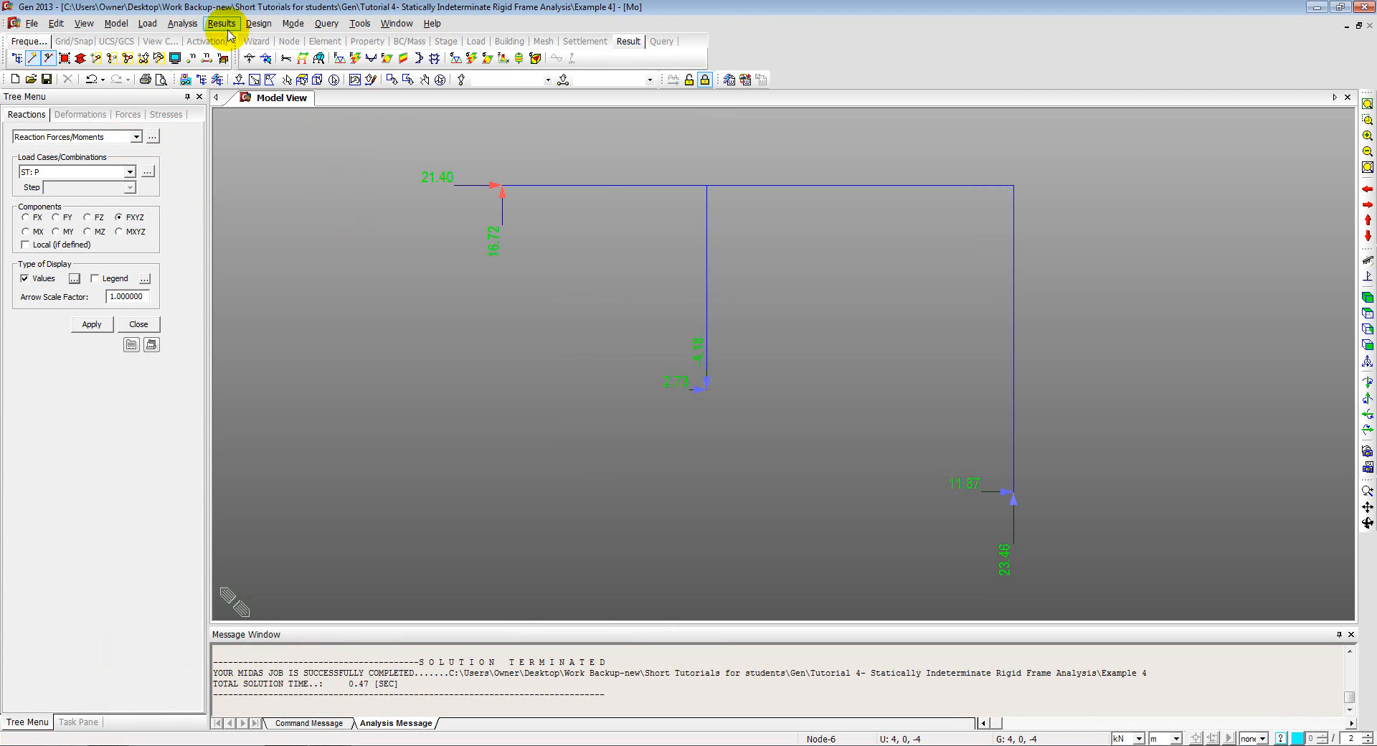
Display the DXYZ deformed shape for case P with values, over the undeformed frame, using Real Deform and a deformation scale factor of 3
click(223, 24)
mouse_move(289, 86)
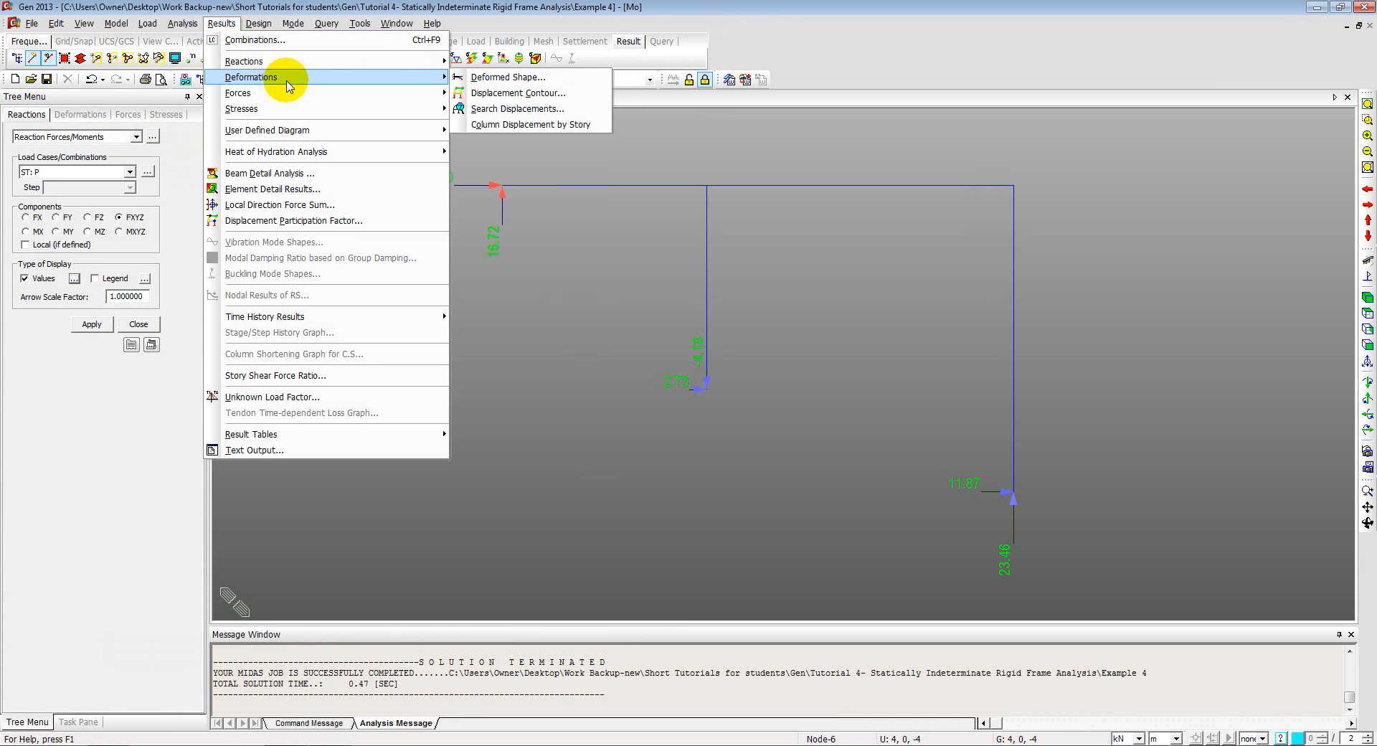
click(485, 78)
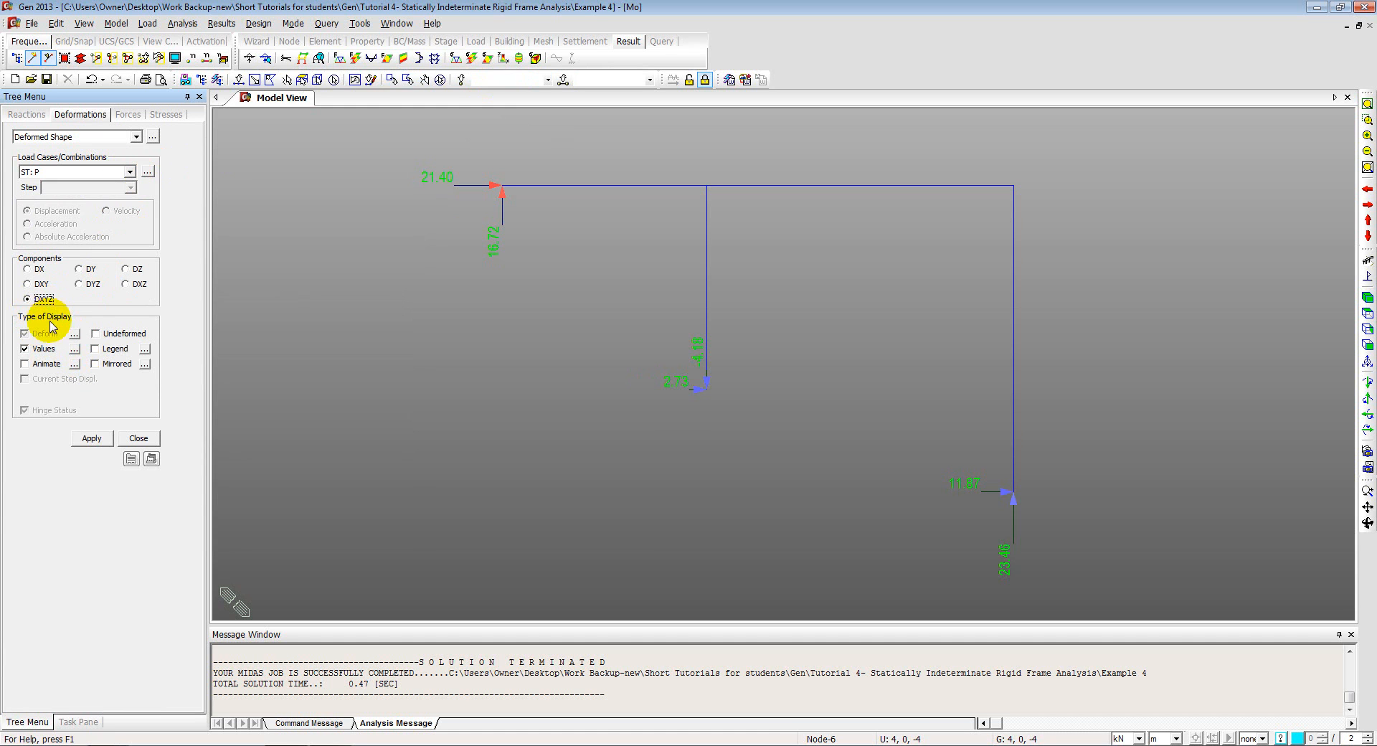
click(96, 334)
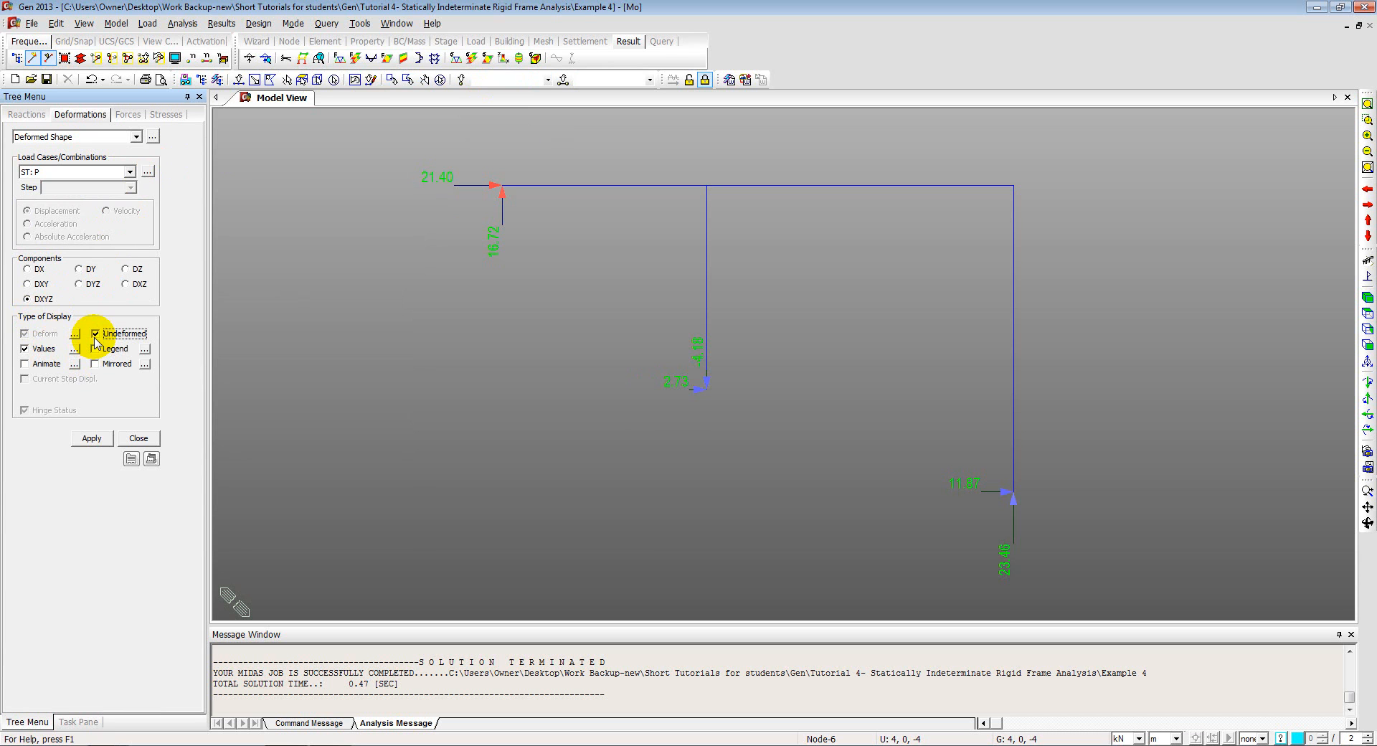
click(74, 336)
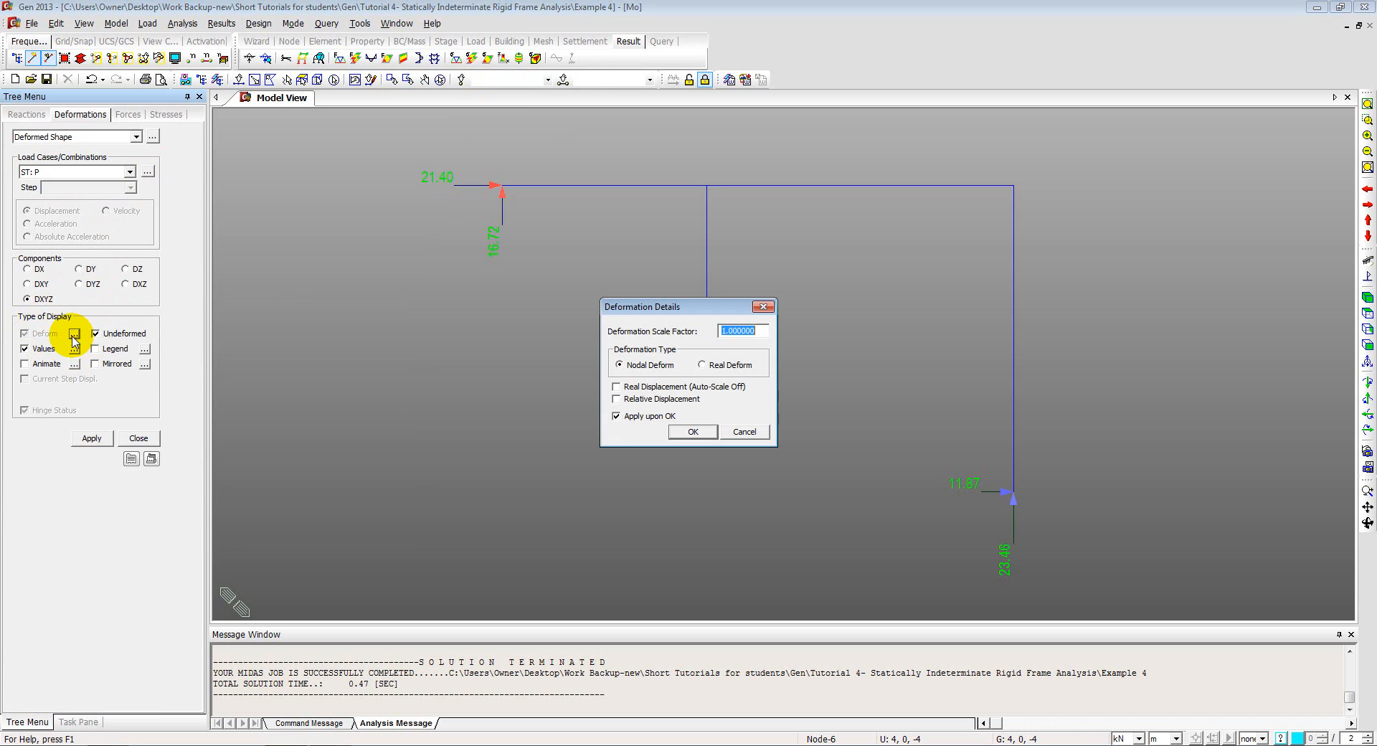
click(702, 364)
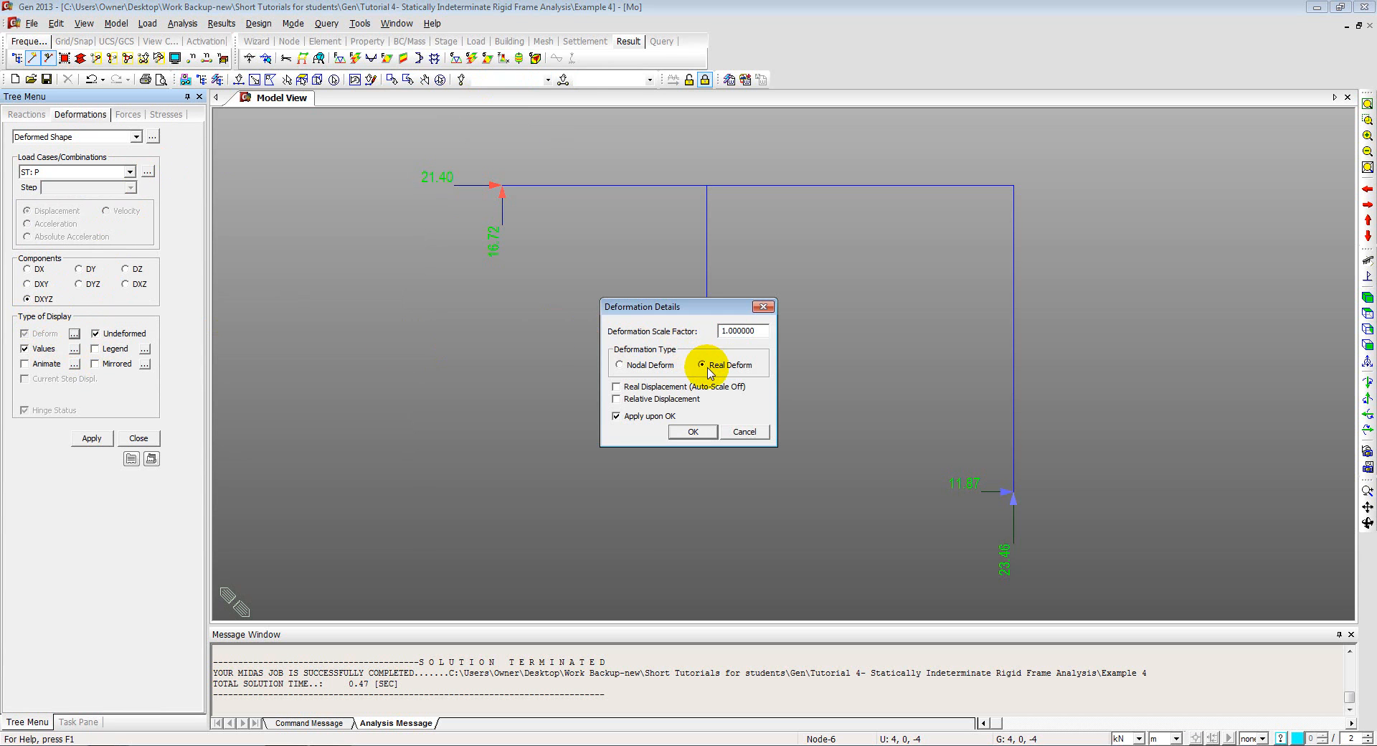
drag(766, 330, 700, 325)
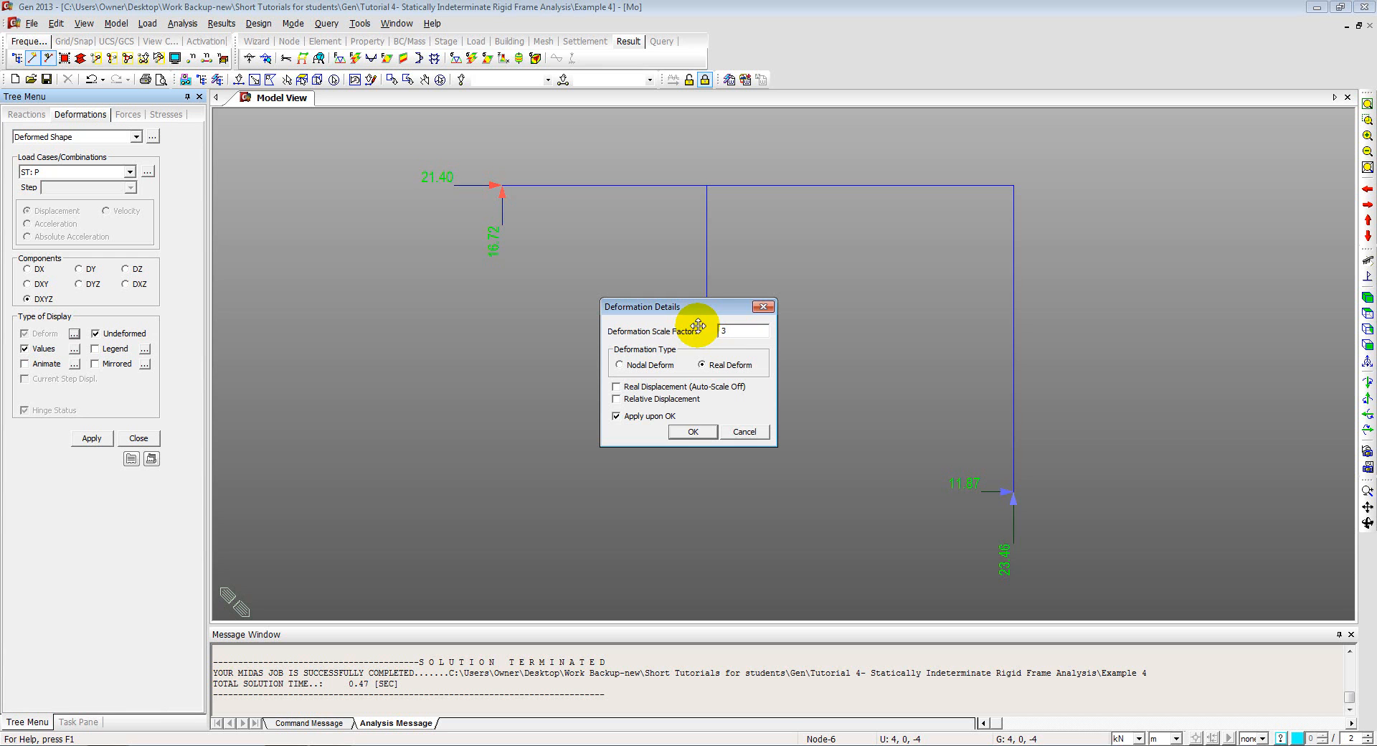
click(681, 431)
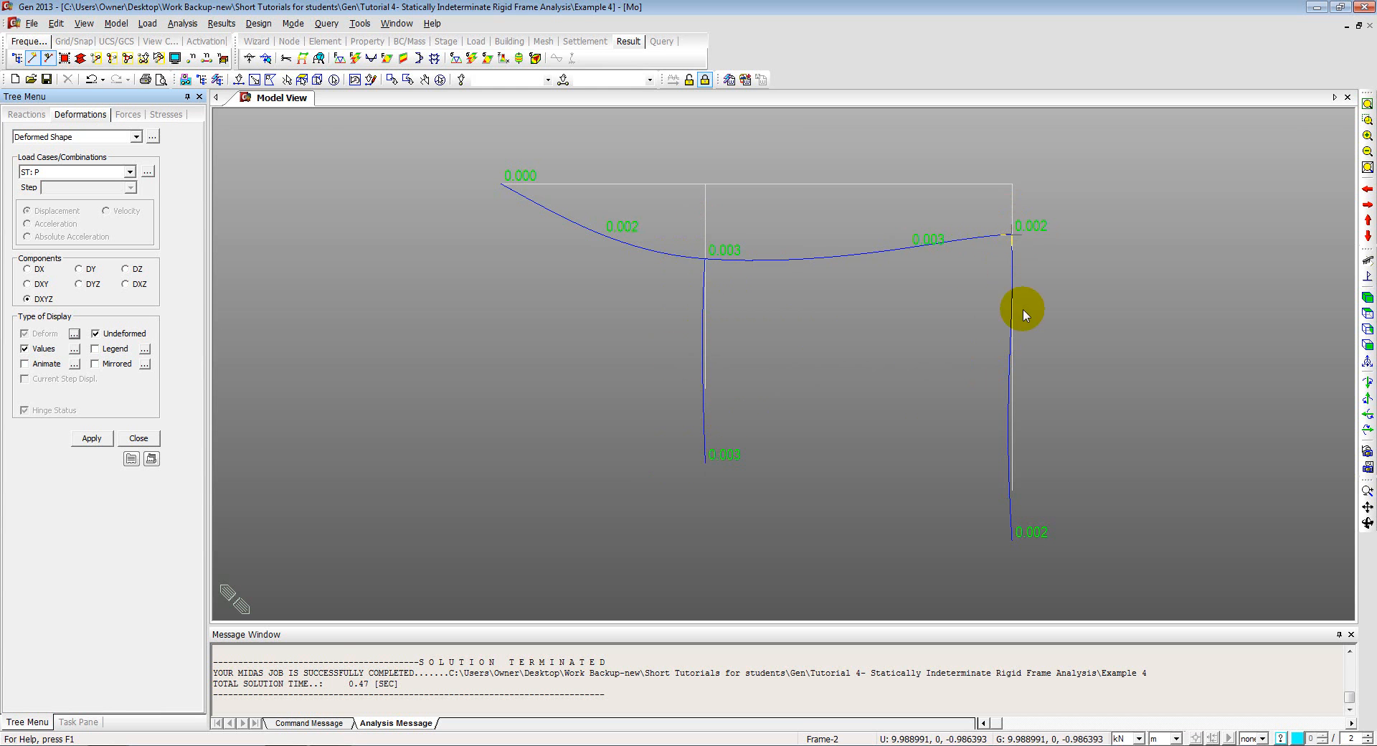
Inspect the deformed shape around the middle and right beam-column joints, and display only the DX component for the whole frame
middle_drag(674, 273, 629, 289)
scroll(629, 290, up, 1)
scroll(629, 294, up, 3)
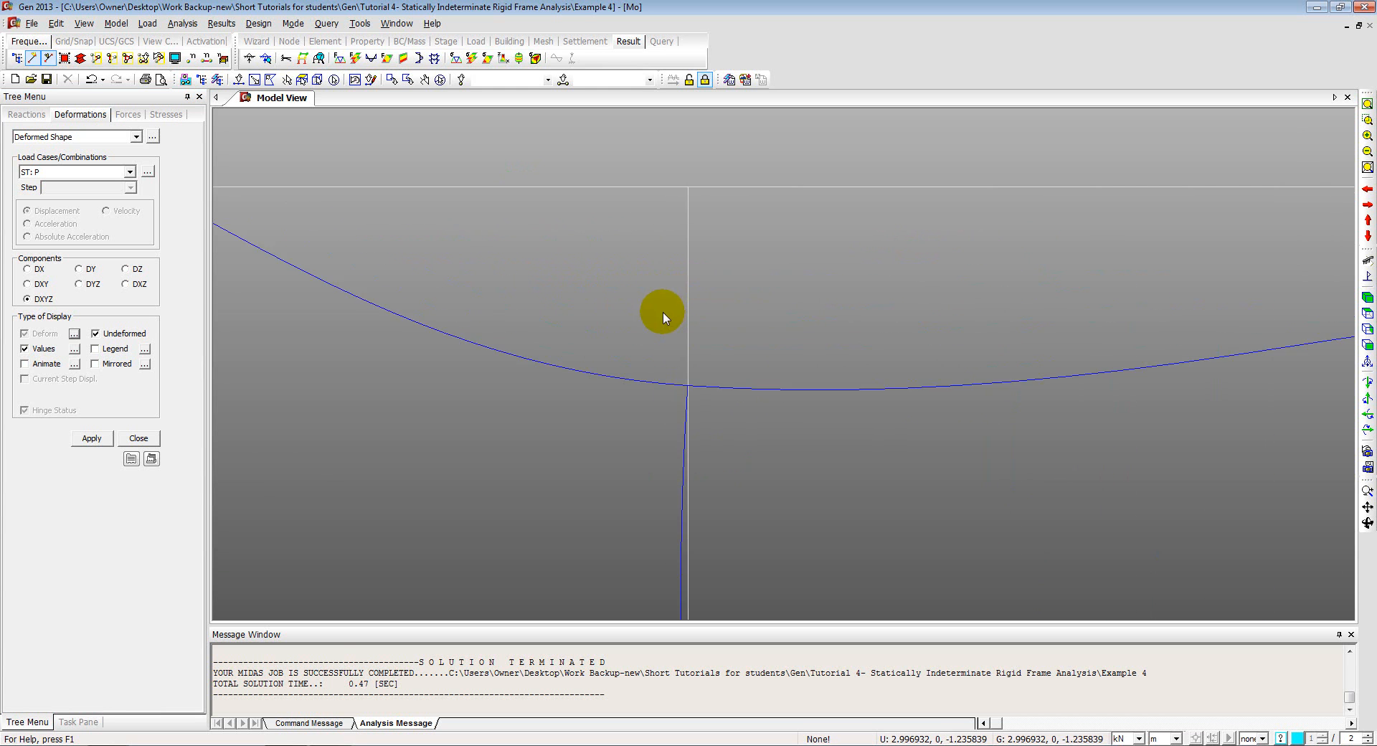
middle_drag(680, 353, 580, 254)
middle_drag(701, 306, 308, 277)
middle_drag(526, 316, 409, 270)
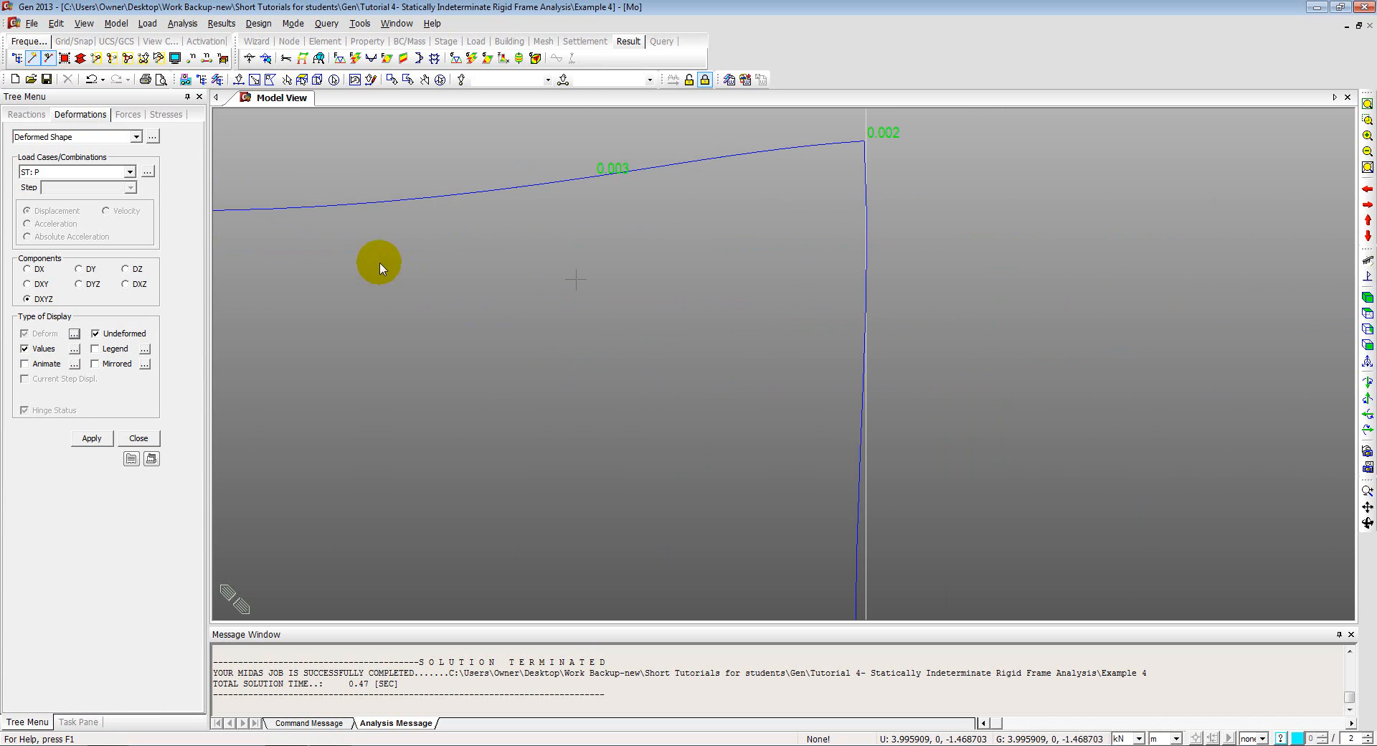
click(38, 270)
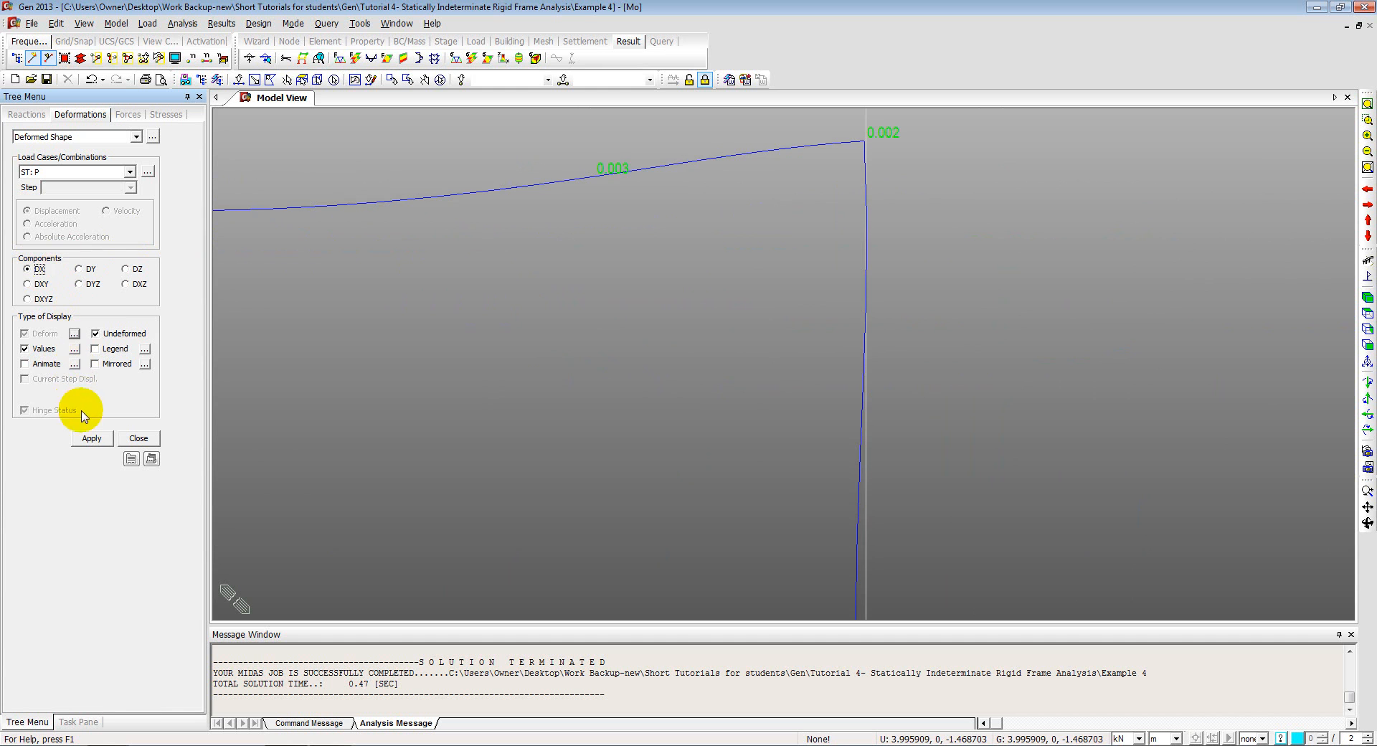
click(88, 438)
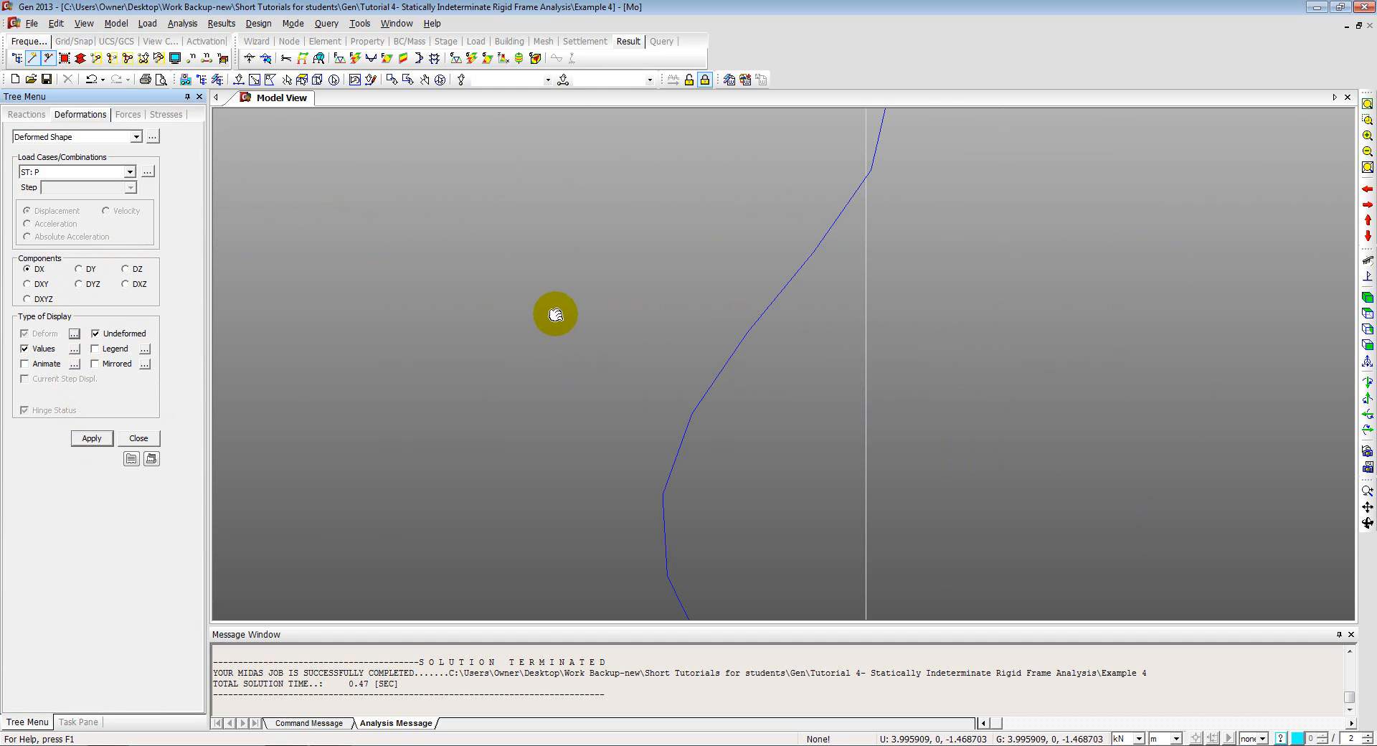
middle_drag(556, 314, 733, 326)
scroll(733, 318, down, 3)
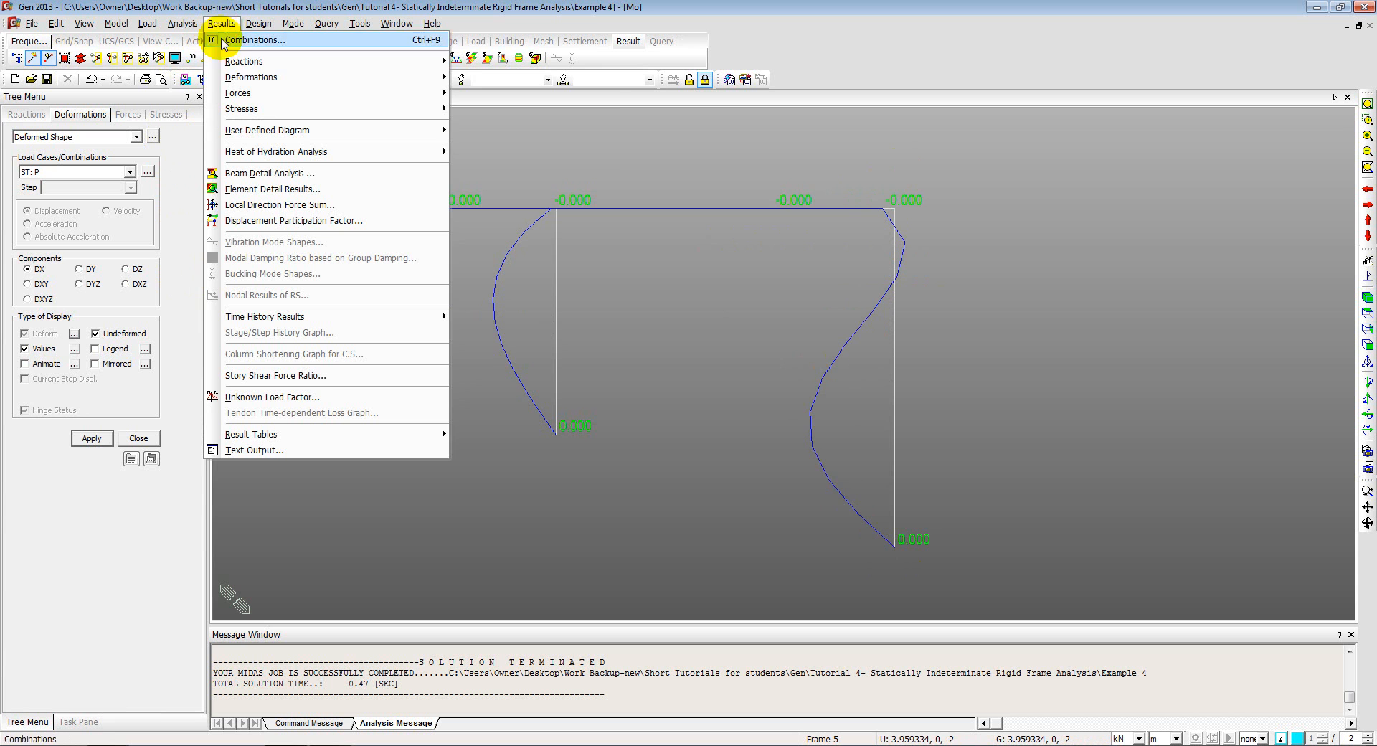
Display the My beam diagram for case P without the deformed shape, with values at all output section locations
mouse_move(239, 92)
click(499, 125)
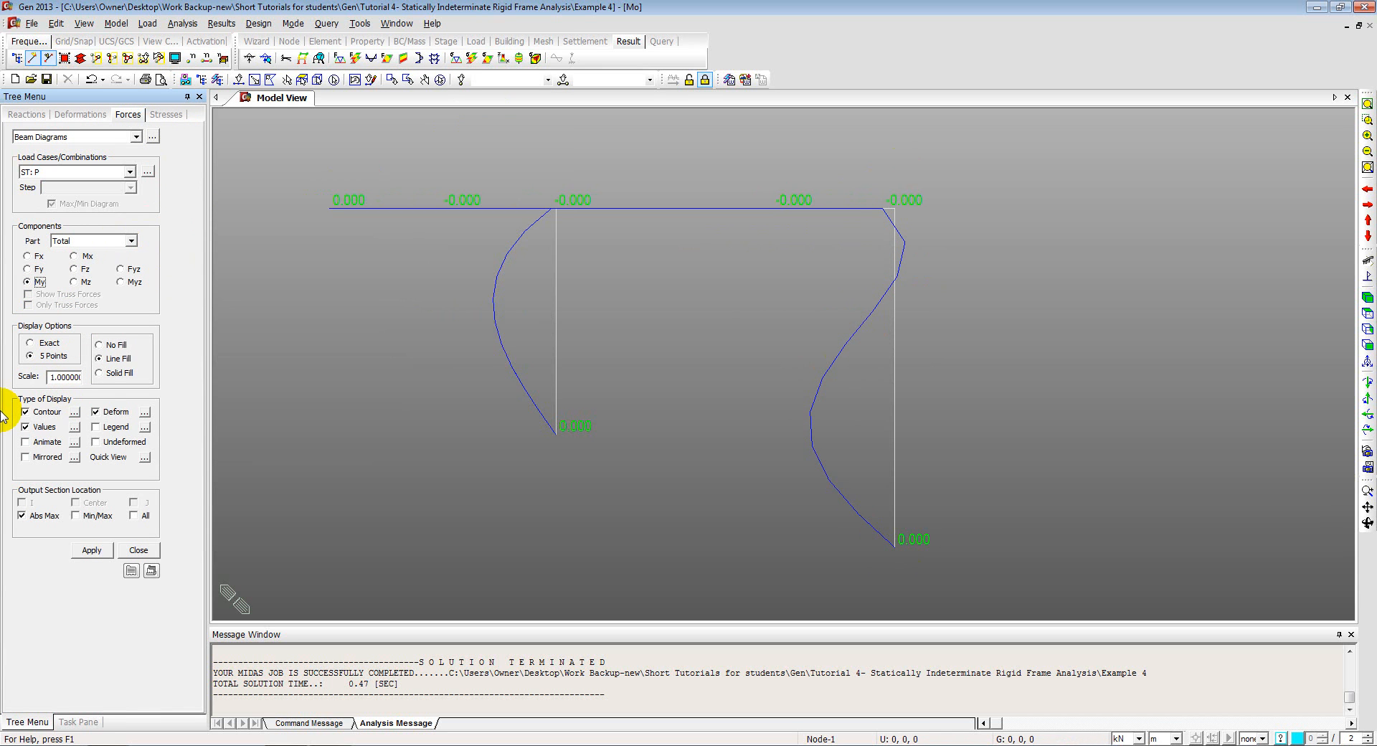
click(97, 411)
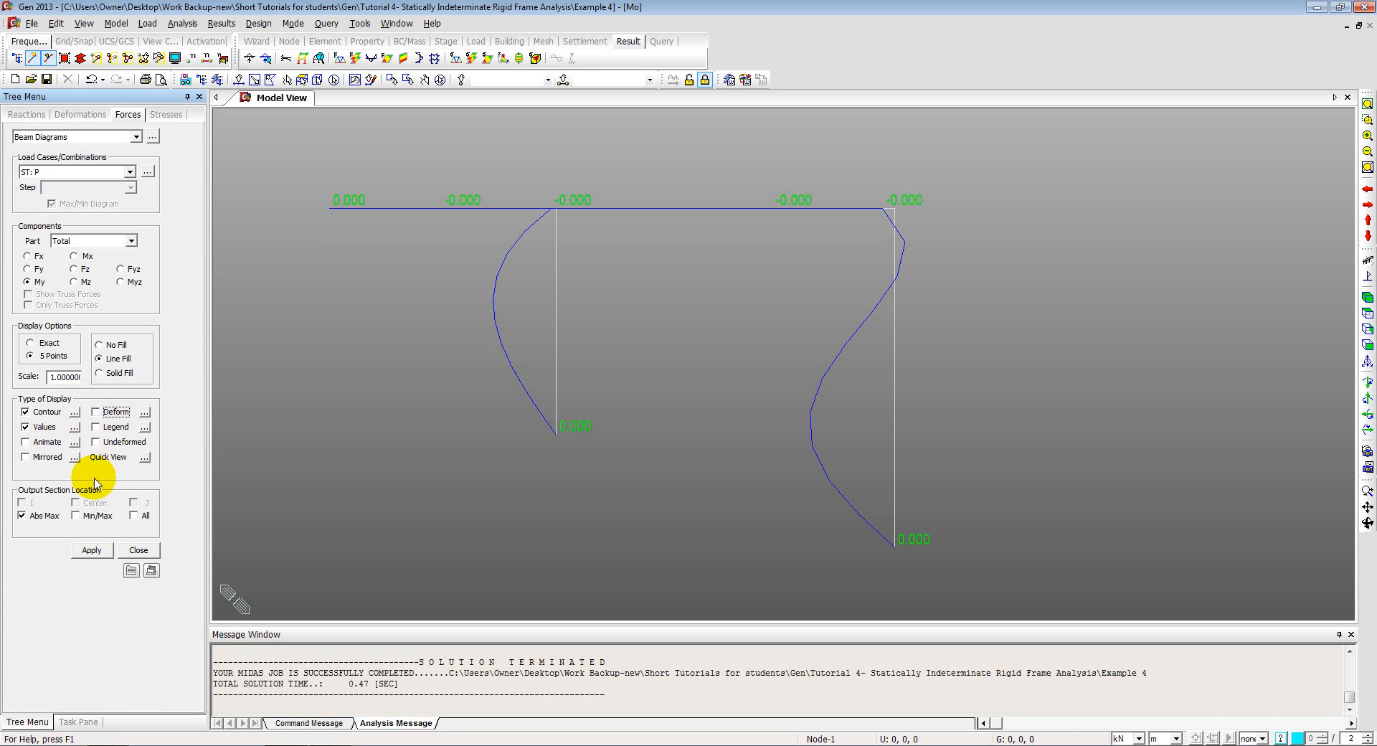
click(44, 518)
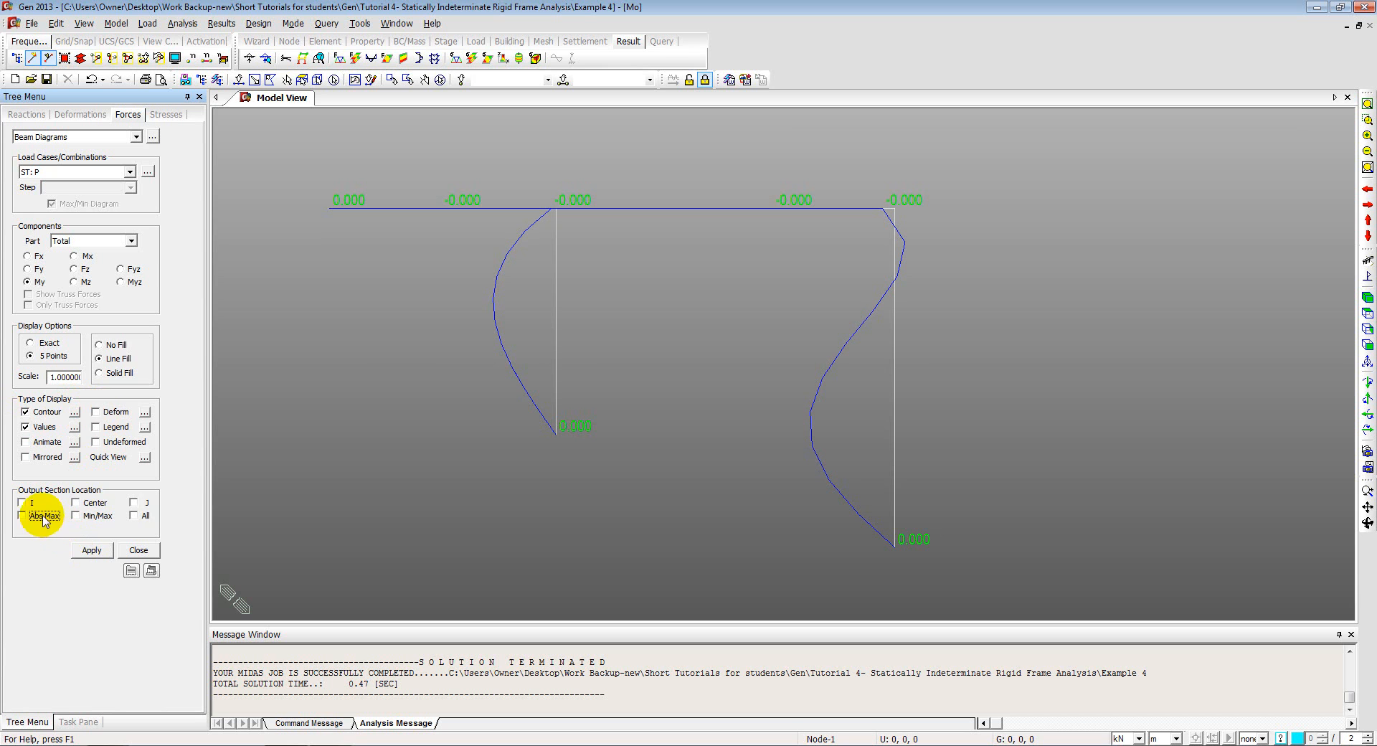
click(134, 515)
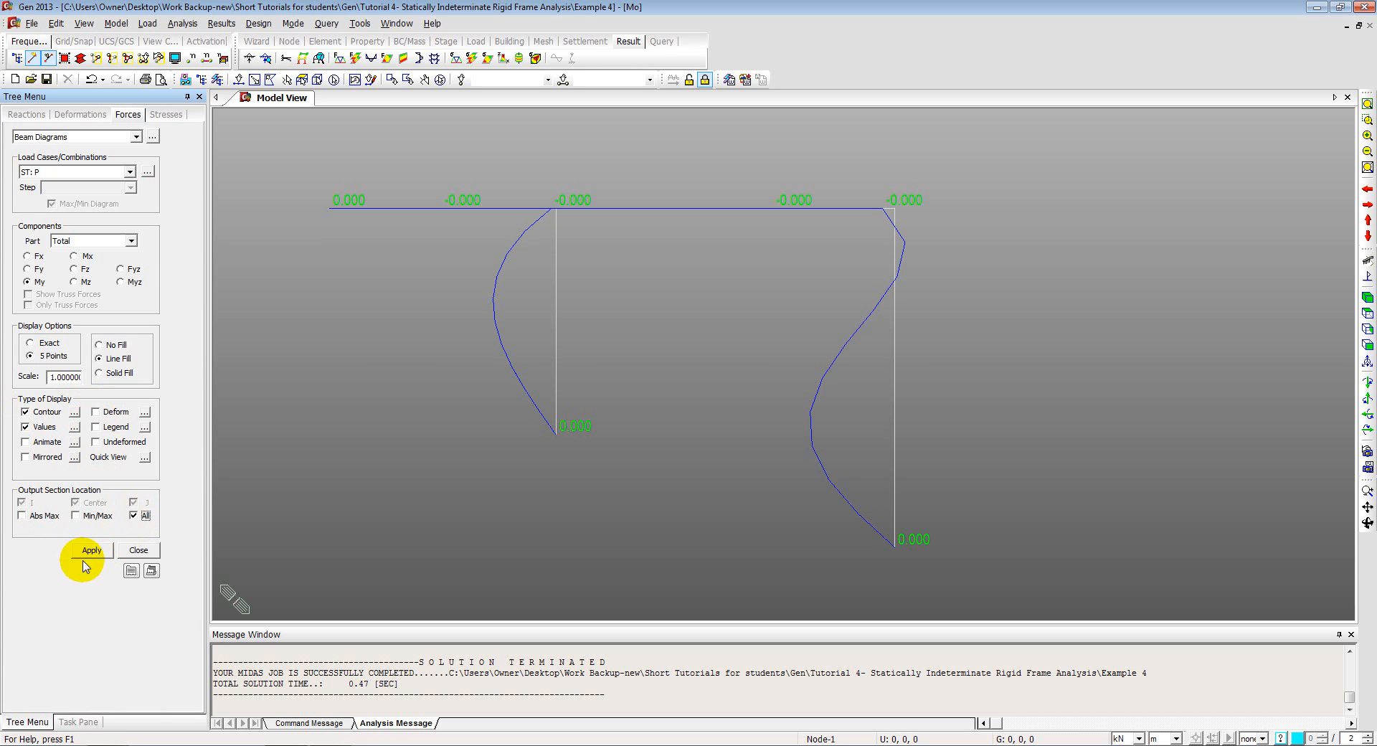
click(90, 553)
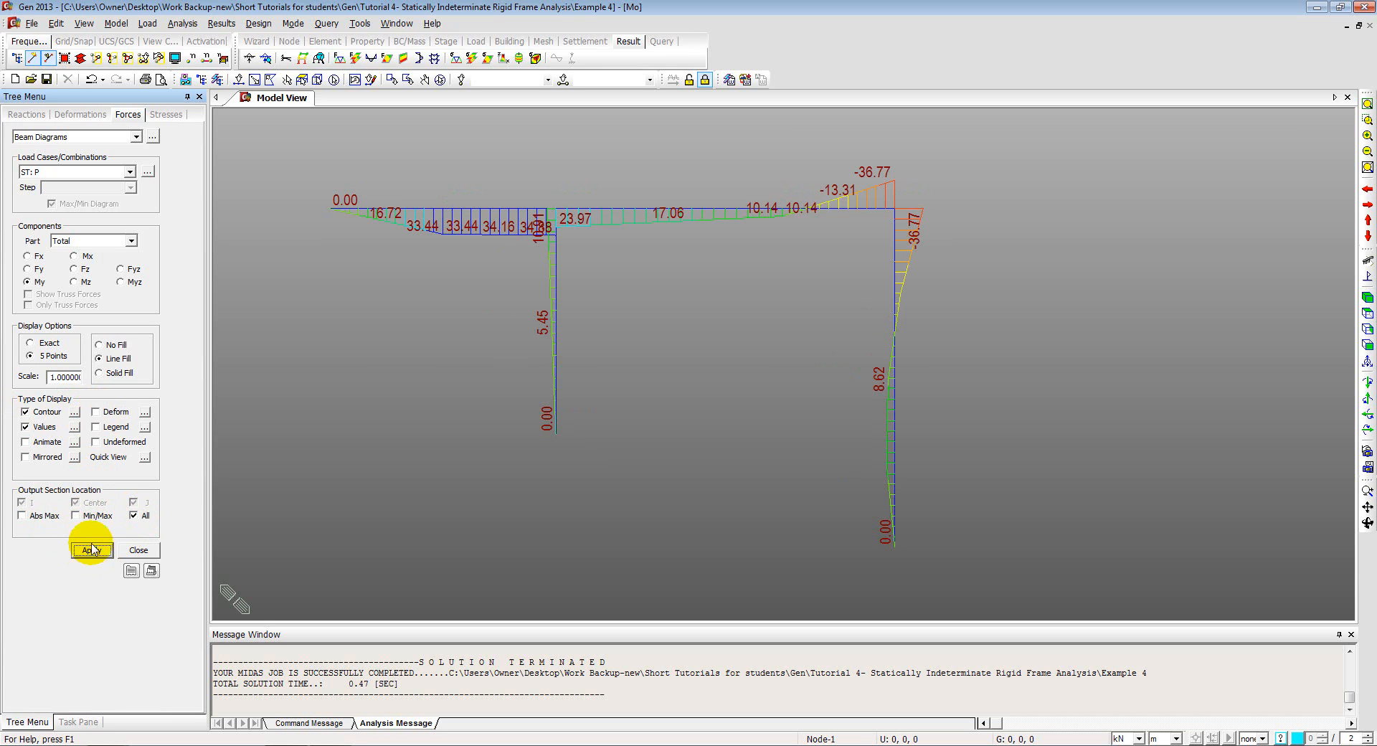
Restrict the My diagram values to the Min/Max output locations and inspect the moments around the middle column joint
click(76, 515)
click(87, 550)
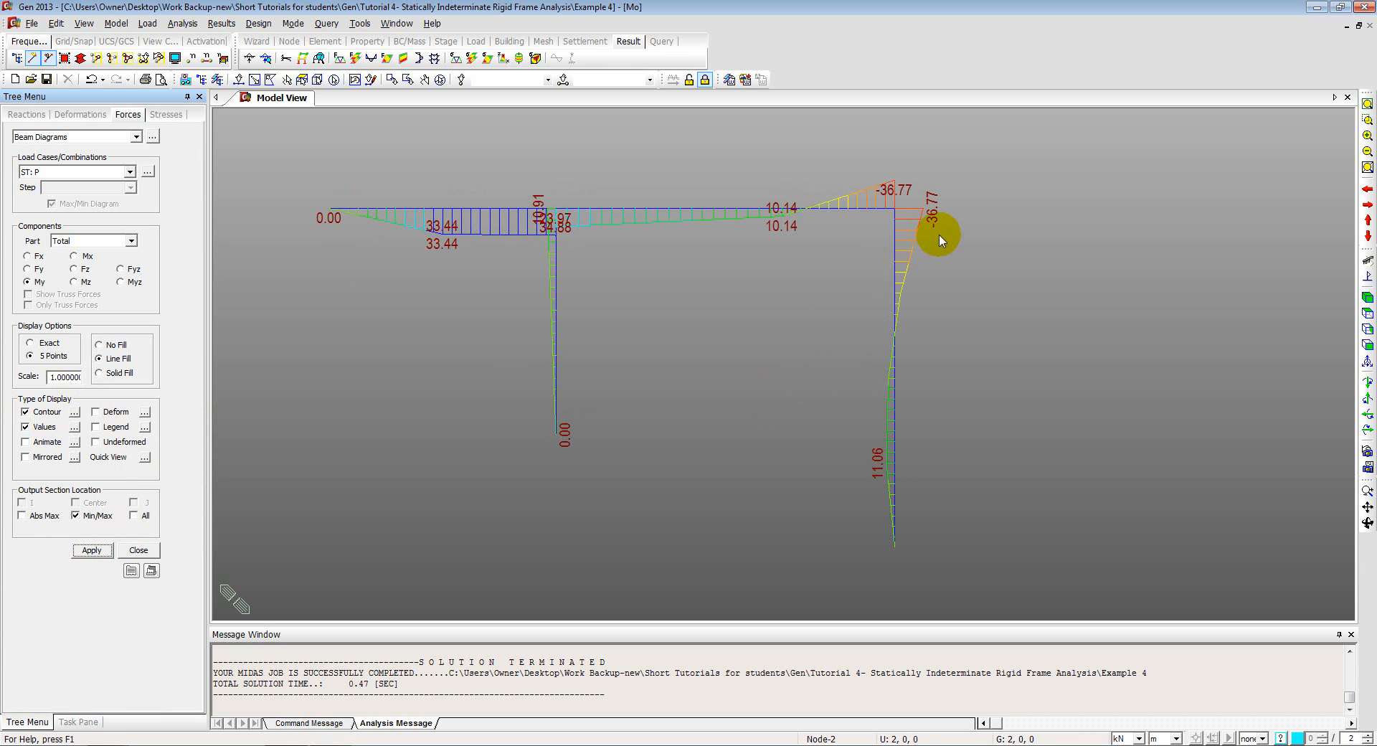
middle_drag(499, 279, 532, 285)
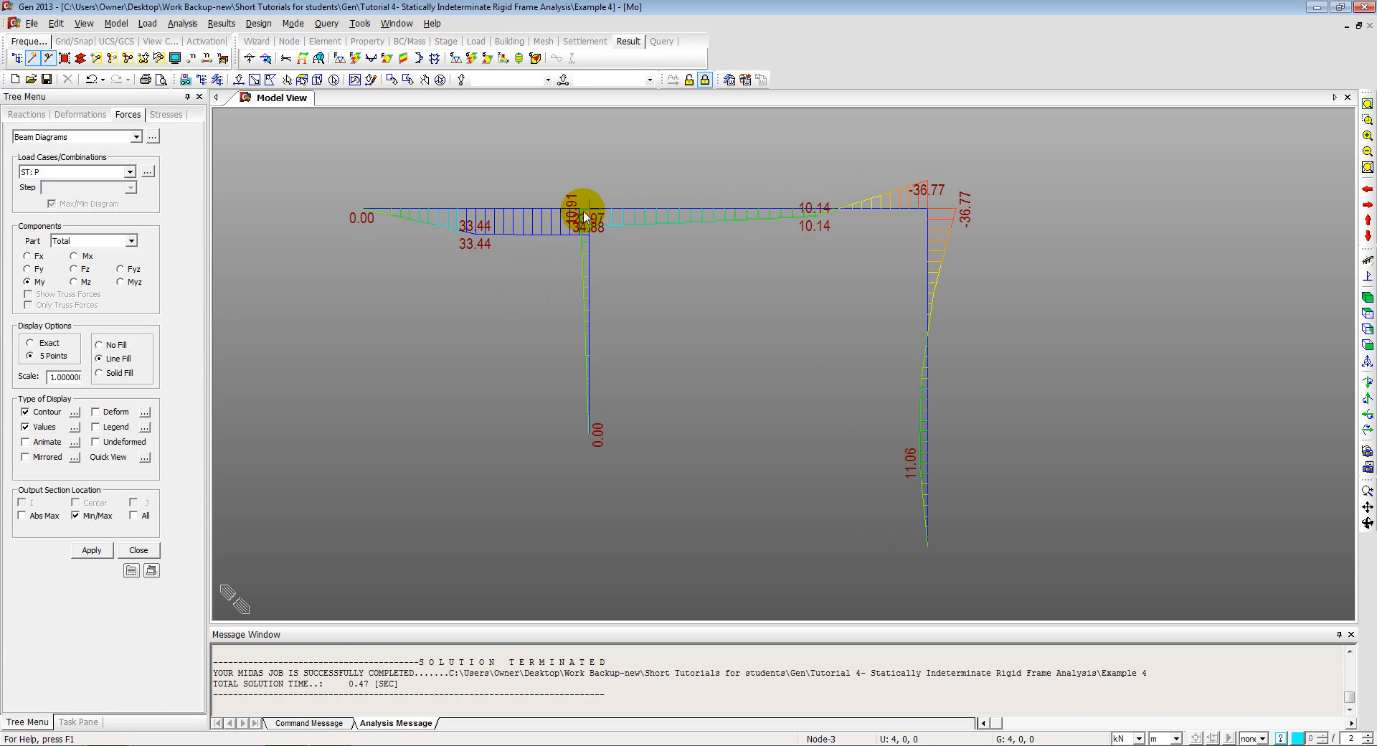
middle_drag(630, 234, 645, 274)
scroll(592, 271, up, 1)
scroll(593, 271, up, 3)
middle_drag(704, 311, 510, 265)
middle_drag(484, 353, 630, 298)
scroll(630, 299, down, 5)
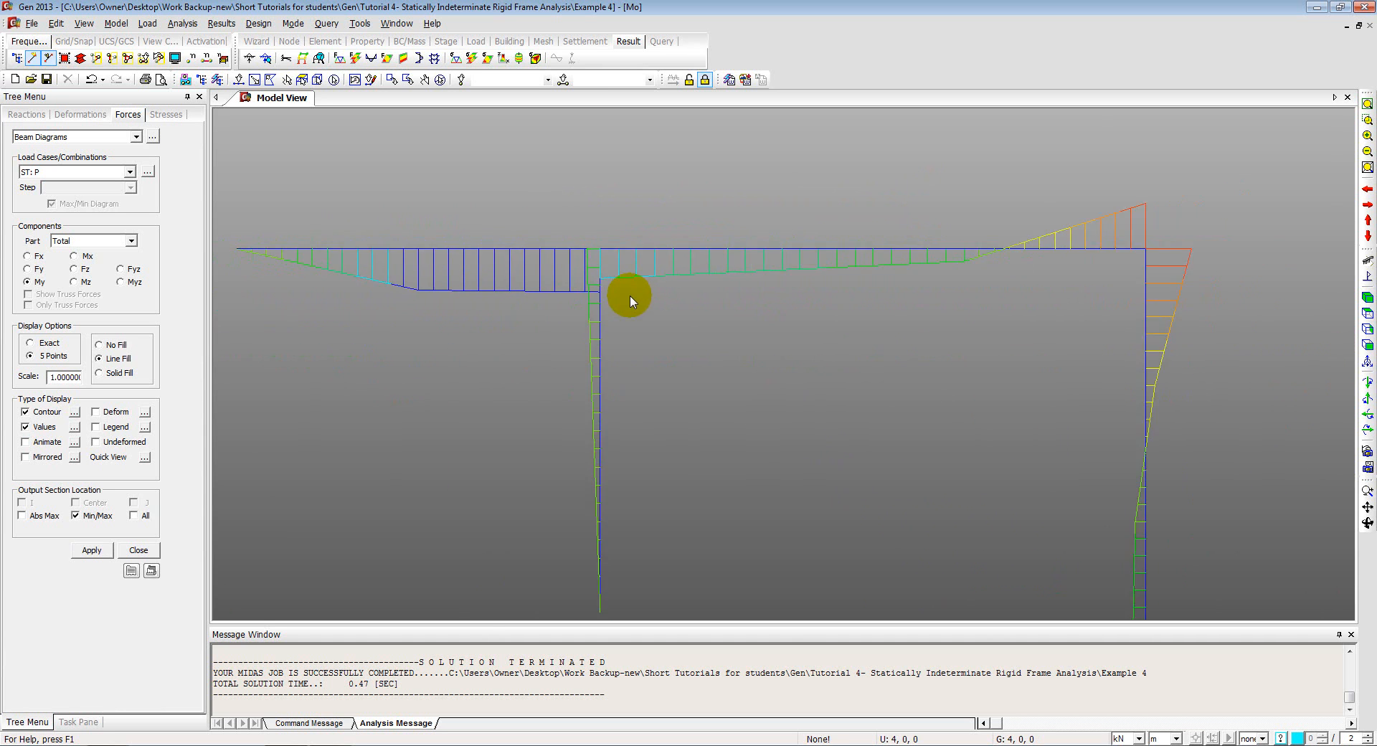
middle_drag(633, 347, 591, 297)
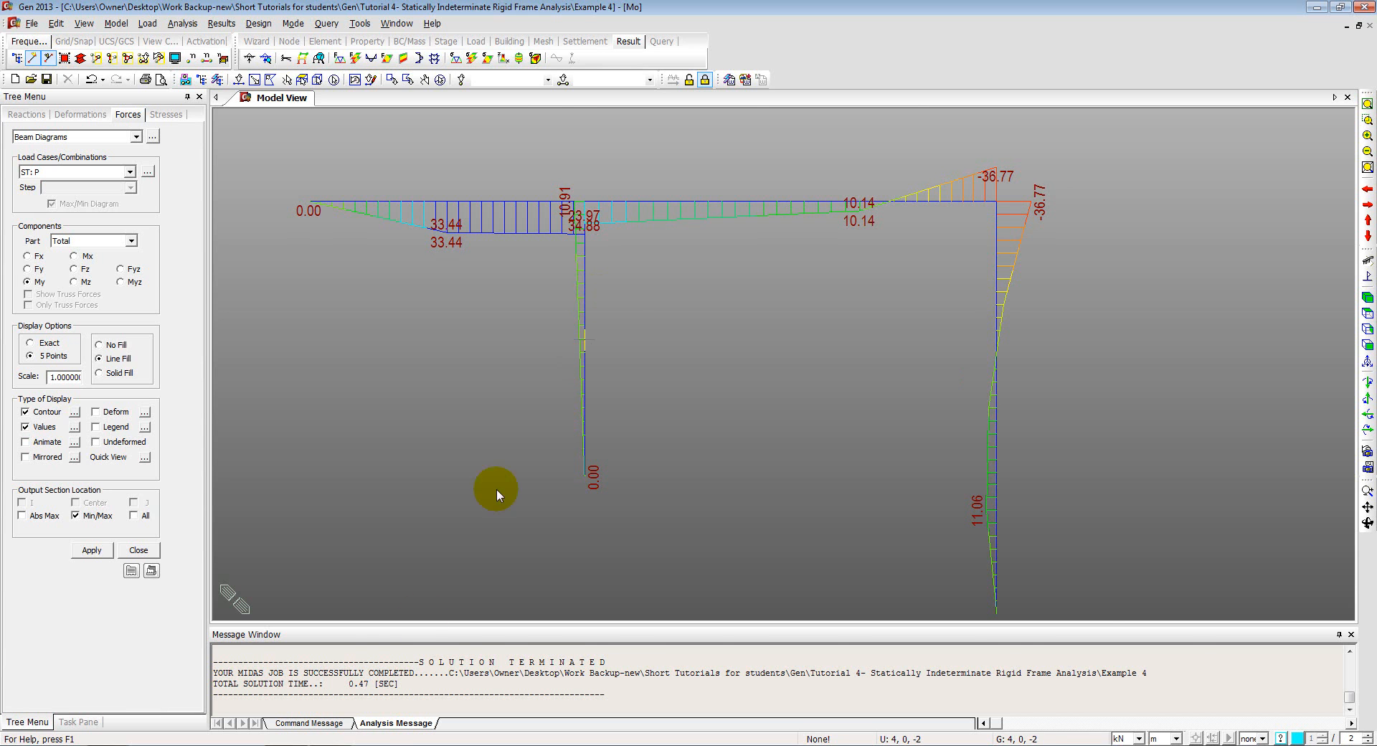
Switch to the tutorial PDF in Adobe Acrobat Pro, zoom out to 100% and read the problem description on page 1
click(346, 745)
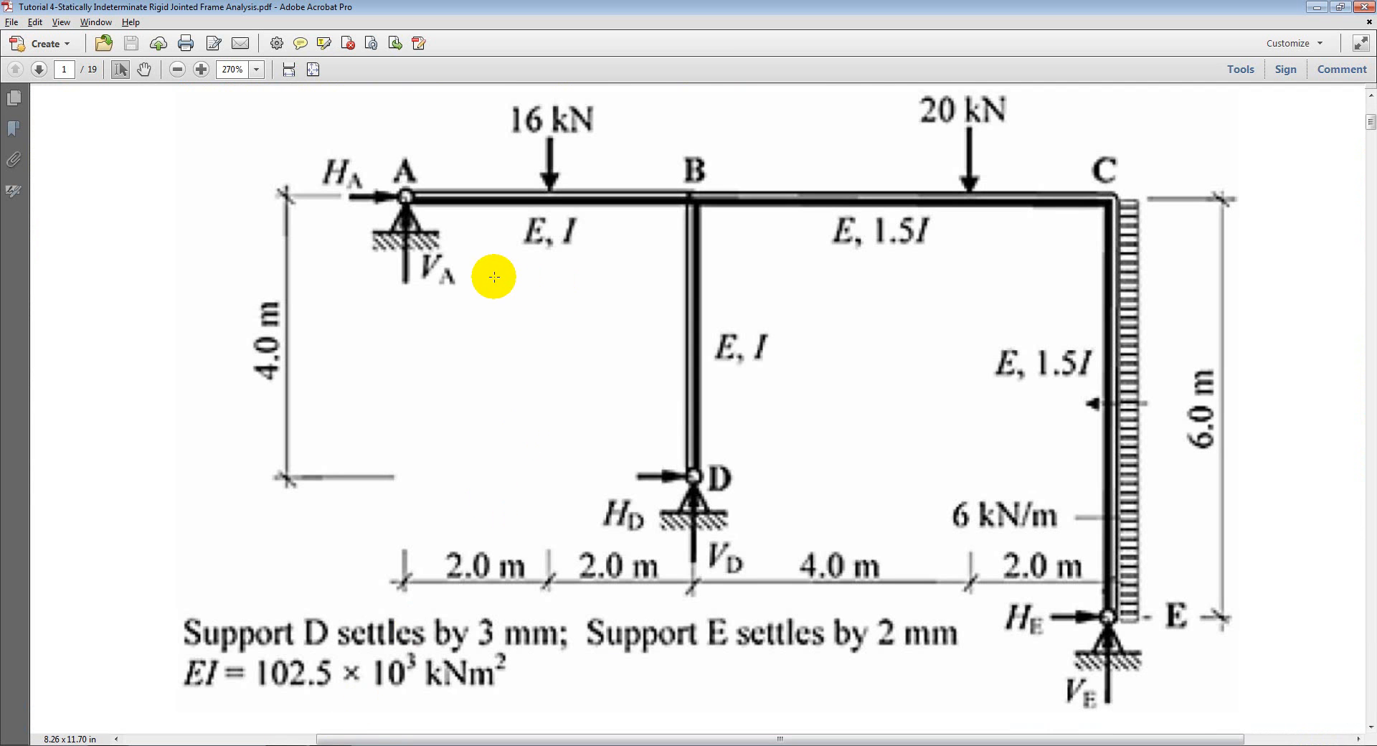
ctrl+scroll(493, 274, down, 5)
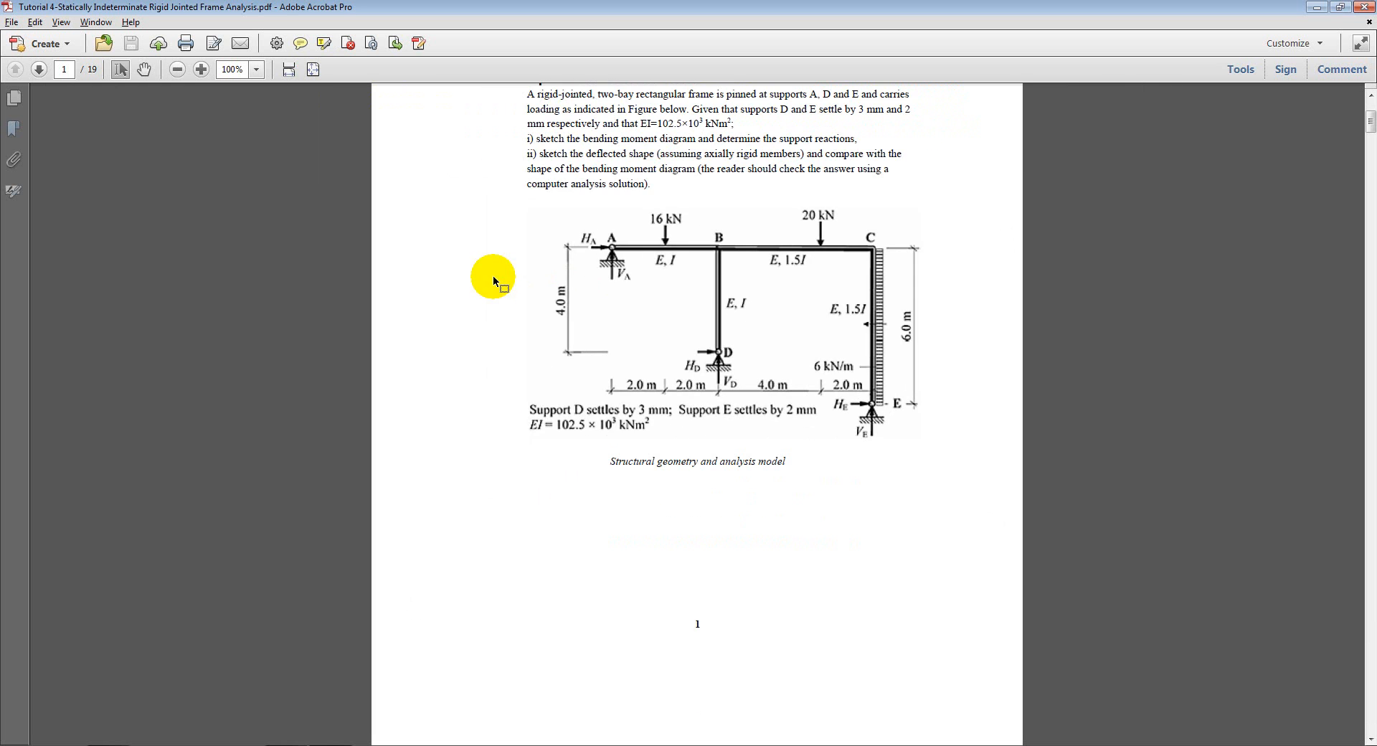
scroll(559, 243, down, 1)
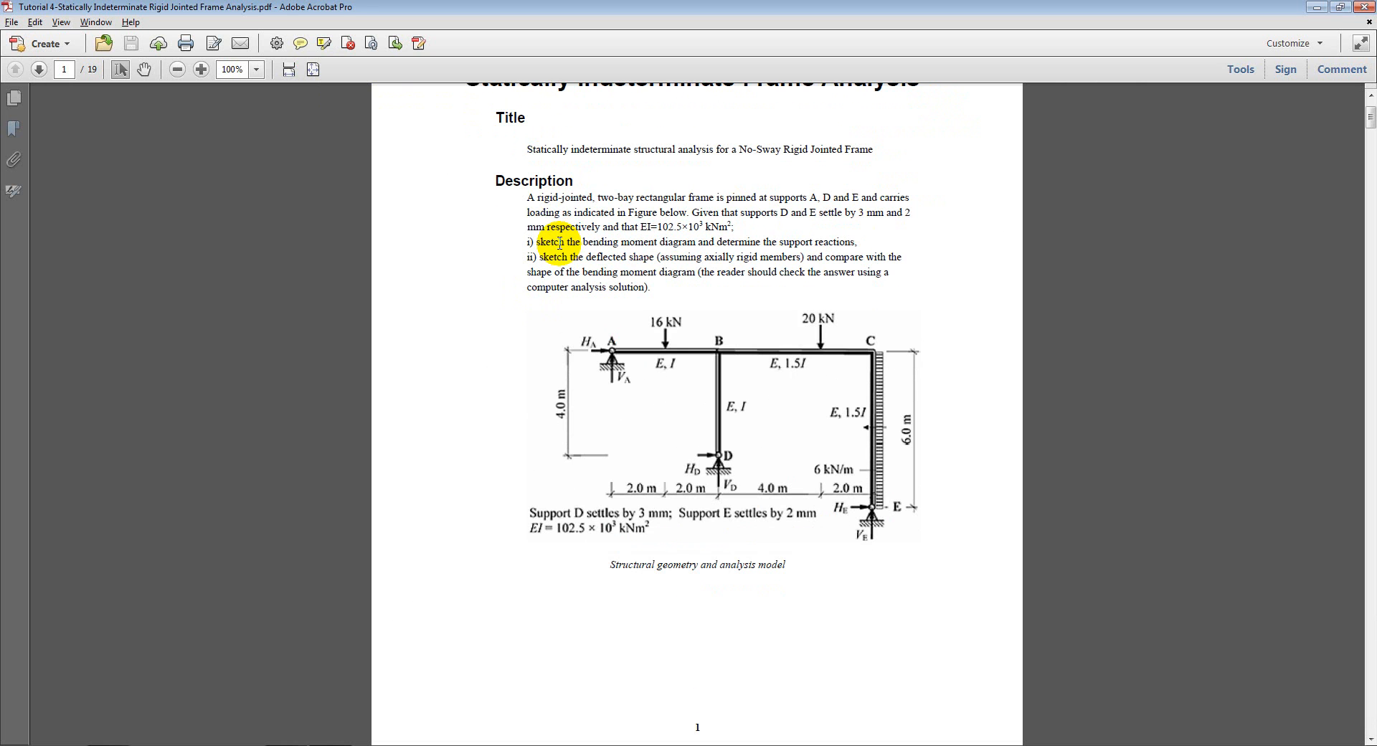